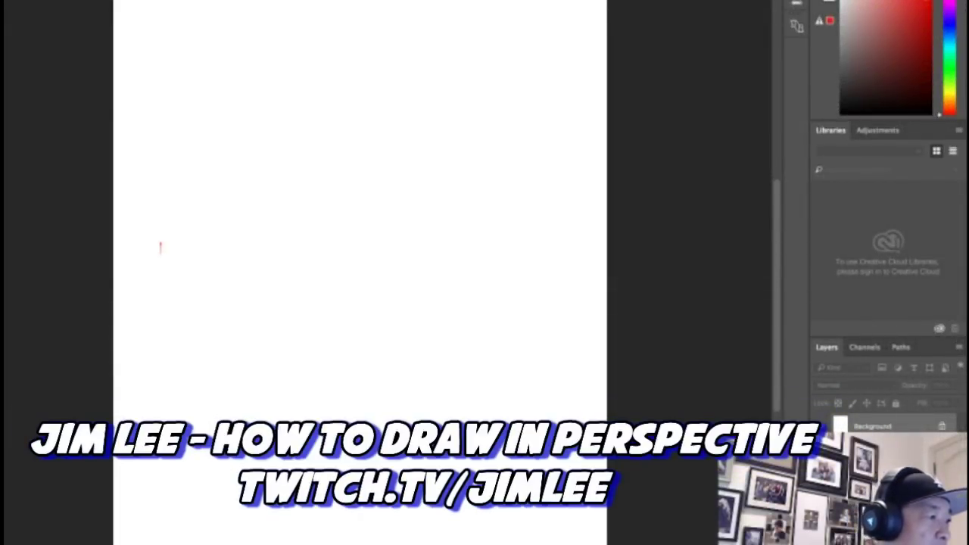
- Draw a thick red horizontal horizon line across the page with a vanishing point dot near each end
left_click_drag(161, 263, 603, 264)
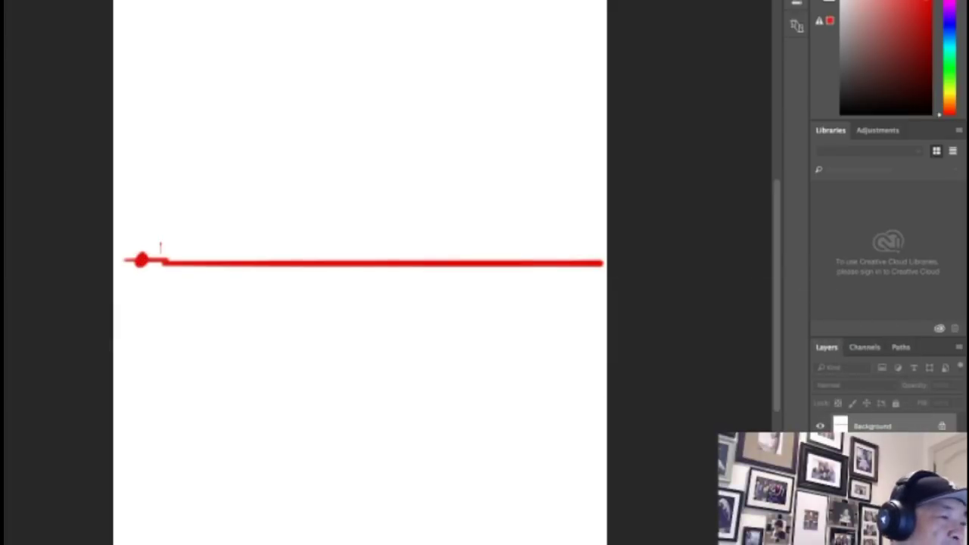
left_click(564, 261)
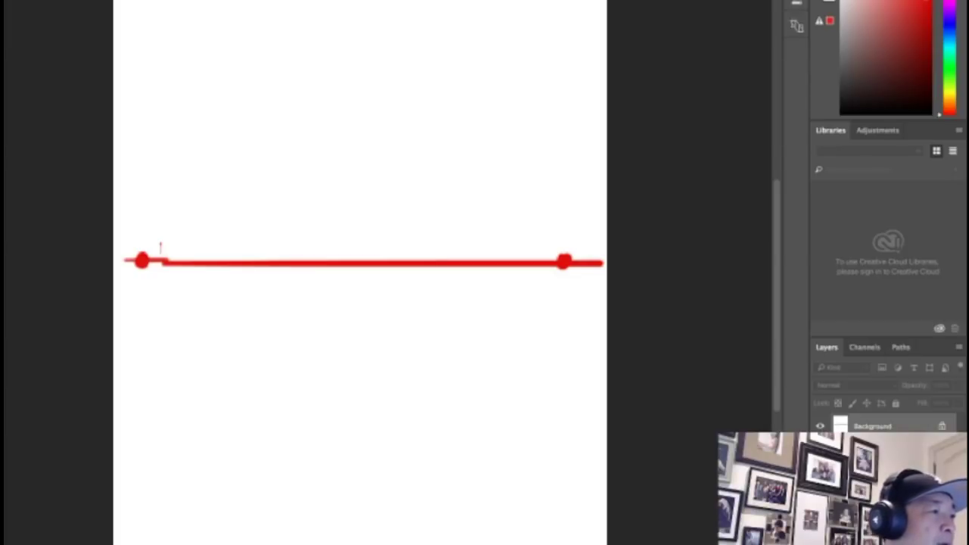
- Fan light red guide lines from both vanishing points above and below the horizon, and cross them with two vertical lines
left_click_drag(151, 253, 467, 66)
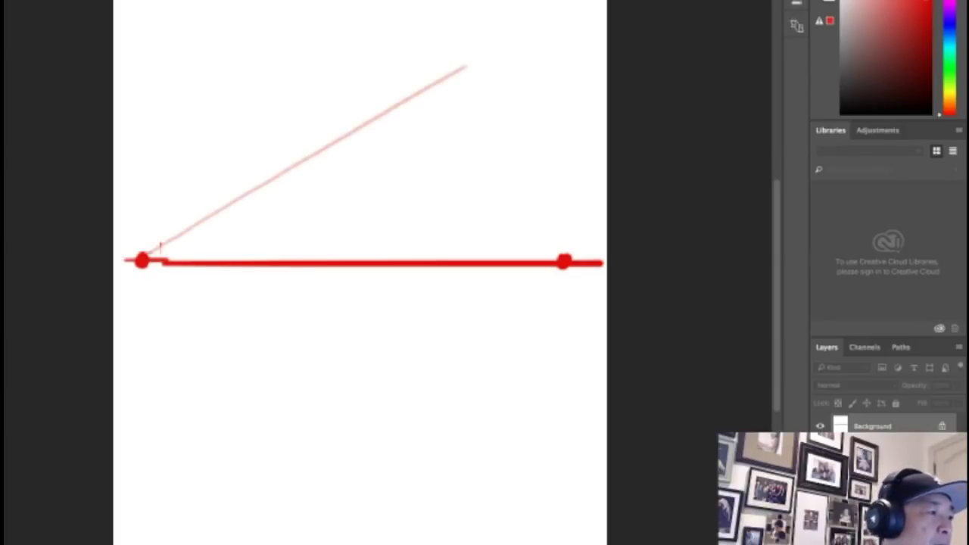
left_click_drag(151, 250, 536, 136)
left_click_drag(155, 254, 558, 198)
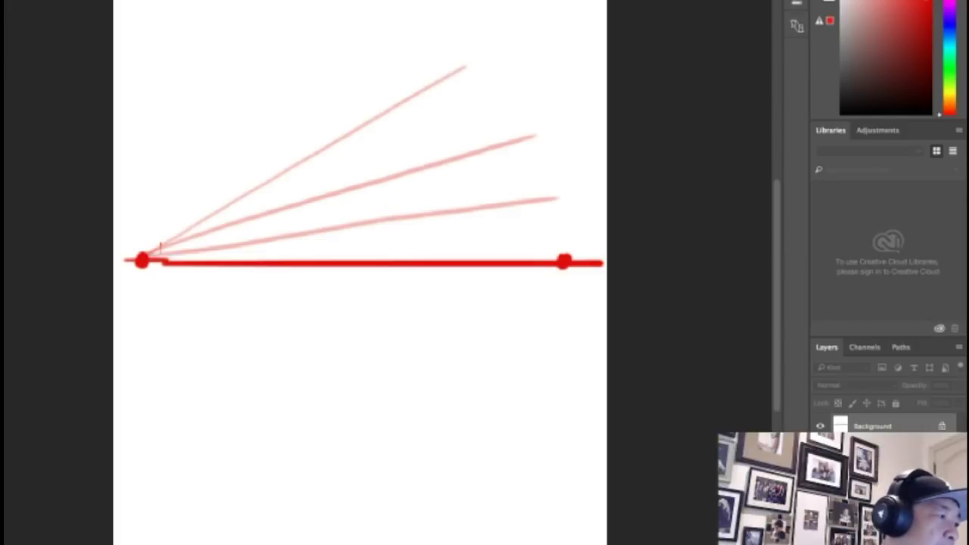
left_click_drag(163, 261, 484, 397)
mouse_move(151, 267)
left_mouse_down()
mouse_move(455, 464)
mouse_move(264, 396)
mouse_move(399, 543)
left_mouse_up()
mouse_move(561, 266)
left_mouse_down()
mouse_move(309, 520)
mouse_move(228, 448)
left_mouse_up()
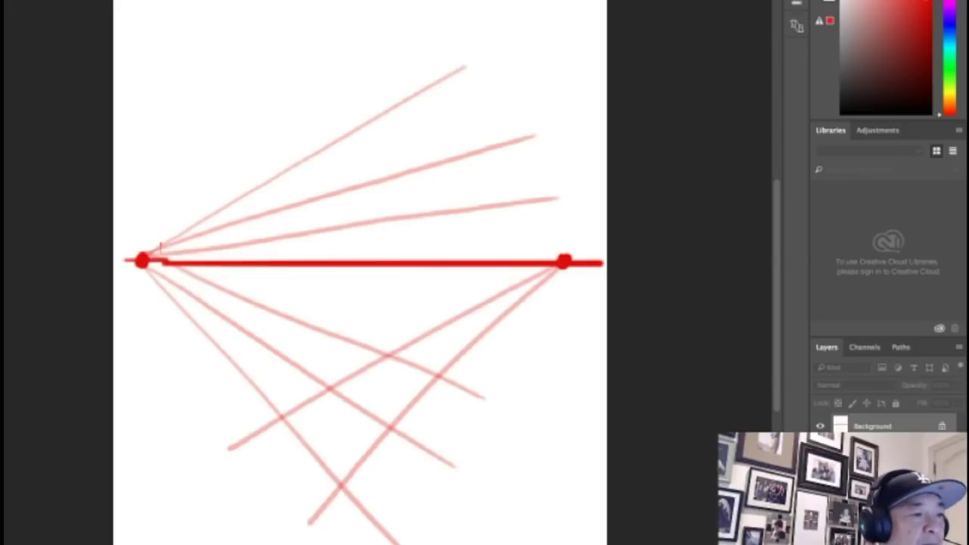
mouse_move(562, 265)
left_mouse_down()
mouse_move(143, 363)
mouse_move(515, 246)
mouse_move(197, 141)
mouse_move(482, 203)
mouse_move(266, 72)
mouse_move(356, 37)
mouse_move(322, 12)
mouse_move(530, 306)
mouse_move(353, 544)
left_mouse_up()
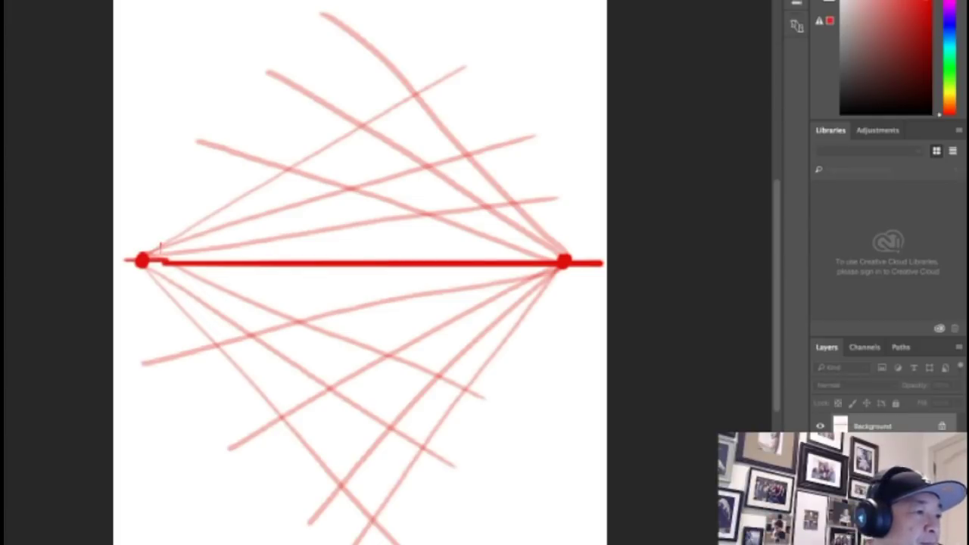
left_click_drag(344, 16, 344, 544)
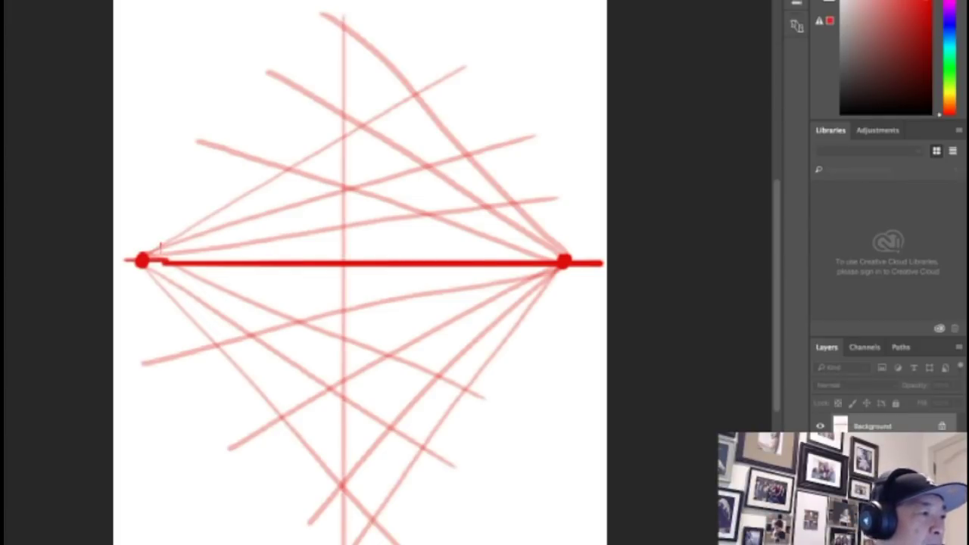
left_click_drag(279, 16, 279, 518)
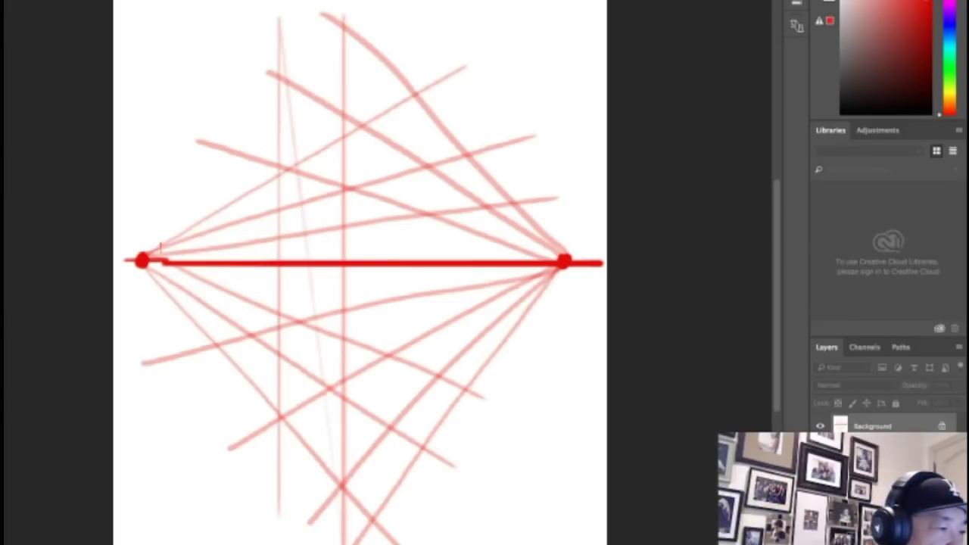
- Trace edges of a square in red where the guide lines cross well below the horizon, near the long vertical line
left_click_drag(347, 402, 300, 436)
left_click_drag(347, 402, 301, 436)
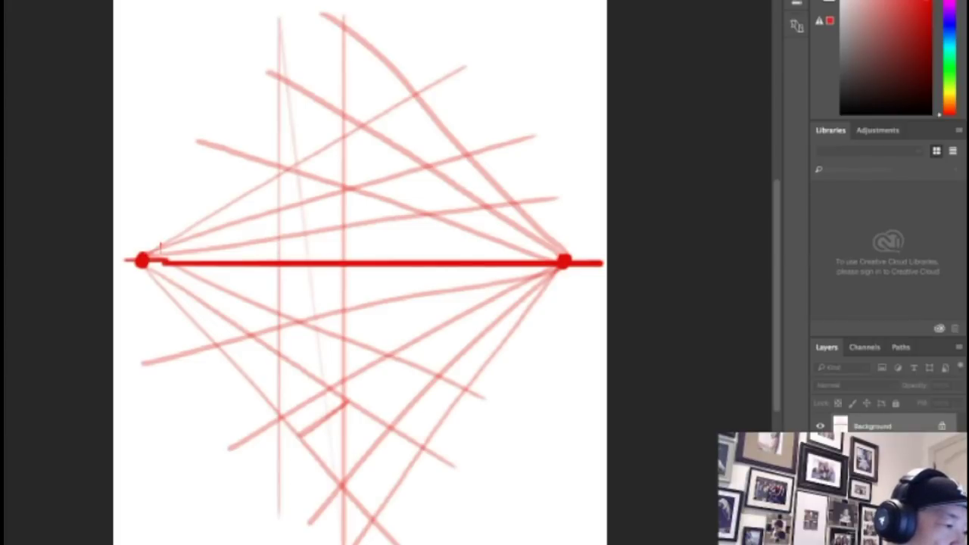
mouse_move(306, 439)
left_mouse_down()
mouse_move(341, 485)
mouse_move(392, 430)
left_mouse_up()
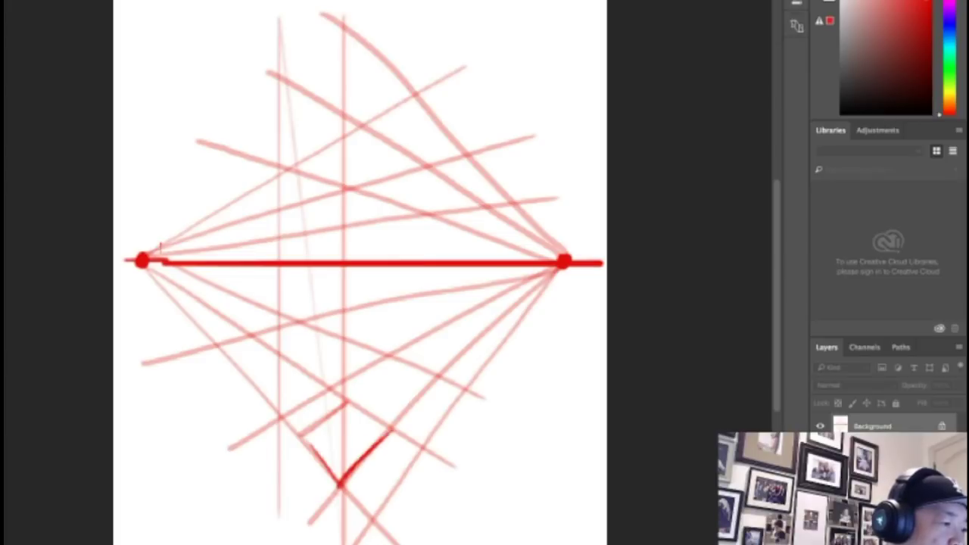
mouse_move(299, 436)
left_mouse_down()
mouse_move(341, 482)
mouse_move(348, 401)
mouse_move(392, 430)
left_mouse_up()
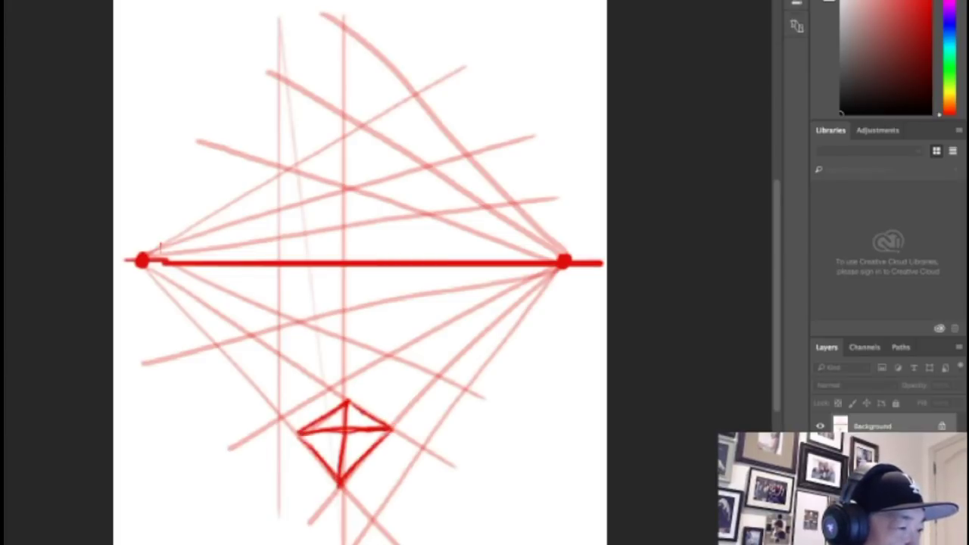
key("ctrl+z")
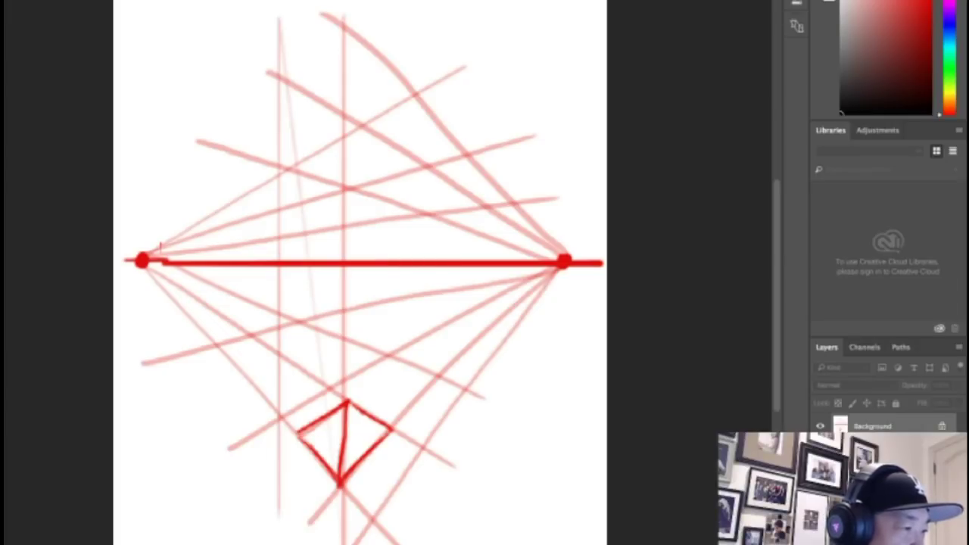
key("ctrl+z")
key("ctrl+z")
key("ctrl+z")
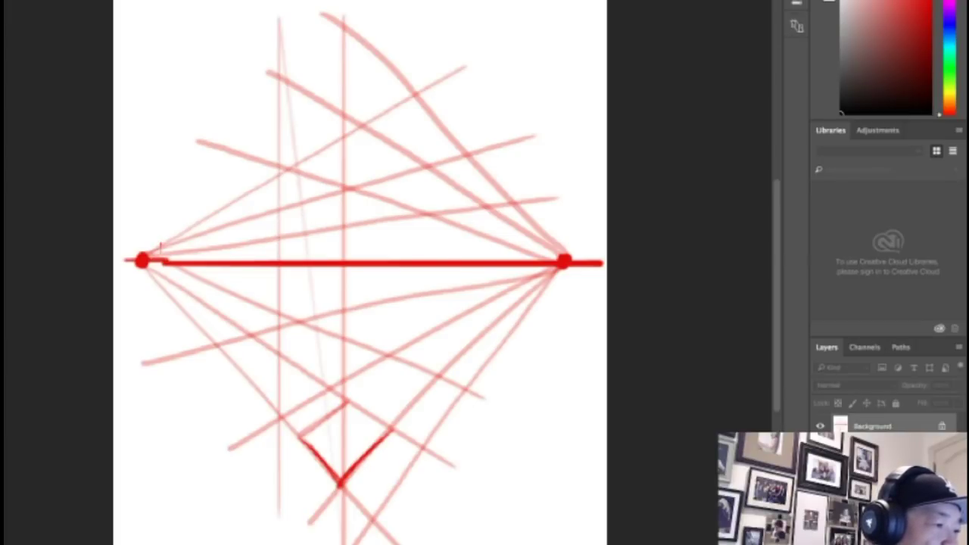
- Mark the ends and midpoint of the square's near-right edge in black, and run a light red guide from the left vanishing point to that midpoint
left_click_drag(340, 482, 390, 430)
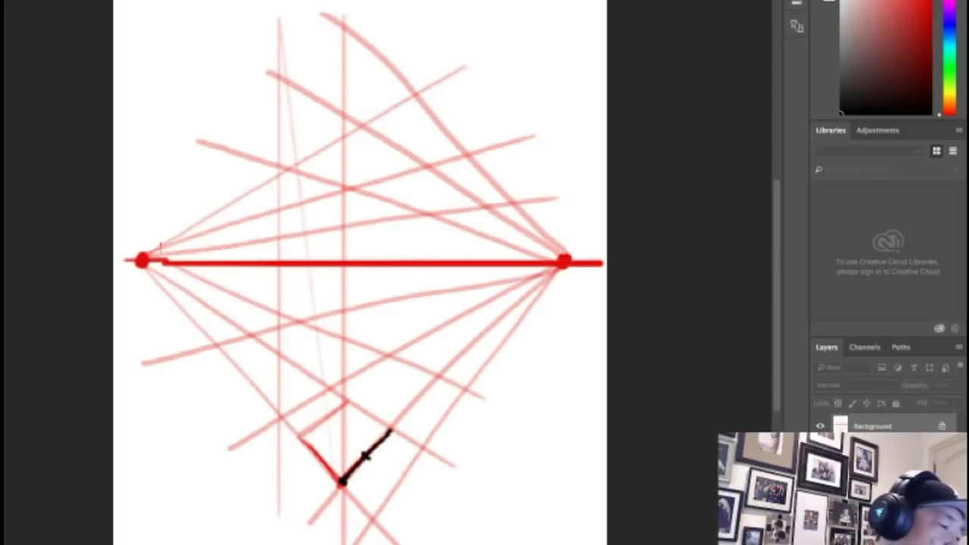
left_click(391, 429)
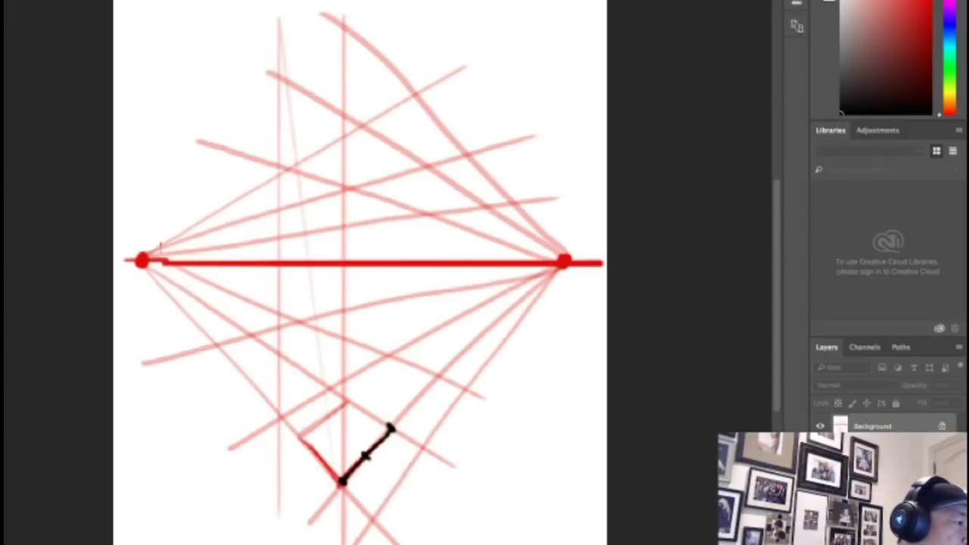
left_click(201, 250, "alt")
left_click_drag(145, 262, 367, 453)
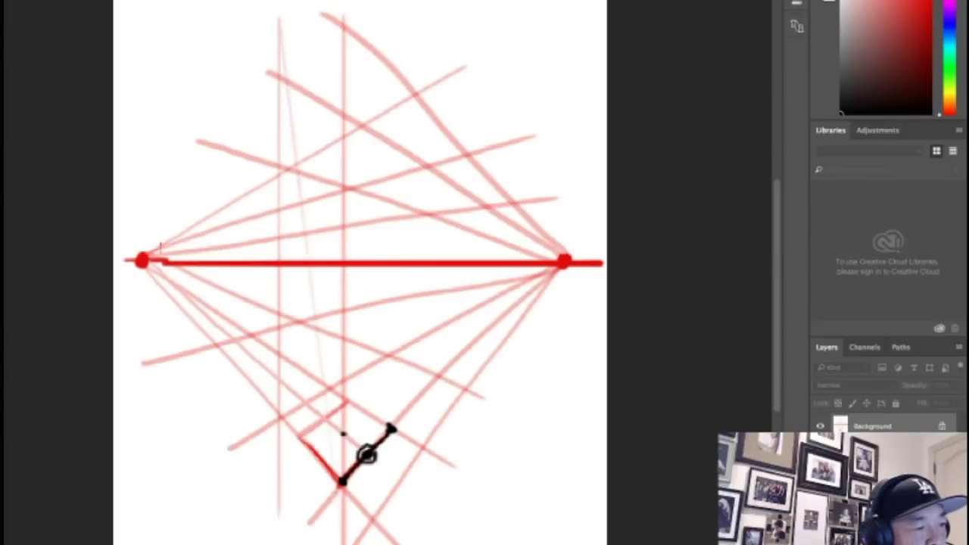
- Complete the square in black with its horizontal diagonal and remaining edges, and add arrows pointing at its two near edges
left_click_drag(300, 438, 391, 430)
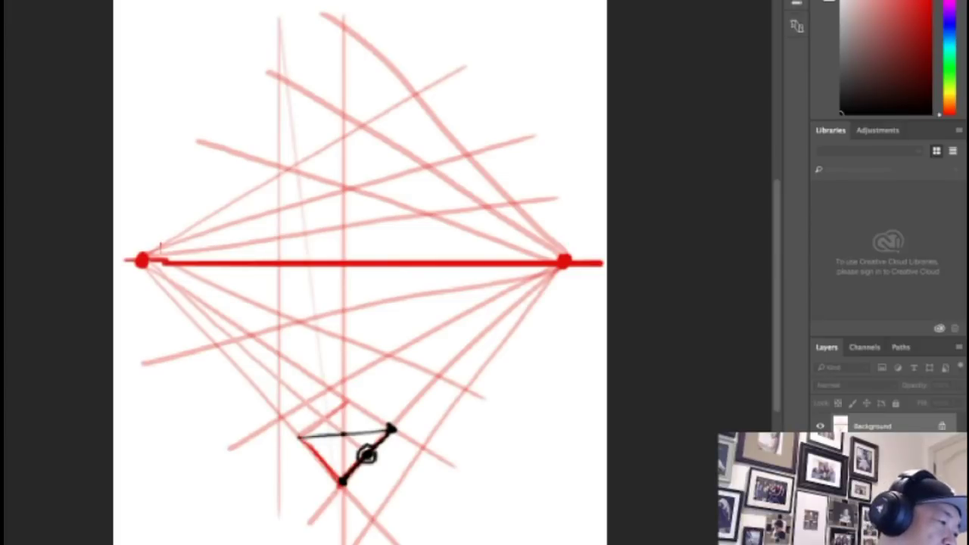
mouse_move(300, 439)
left_mouse_down()
mouse_move(342, 481)
mouse_move(280, 484)
left_mouse_up()
left_click_drag(377, 462, 413, 498)
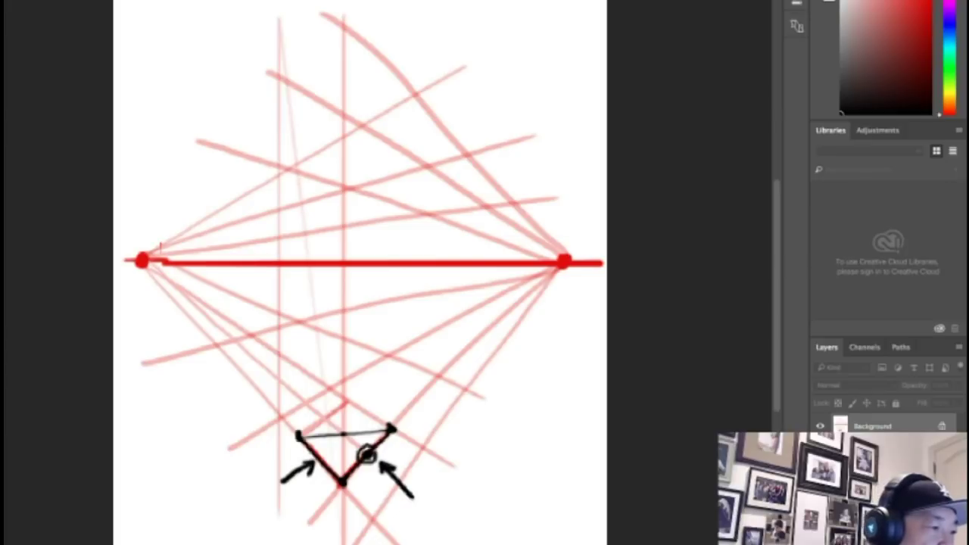
mouse_move(300, 438)
left_mouse_down()
mouse_move(349, 402)
mouse_move(392, 428)
left_mouse_up()
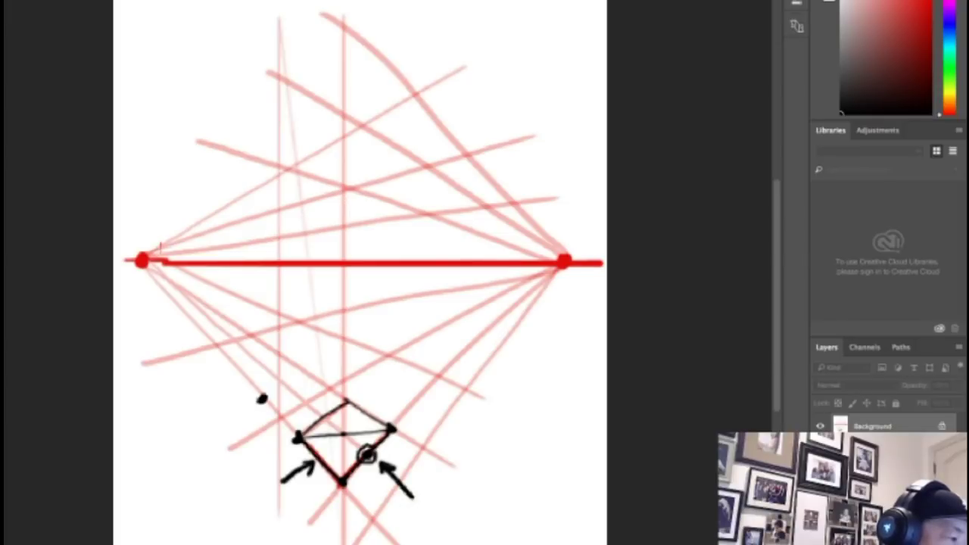
mouse_move(253, 409)
left_mouse_down()
mouse_move(285, 447)
mouse_move(279, 463)
mouse_move(310, 496)
mouse_move(330, 495)
left_mouse_up()
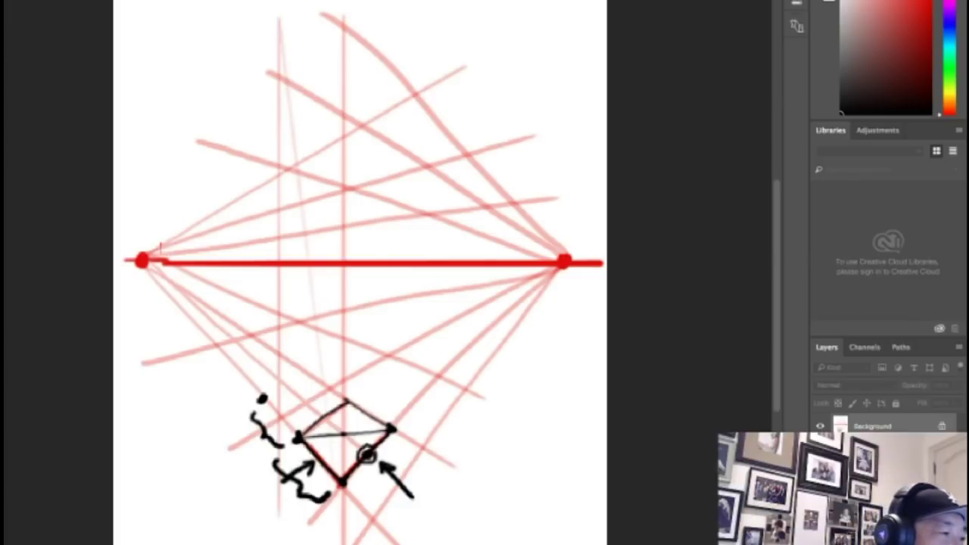
mouse_move(262, 398)
left_mouse_down()
mouse_move(259, 424)
mouse_move(284, 445)
mouse_move(276, 467)
mouse_move(300, 492)
mouse_move(323, 493)
left_mouse_up()
mouse_move(231, 371)
left_mouse_down()
mouse_move(243, 365)
mouse_move(198, 324)
left_mouse_up()
left_click_drag(179, 297, 185, 302)
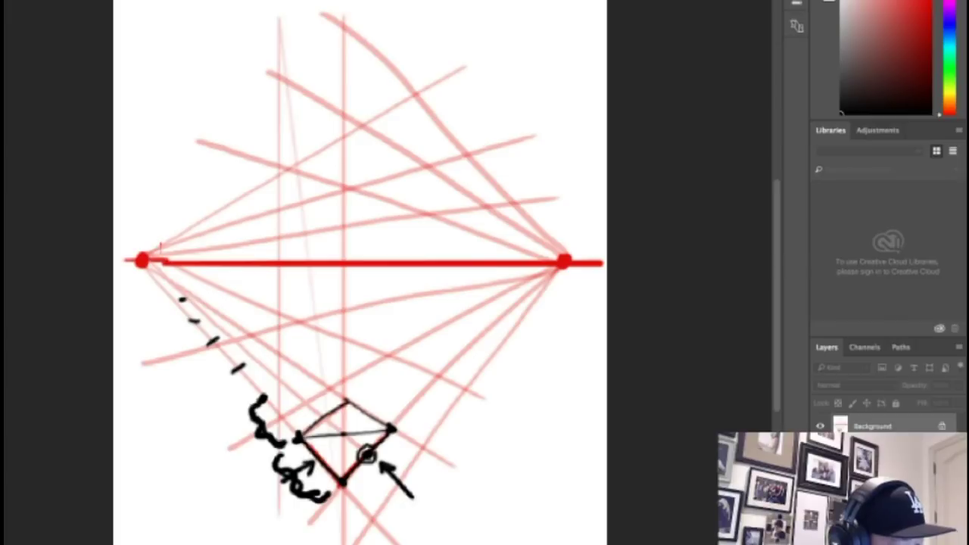
key("ctrl+z")
key("ctrl+z")
key("ctrl+z")
key("ctrl+z")
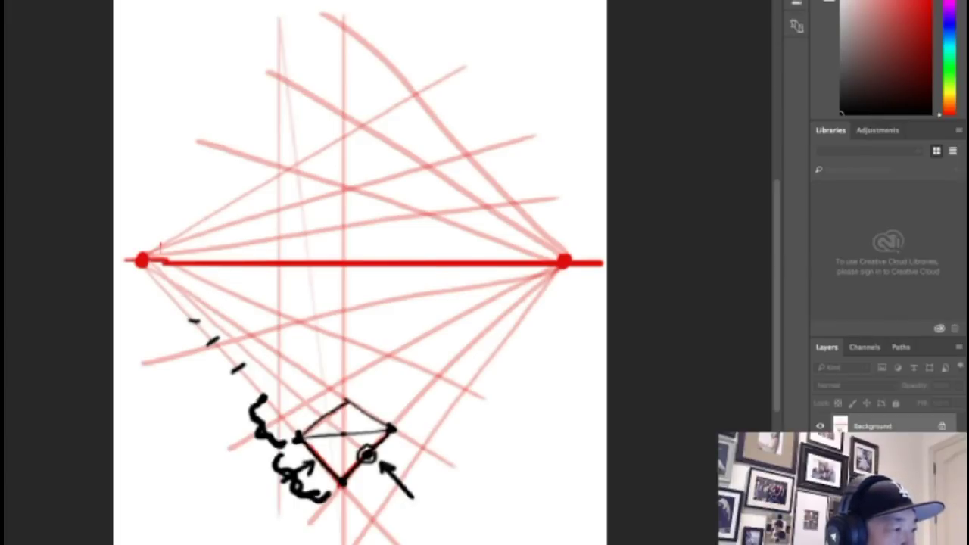
key("ctrl+z")
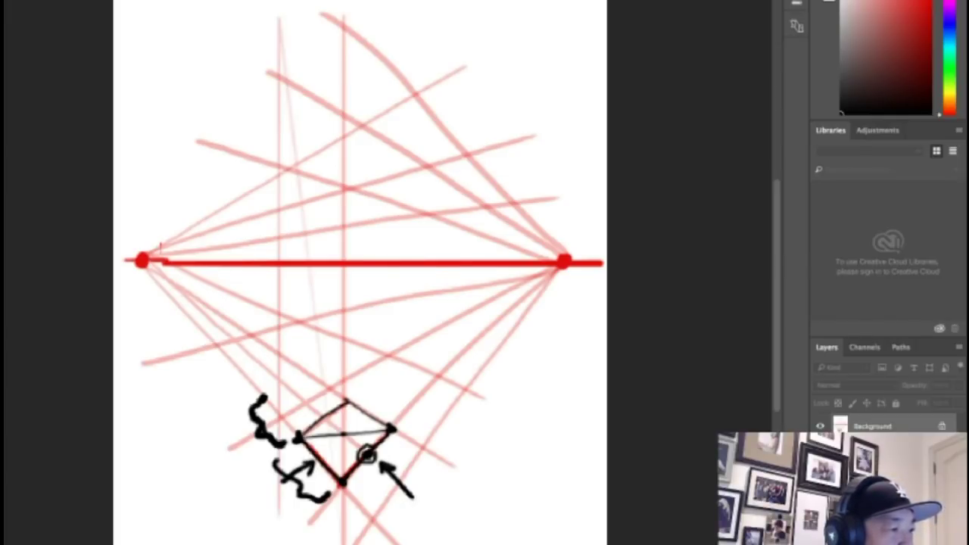
key("ctrl+z")
key("ctrl+z")
key("ctrl+z")
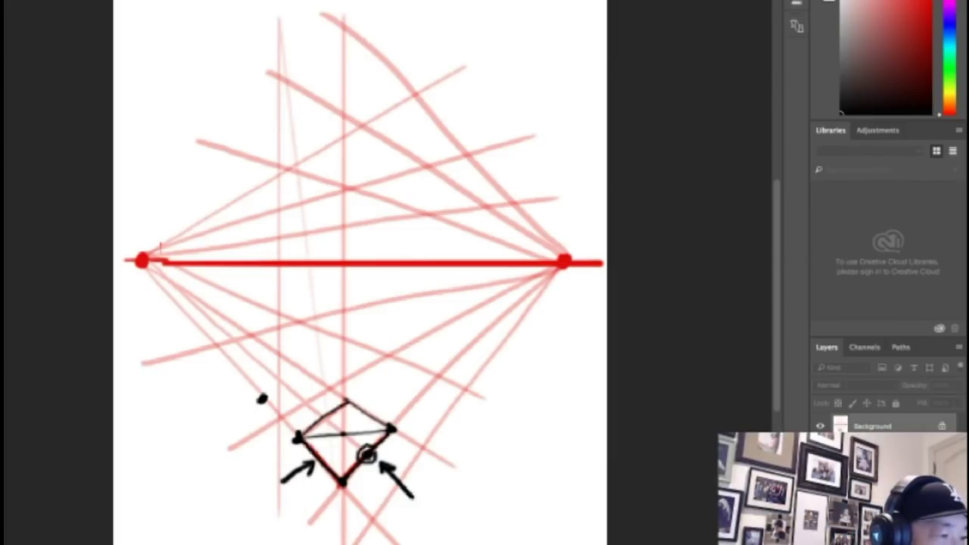
- Place red dots along the guide at the square's near-right edge midpoint, its centre and its far-left edge midpoint
left_click(342, 433)
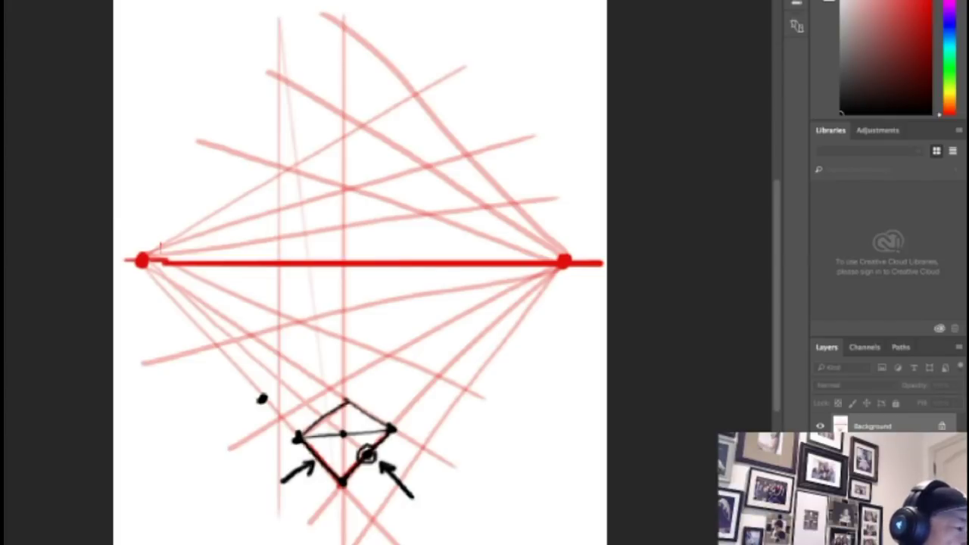
left_click(142, 261, "alt")
left_click(366, 454)
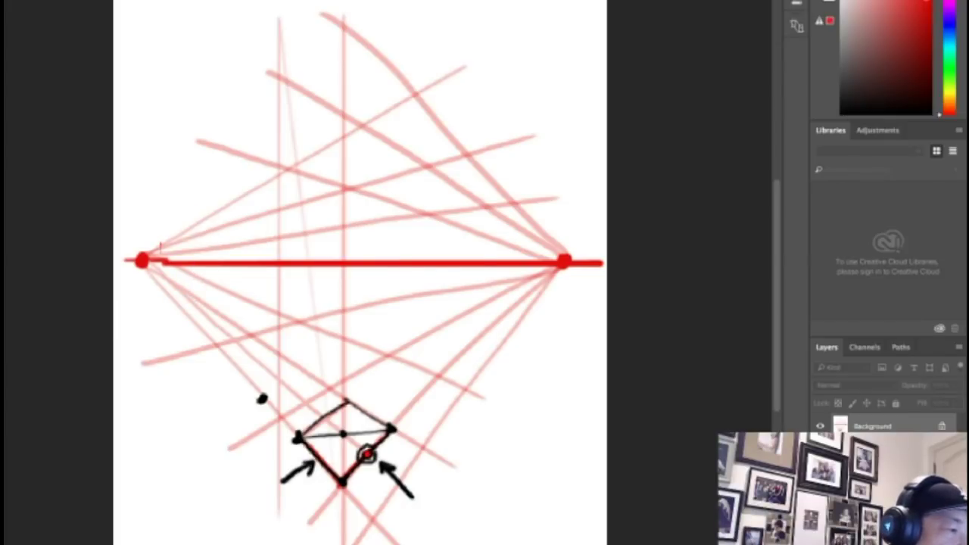
left_click(342, 433)
left_click(322, 415)
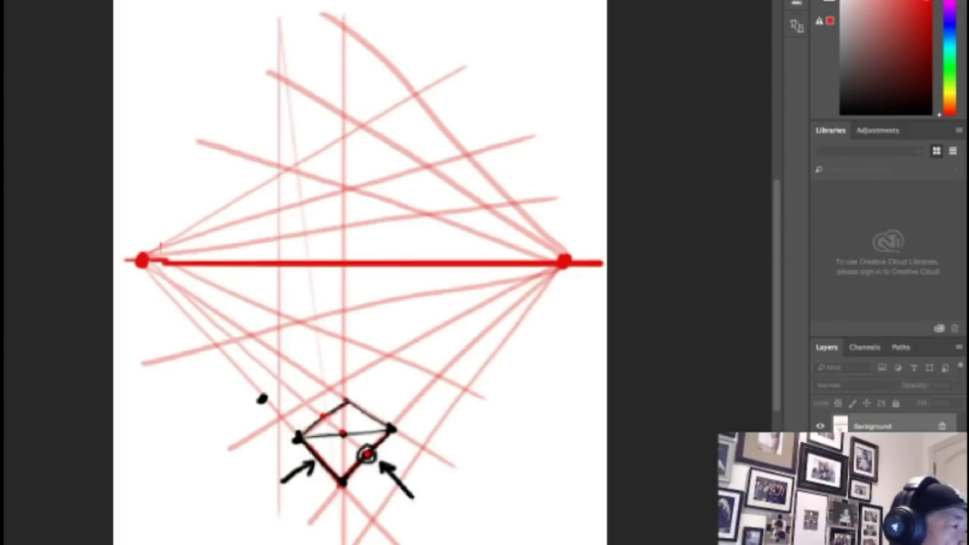
- Draw a thin black line from the square's right corner through the far-left edge midpoint, and dot where it meets the outer guide line
key("d")
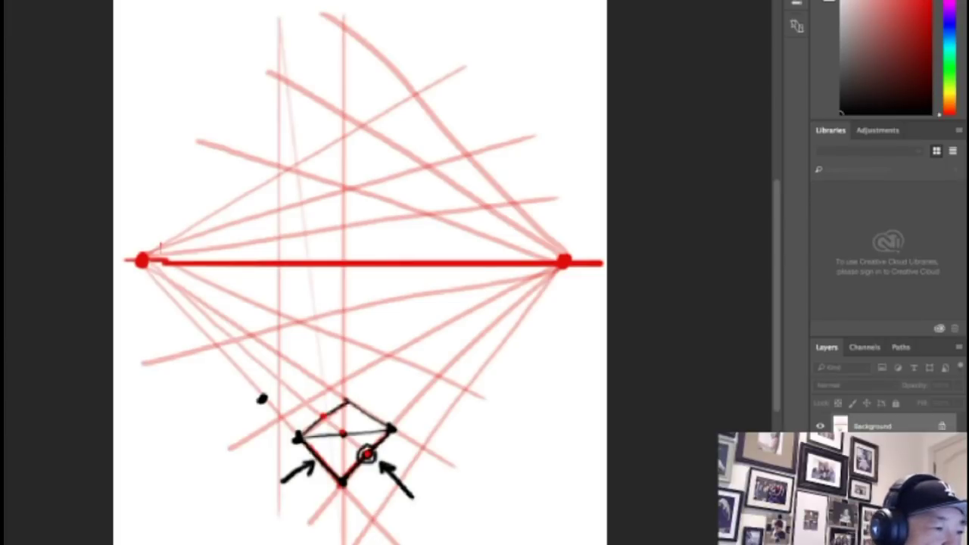
left_click(394, 428)
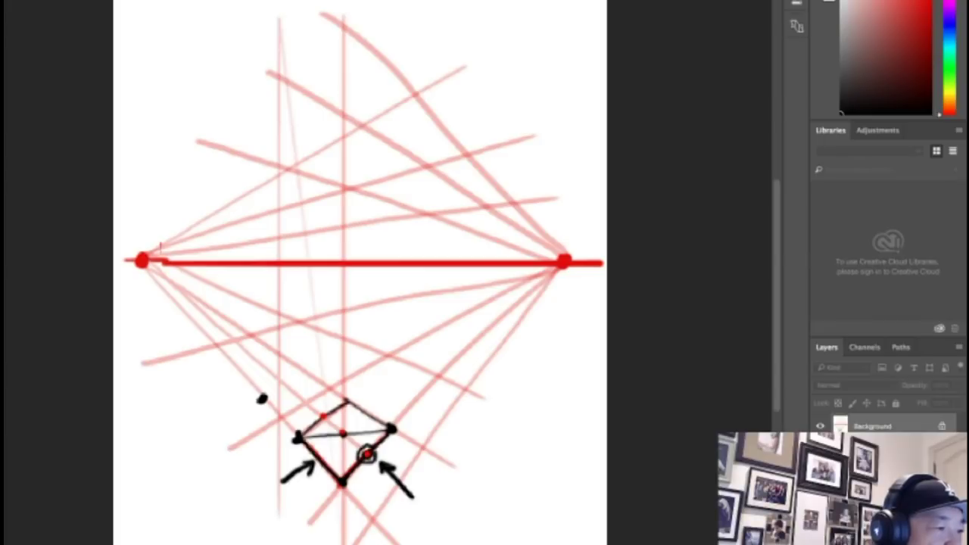
left_click(323, 416)
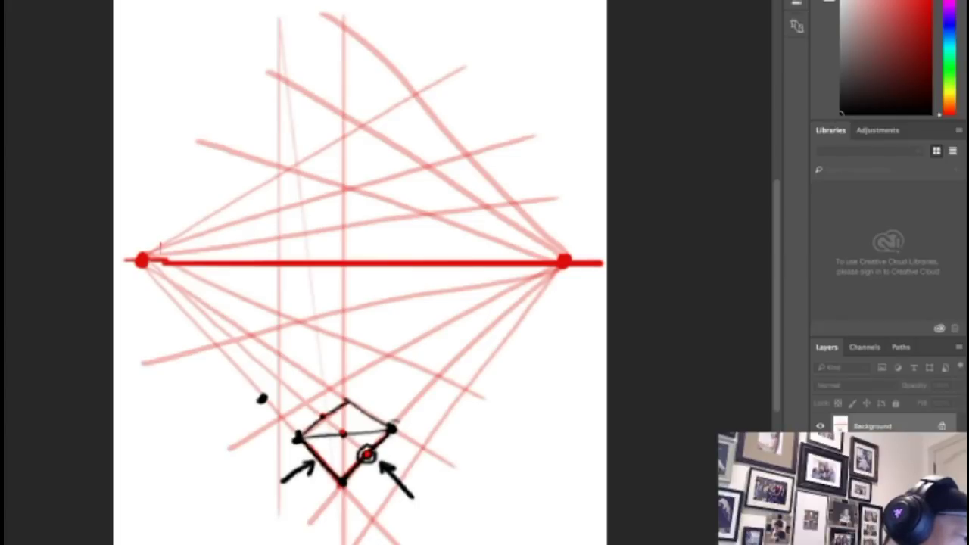
left_click_drag(276, 408, 387, 430)
left_click(270, 407)
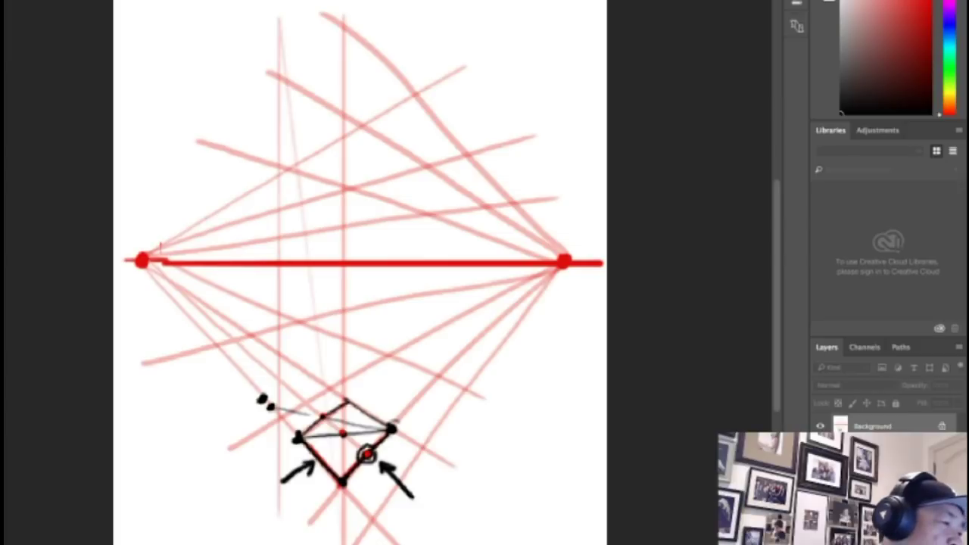
- Erase the extra dot beside the new corner, outline a second square in black behind the first, and mark its far edge's midpoint
left_click(243, 391, "alt")
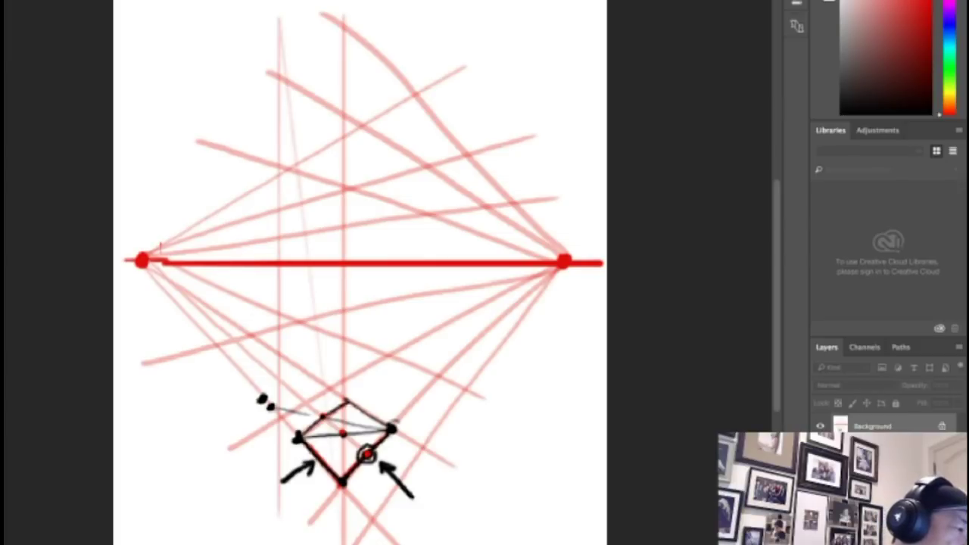
left_click_drag(258, 402, 265, 395)
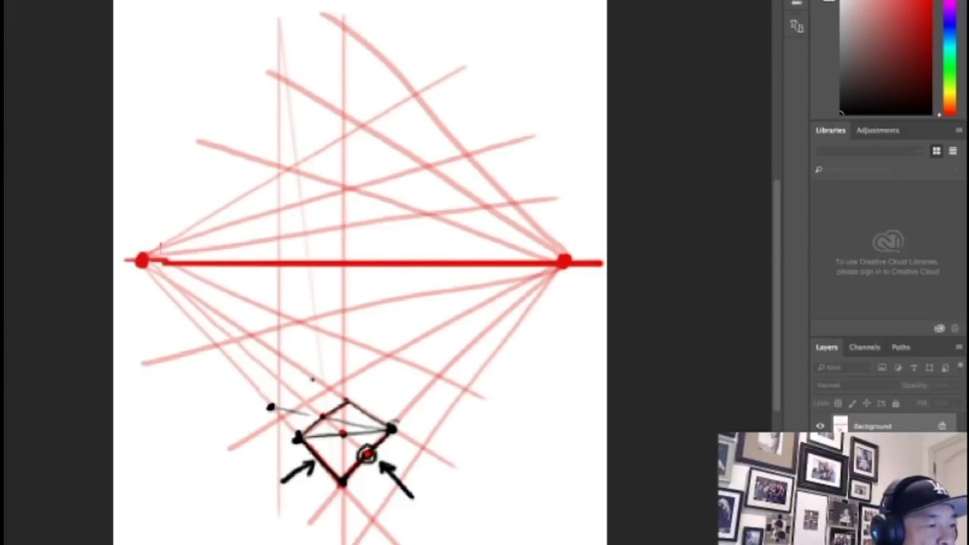
mouse_move(312, 380)
left_mouse_down()
mouse_move(290, 394)
mouse_move(303, 386)
mouse_move(287, 425)
mouse_move(297, 437)
mouse_move(318, 383)
mouse_move(347, 402)
left_mouse_up()
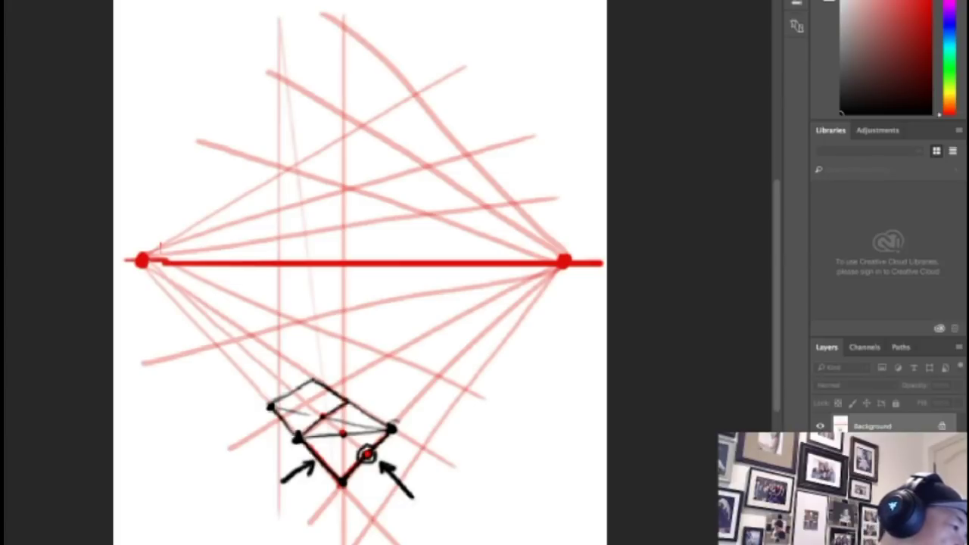
left_click(292, 392)
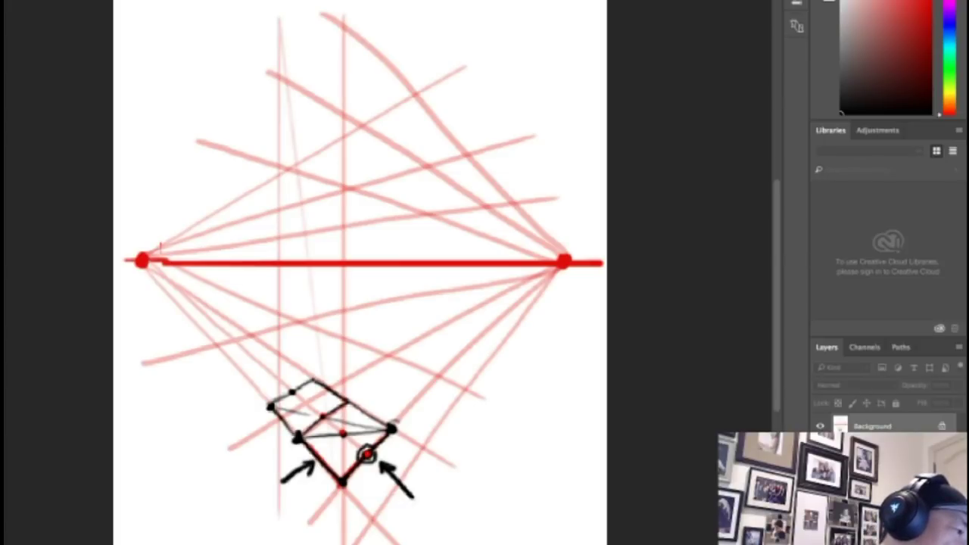
- Construct a third square in black behind the second using its diagonal, and mark the row's inner corners with large dots
mouse_move(312, 394)
left_mouse_down()
mouse_move(249, 383)
mouse_move(341, 403)
left_mouse_up()
mouse_move(252, 383)
left_mouse_down()
mouse_move(270, 406)
mouse_move(258, 380)
mouse_move(293, 362)
mouse_move(394, 430)
left_mouse_up()
left_click_drag(268, 367, 323, 416)
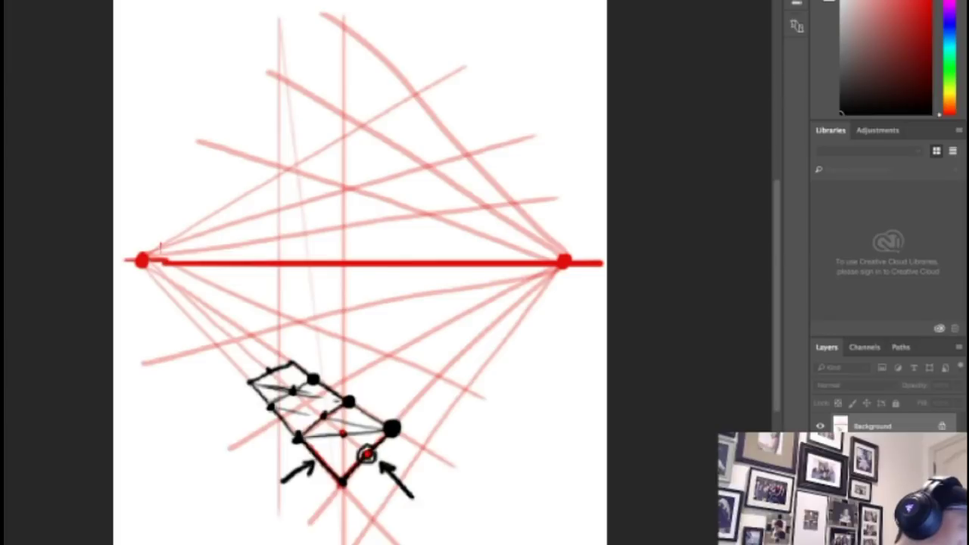
left_click(317, 377)
- Handwrite the numbers 1, 2 and 3 in black beside the receding squares
left_click_drag(322, 359, 323, 369)
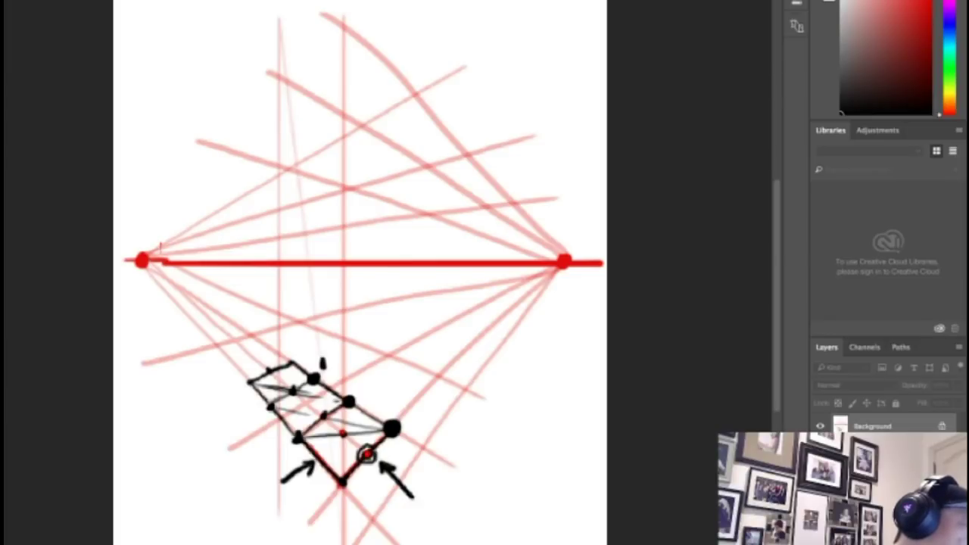
left_click_drag(265, 350, 274, 359)
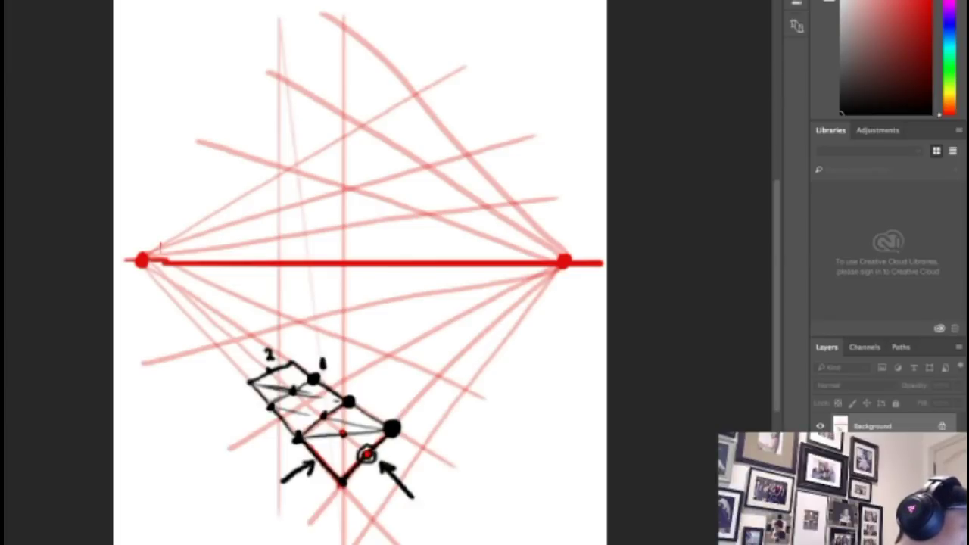
mouse_move(202, 359)
left_mouse_down()
mouse_move(215, 370)
mouse_move(212, 363)
left_mouse_up()
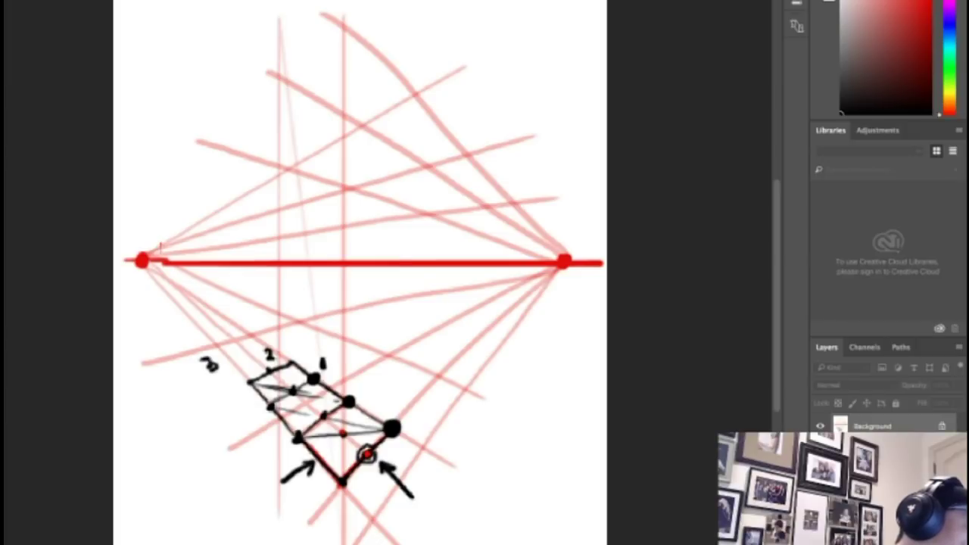
- Continue the row of squares to the left vanishing point with black crossbars that get progressively shorter and closer together
mouse_move(291, 379)
left_mouse_down()
mouse_move(227, 361)
mouse_move(271, 356)
mouse_move(226, 344)
mouse_move(255, 333)
mouse_move(204, 302)
left_mouse_up()
left_click_drag(179, 304, 198, 296)
mouse_move(174, 300)
left_mouse_down()
mouse_move(190, 293)
mouse_move(183, 290)
left_mouse_up()
left_click_drag(170, 290, 175, 278)
left_click_drag(160, 283, 164, 267)
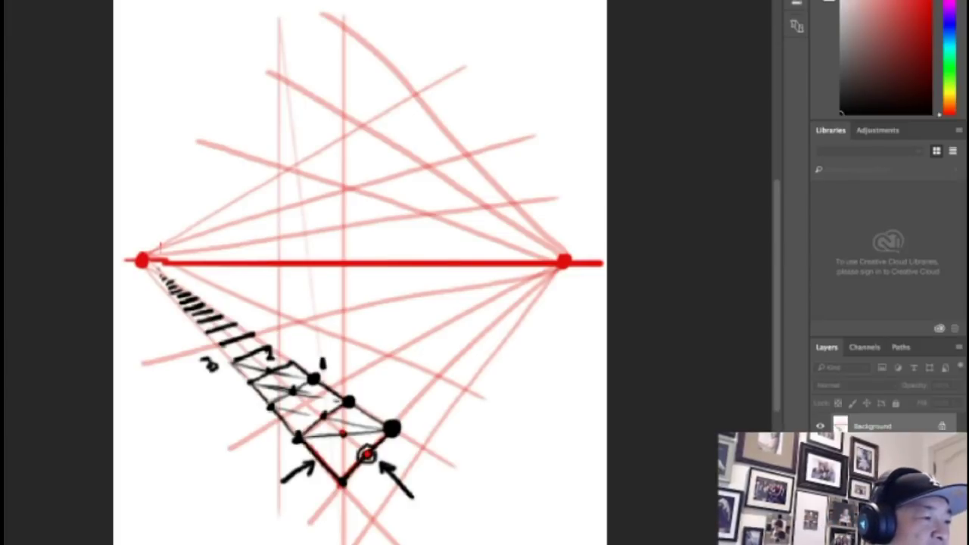
- Draw thin black guide lines from the first square's far and right corners toward the right vanishing point
left_click_drag(350, 399, 391, 371)
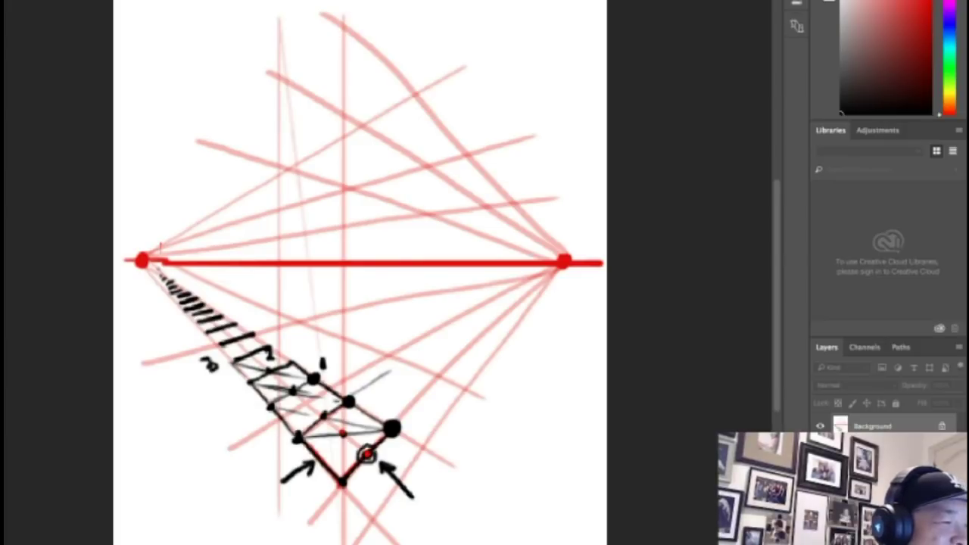
left_click_drag(350, 399, 430, 342)
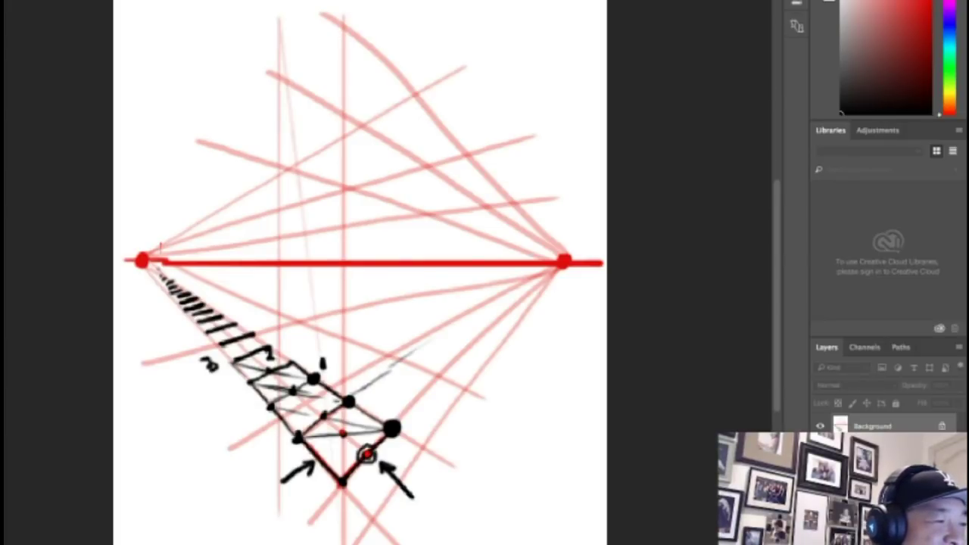
left_click_drag(379, 377, 413, 354)
left_click_drag(395, 421, 420, 397)
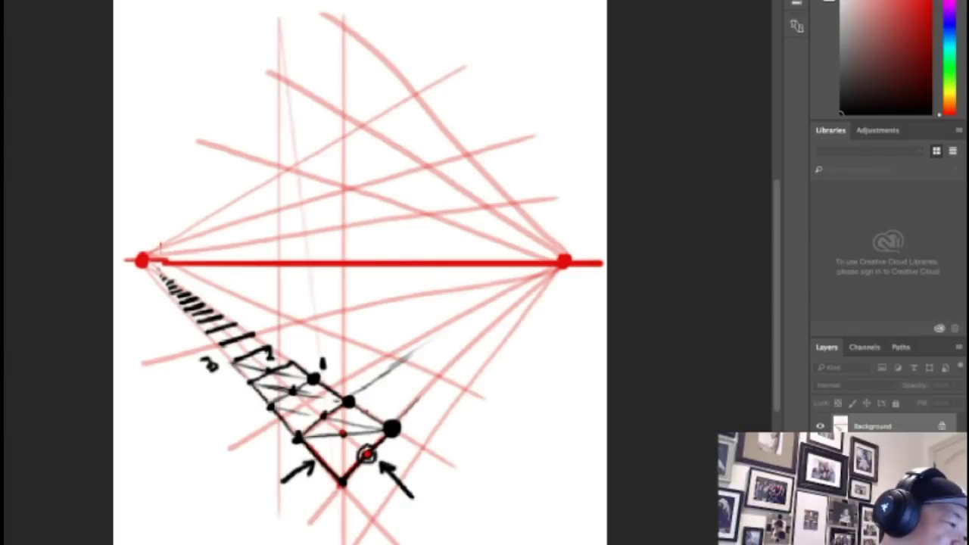
- Dot the first square's far-right edge midpoint and construct two more squares toward the right vanishing point using diagonals
left_click_drag(366, 412, 368, 415)
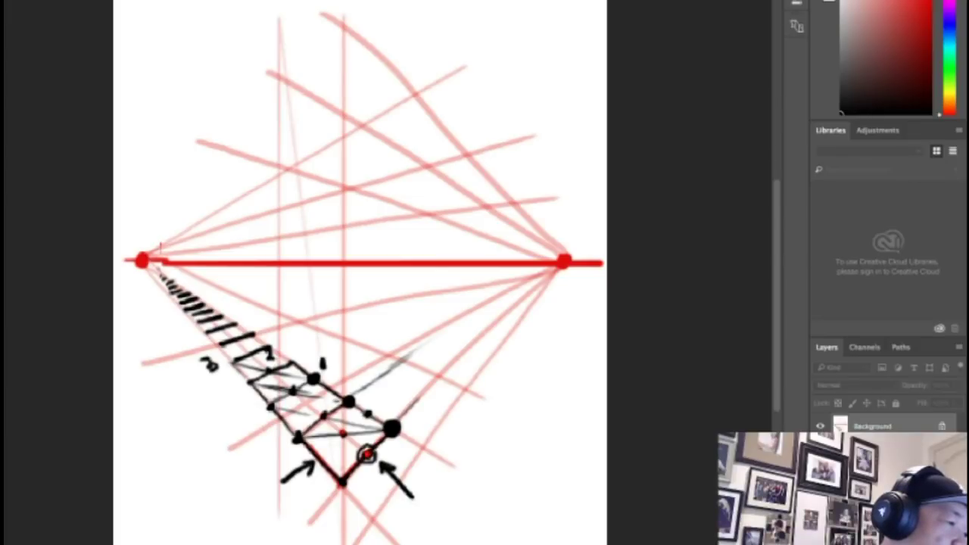
left_click_drag(385, 369, 342, 480)
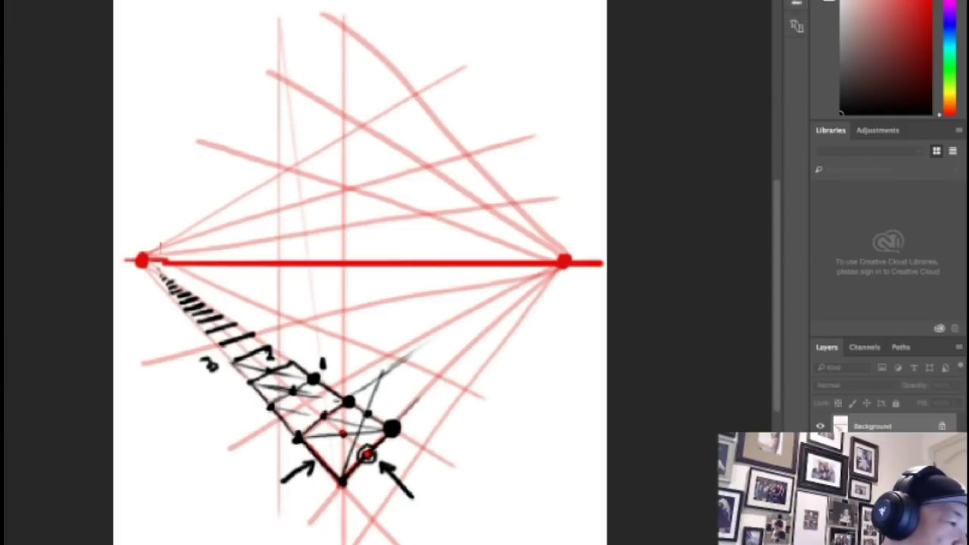
mouse_move(386, 371)
left_mouse_down()
mouse_move(427, 396)
mouse_move(409, 387)
mouse_move(418, 347)
mouse_move(389, 421)
left_mouse_up()
mouse_move(416, 347)
left_mouse_down()
mouse_move(449, 367)
mouse_move(435, 357)
mouse_move(420, 391)
left_mouse_up()
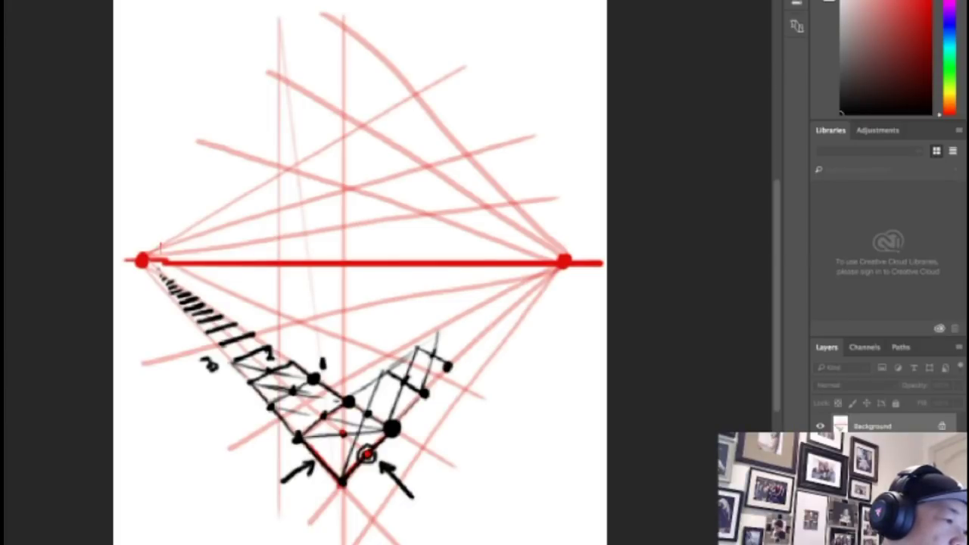
- Continue the right-hand row to its vanishing point with ever-closer crossbars, and darken the row's two long edges
mouse_move(451, 335)
left_mouse_down()
mouse_move(466, 344)
mouse_move(456, 359)
mouse_move(469, 346)
left_mouse_up()
left_click(468, 345)
left_click_drag(398, 360, 528, 285)
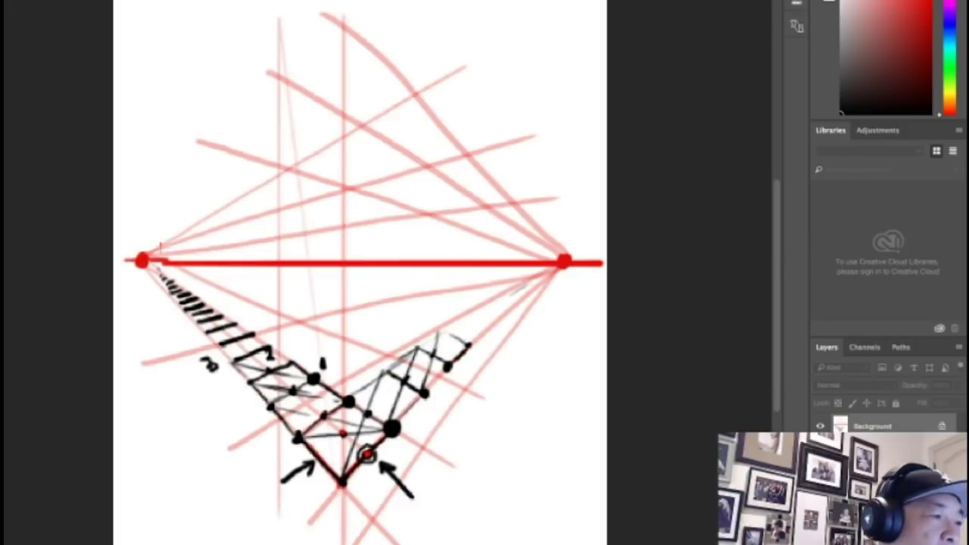
mouse_move(449, 334)
left_mouse_down()
mouse_move(475, 342)
mouse_move(491, 323)
left_mouse_up()
left_click_drag(481, 311, 515, 303)
left_click_drag(510, 293, 533, 284)
left_click_drag(530, 285, 543, 276)
left_click_drag(444, 337, 556, 268)
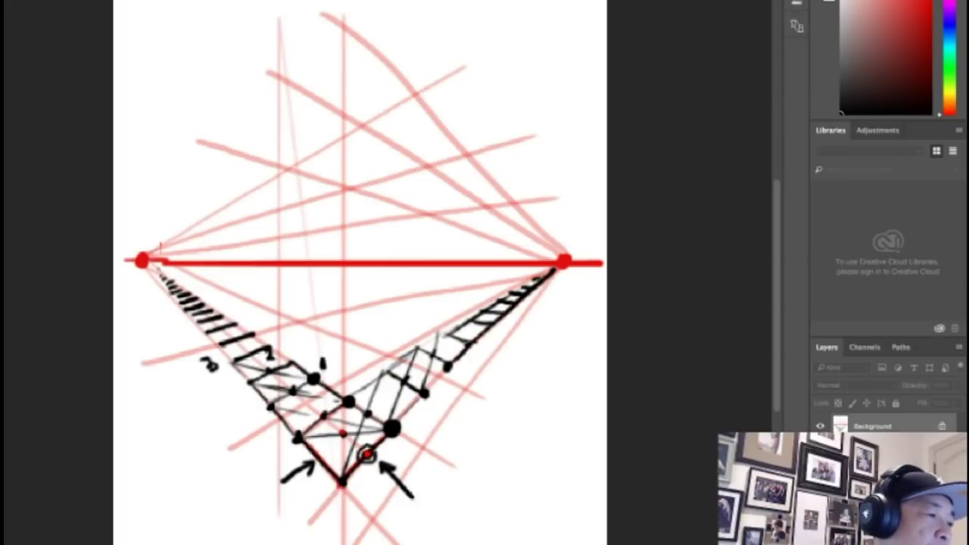
left_click_drag(350, 395, 444, 333)
left_click_drag(395, 421, 444, 368)
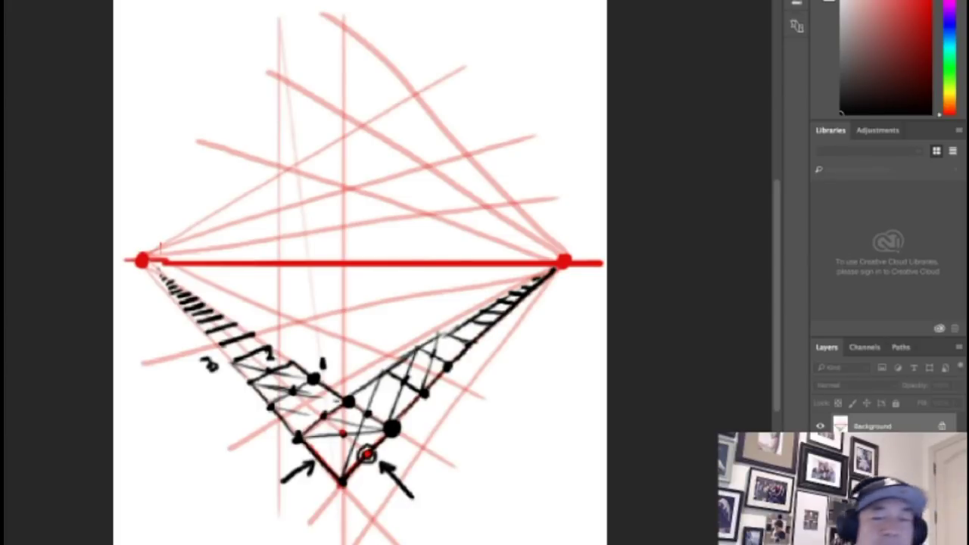
- Extend the right-hand row's crossbars as black lines receding toward the left vanishing point
left_click_drag(353, 357, 403, 384)
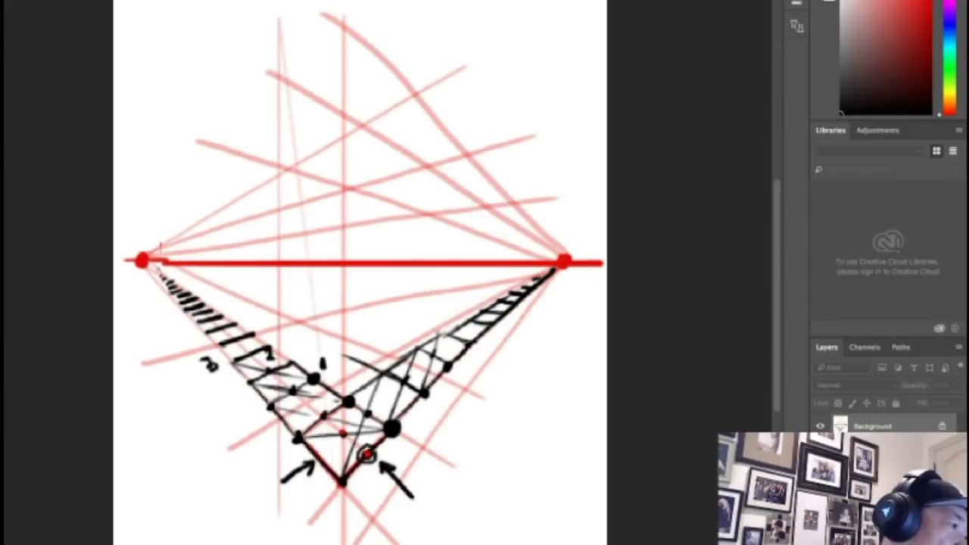
left_click_drag(330, 356, 184, 280)
left_click_drag(345, 338, 312, 324)
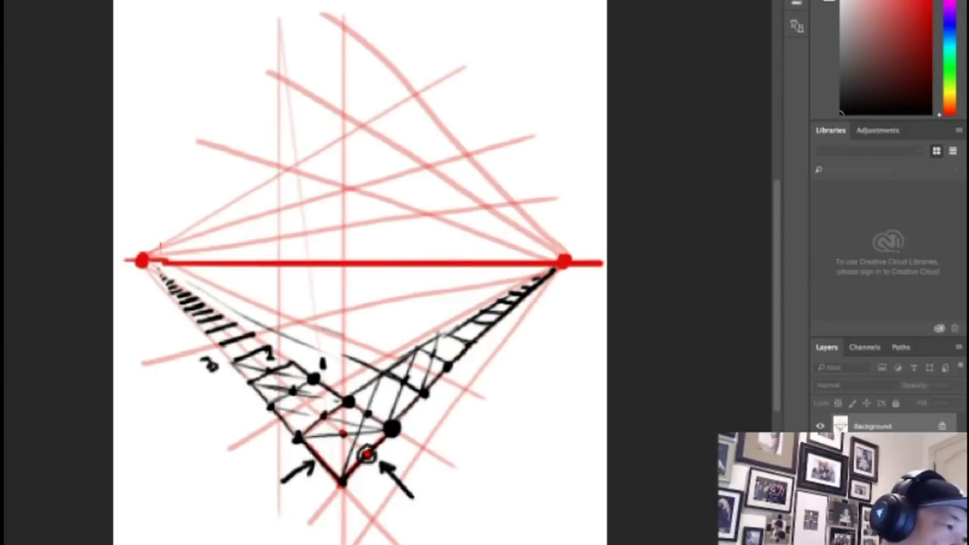
mouse_move(445, 367)
left_mouse_down()
mouse_move(317, 312)
mouse_move(468, 342)
left_mouse_up()
mouse_move(423, 308)
left_mouse_down()
mouse_move(486, 324)
mouse_move(532, 291)
left_mouse_up()
left_click_drag(487, 271, 538, 280)
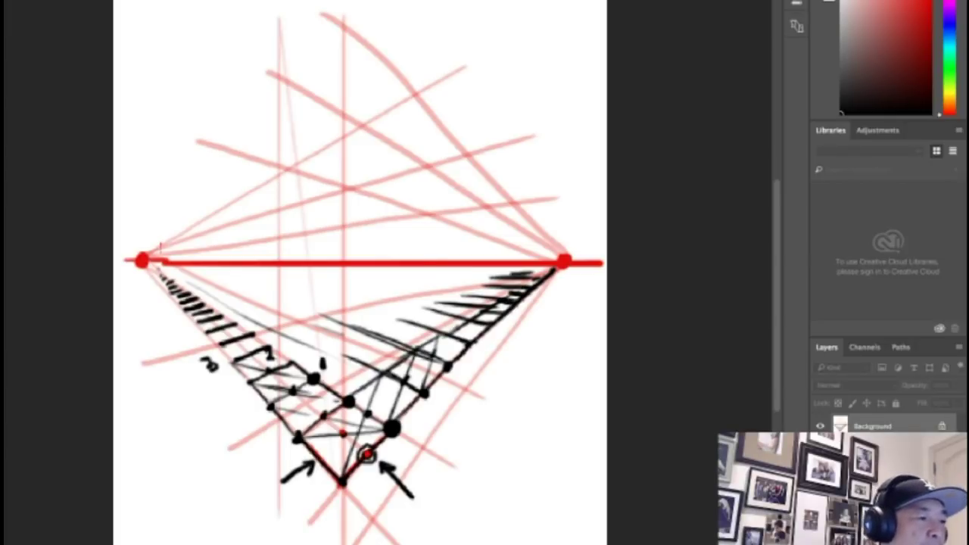
- Extend the left-hand row's divisions as black lines toward the right vanishing point, filling the area up to the horizon
mouse_move(356, 352)
left_mouse_down()
mouse_move(306, 373)
mouse_move(472, 297)
left_mouse_up()
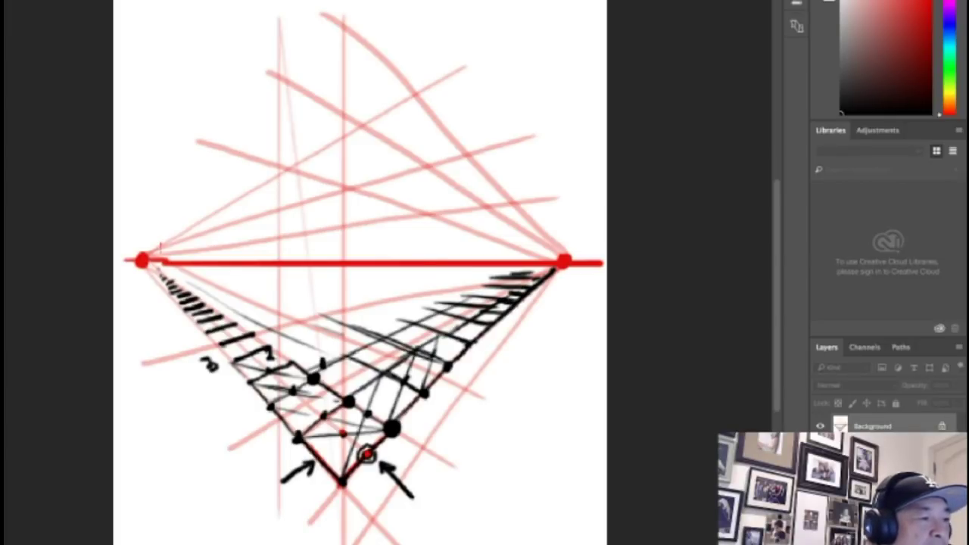
left_click_drag(261, 374, 475, 283)
left_click_drag(236, 355, 400, 297)
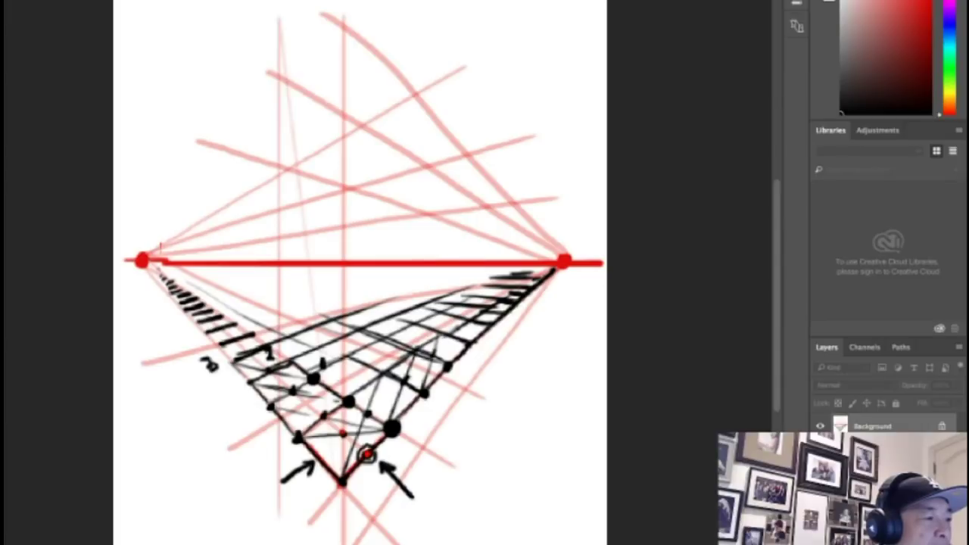
mouse_move(226, 339)
left_mouse_down()
mouse_move(412, 287)
mouse_move(365, 287)
left_mouse_up()
left_click_drag(196, 320, 381, 274)
left_click_drag(204, 306, 379, 272)
mouse_move(186, 292)
left_mouse_down()
mouse_move(373, 271)
mouse_move(365, 268)
left_mouse_up()
left_click_drag(150, 274, 326, 271)
left_click_drag(157, 264, 509, 269)
left_click_drag(389, 276, 512, 269)
left_click_drag(431, 288, 544, 270)
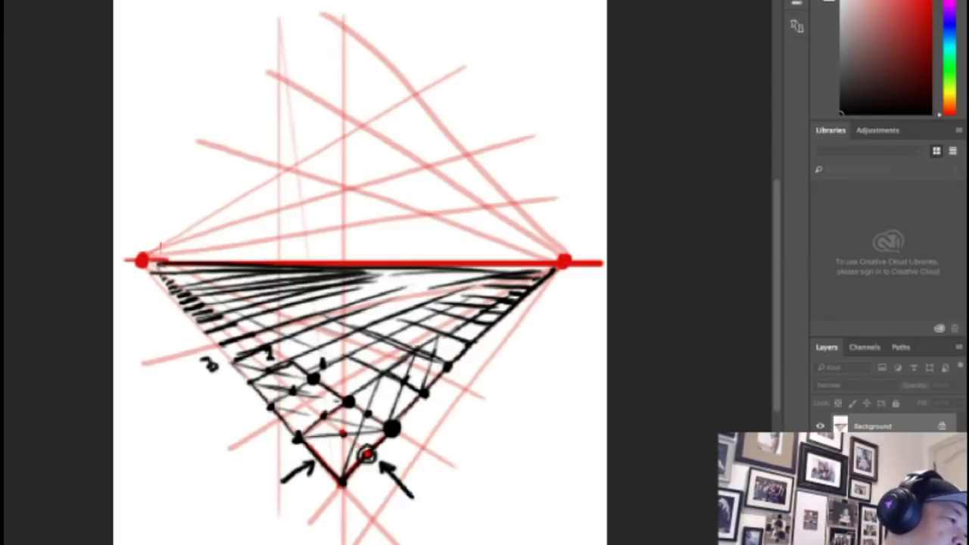
- Add crossing lines toward the left vanishing point and thicken the dense grid just below the horizon
left_click_drag(315, 292, 401, 323)
mouse_move(356, 285)
left_mouse_down()
mouse_move(426, 308)
mouse_move(447, 302)
left_mouse_up()
left_click_drag(392, 278, 474, 295)
left_click_drag(425, 272, 490, 279)
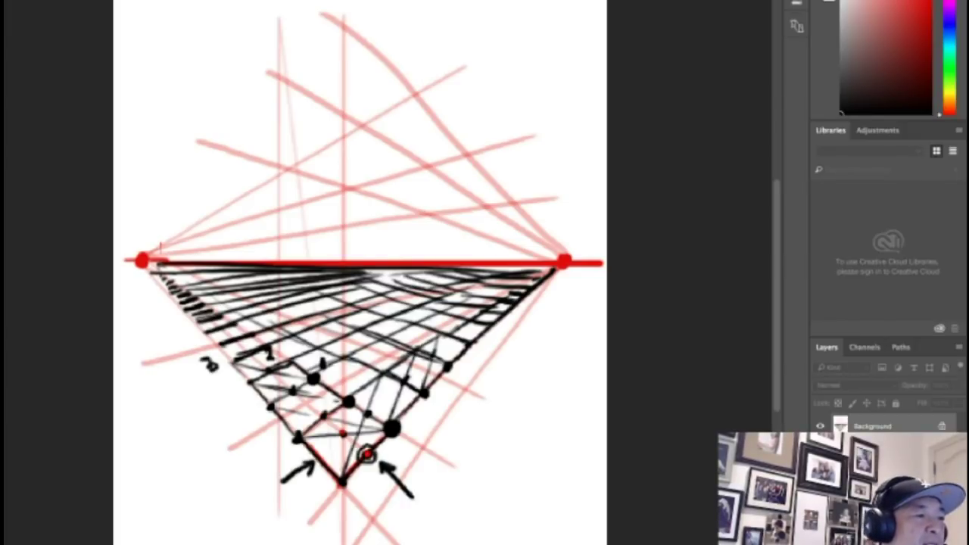
left_click_drag(373, 271, 474, 278)
mouse_move(172, 279)
left_mouse_down()
mouse_move(245, 274)
mouse_move(205, 272)
left_mouse_up()
left_click_drag(374, 272, 554, 268)
left_click_drag(504, 273, 549, 269)
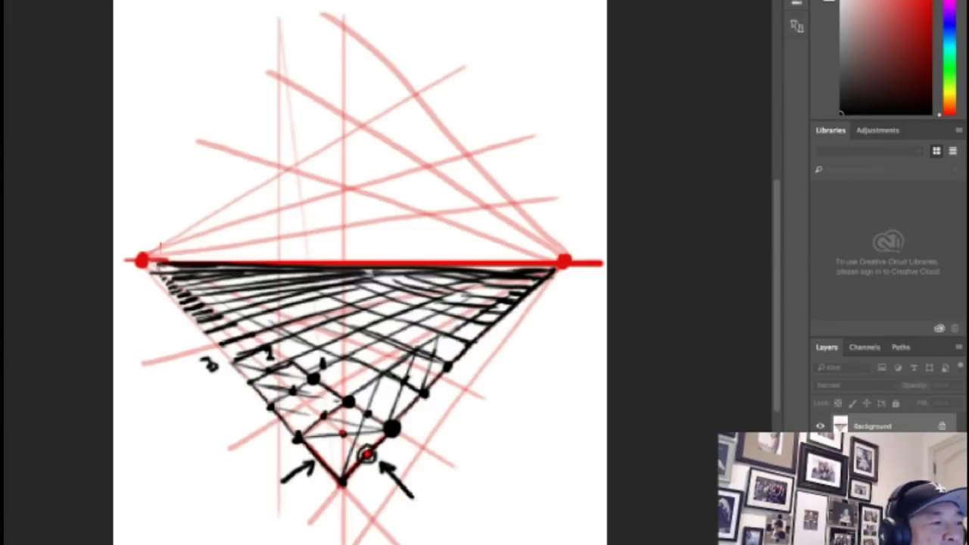
left_click_drag(194, 289, 406, 271)
left_click_drag(497, 271, 548, 274)
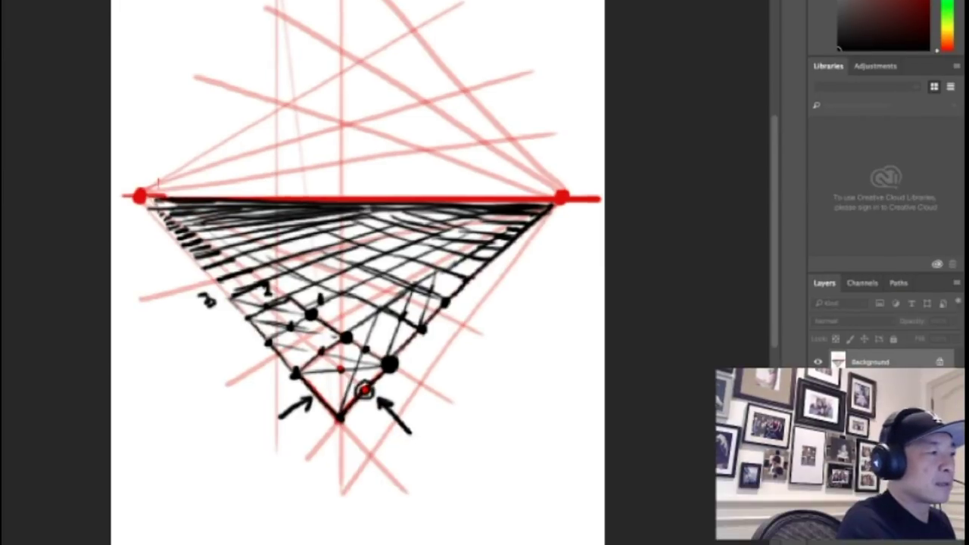
- Fade the dense grid lines just below the horizon with broad light grey strokes
left_click(203, 278)
mouse_move(185, 280)
left_mouse_down()
mouse_move(167, 269)
mouse_move(318, 279)
left_mouse_up()
mouse_move(272, 282)
left_mouse_down()
mouse_move(156, 270)
mouse_move(369, 276)
left_mouse_up()
left_click(311, 277)
left_click_drag(312, 213, 542, 208)
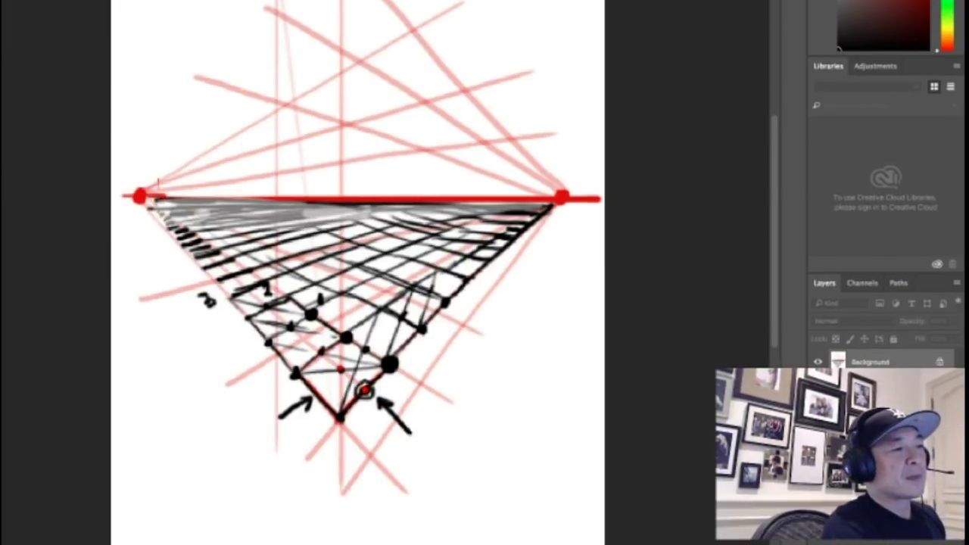
left_click_drag(296, 229, 443, 228)
left_click_drag(336, 208, 477, 204)
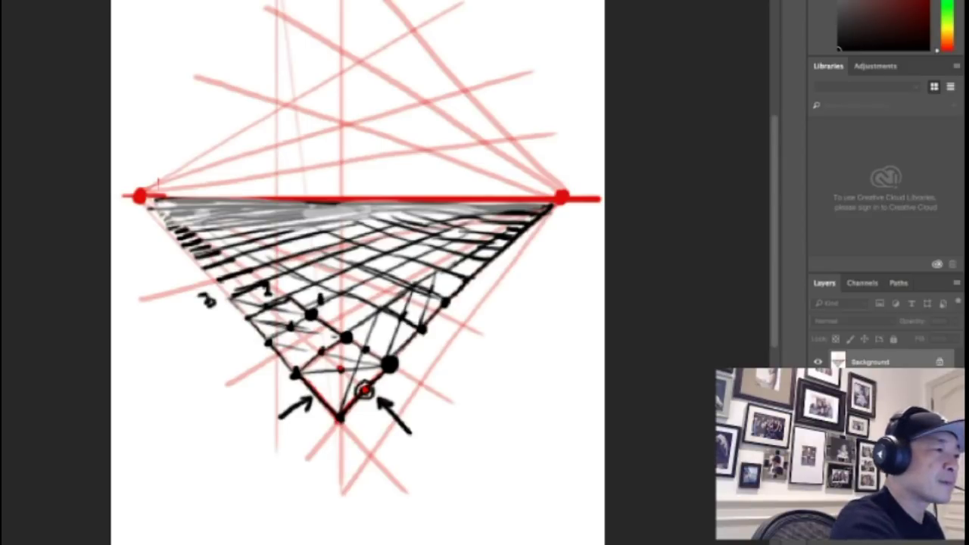
- Sketch a standing stick figure's head, one arm and legs in black, with the feet on the grid's left edge
mouse_move(264, 152)
left_mouse_down()
mouse_move(266, 115)
mouse_move(277, 140)
mouse_move(270, 155)
left_mouse_up()
mouse_move(270, 146)
left_mouse_down()
mouse_move(241, 162)
mouse_move(238, 231)
mouse_move(257, 198)
mouse_move(259, 330)
left_mouse_up()
mouse_move(270, 220)
left_mouse_down()
mouse_move(267, 335)
mouse_move(275, 345)
mouse_move(295, 330)
left_mouse_up()
left_click_drag(288, 213, 291, 314)
left_click_drag(274, 232, 280, 311)
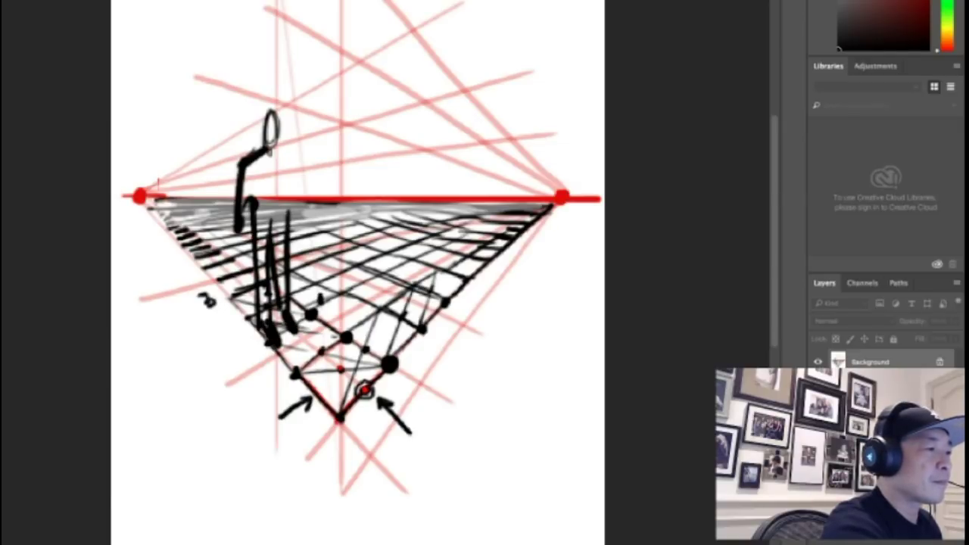
- Add the figure's second arm and shoulders, and draw a perspective line from shoulder height to the right vanishing point
left_click_drag(286, 147, 303, 244)
mouse_move(256, 141)
left_mouse_down()
mouse_move(246, 153)
mouse_move(287, 149)
mouse_move(238, 186)
left_mouse_up()
left_click_drag(242, 142, 262, 136)
mouse_move(270, 147)
left_mouse_down()
mouse_move(294, 156)
mouse_move(221, 138)
left_mouse_up()
left_click_drag(352, 165, 560, 198)
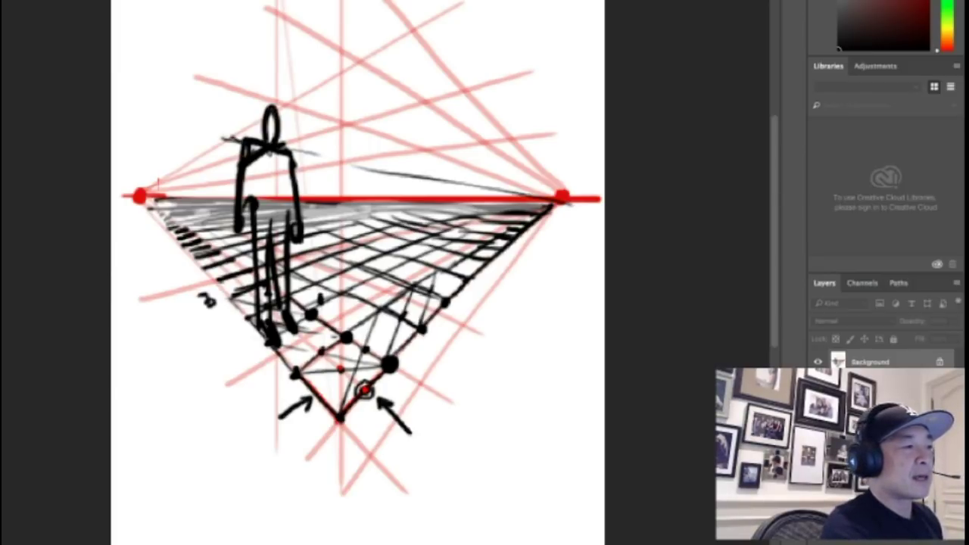
- Draw the figure's hands and feet, aligning each pair with a line toward the right vanishing point
left_click_drag(238, 236, 241, 241)
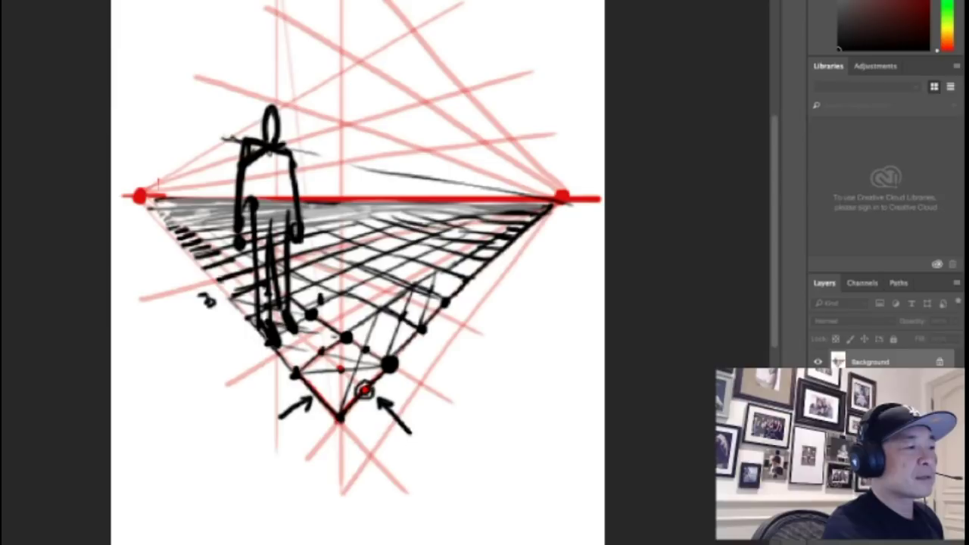
left_click_drag(212, 255, 560, 196)
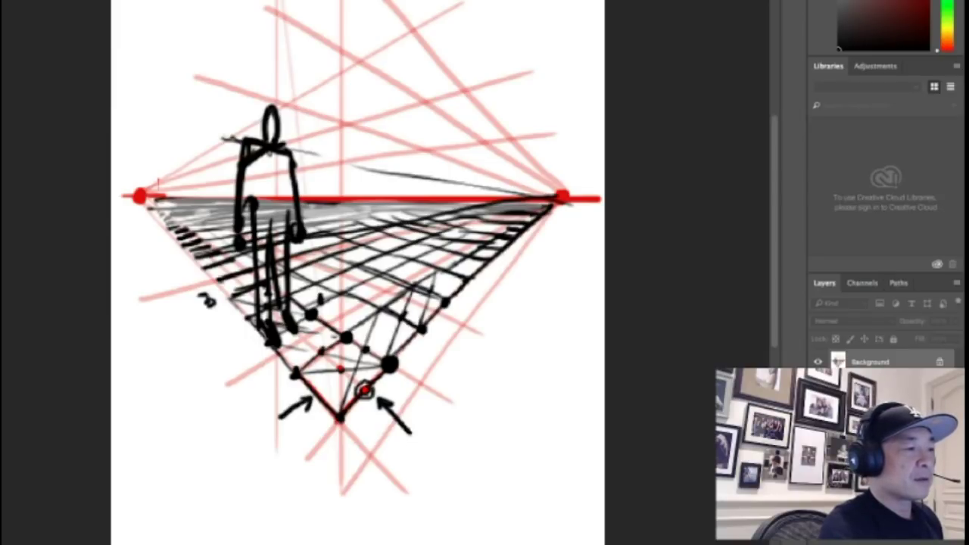
mouse_move(291, 330)
left_mouse_down()
mouse_move(301, 334)
mouse_move(284, 343)
left_mouse_up()
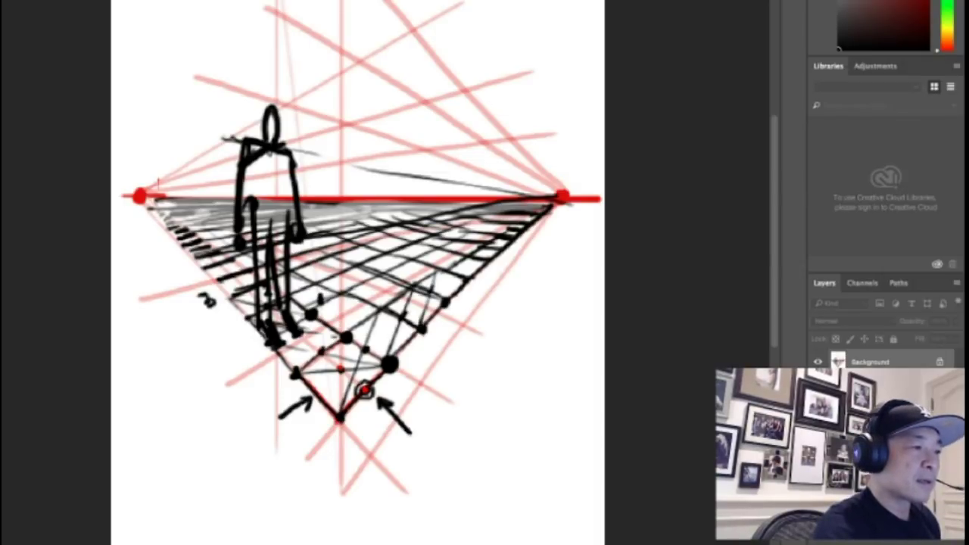
left_click_drag(256, 358, 497, 225)
- Add the figure's hip line and tapering torso, and give the head a wide-brimmed hat
mouse_move(257, 213)
left_mouse_down()
mouse_move(282, 203)
mouse_move(289, 215)
left_mouse_up()
left_click_drag(271, 154, 272, 194)
left_click_drag(272, 158, 273, 203)
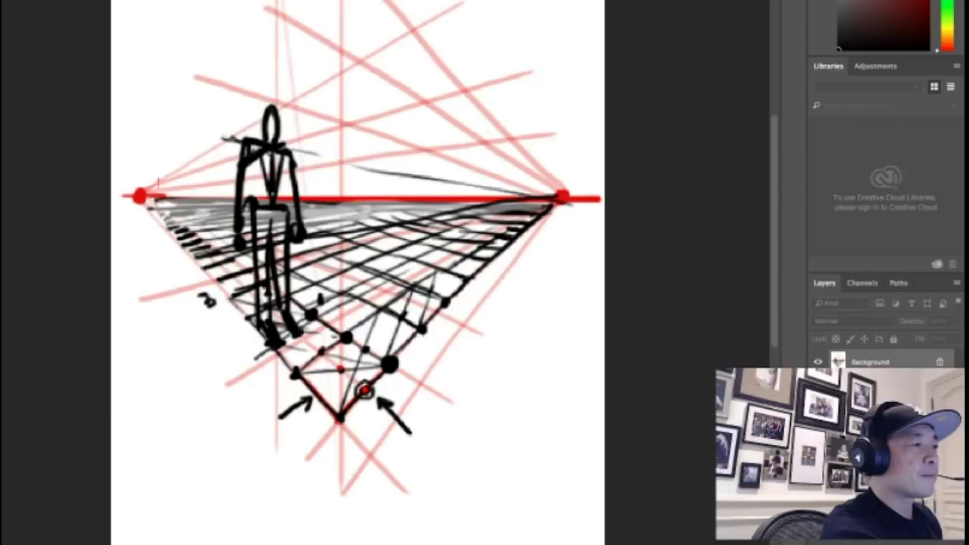
mouse_move(261, 140)
left_mouse_down()
mouse_move(280, 107)
mouse_move(275, 123)
mouse_move(306, 130)
left_mouse_up()
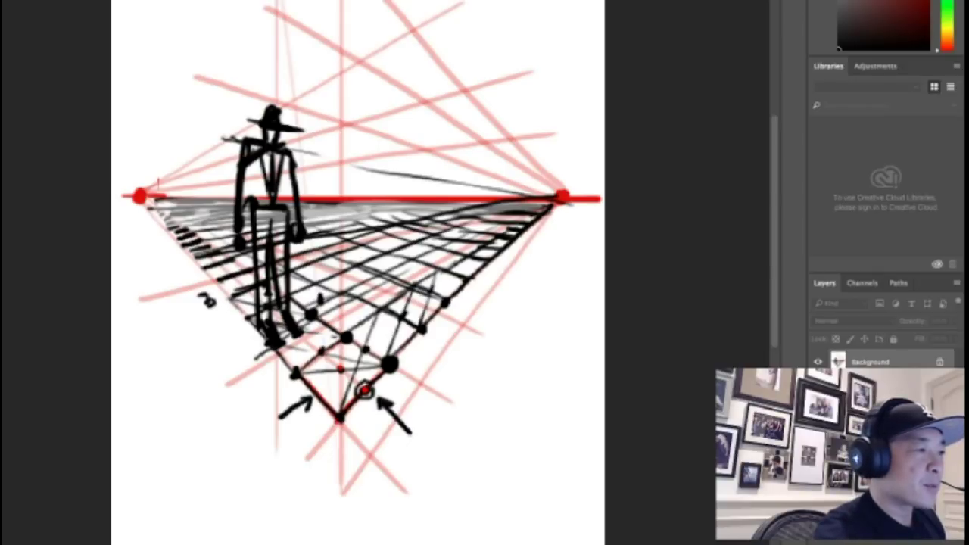
- Sketch a smaller second stick figure farther back on the grid, with head, torso, arms, legs and feet
mouse_move(393, 164)
left_mouse_down()
mouse_move(402, 158)
mouse_move(396, 140)
mouse_move(383, 209)
mouse_move(410, 214)
left_mouse_up()
left_click_drag(384, 174, 390, 261)
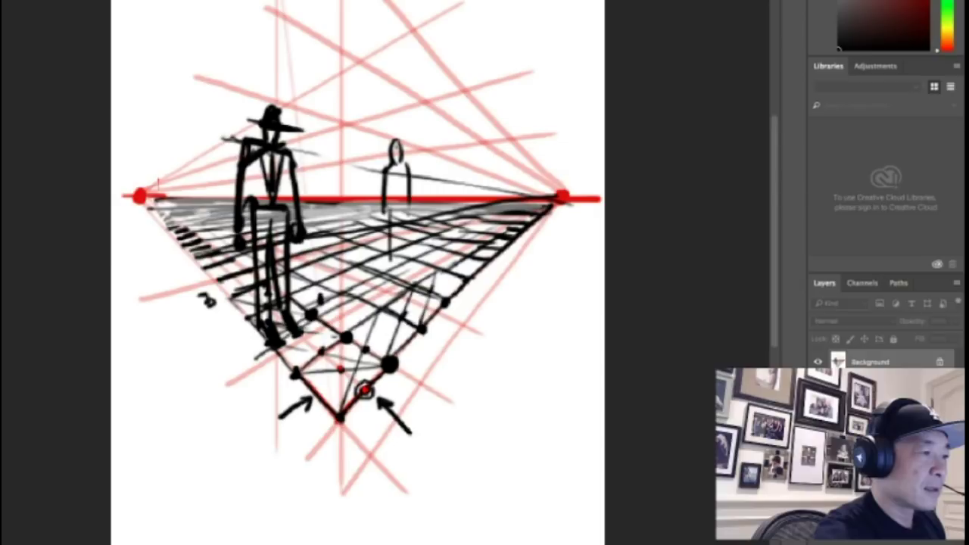
mouse_move(389, 219)
left_mouse_down()
mouse_move(392, 276)
mouse_move(415, 286)
mouse_move(421, 271)
mouse_move(404, 269)
left_mouse_up()
left_click_drag(408, 172, 411, 222)
mouse_move(383, 202)
left_mouse_down()
mouse_move(384, 226)
mouse_move(400, 231)
left_mouse_up()
left_click_drag(393, 205, 404, 201)
mouse_move(384, 166)
left_mouse_down()
mouse_move(405, 164)
mouse_move(395, 161)
mouse_move(381, 185)
mouse_move(395, 217)
left_mouse_up()
left_click_drag(402, 209, 401, 220)
left_click_drag(396, 266, 409, 285)
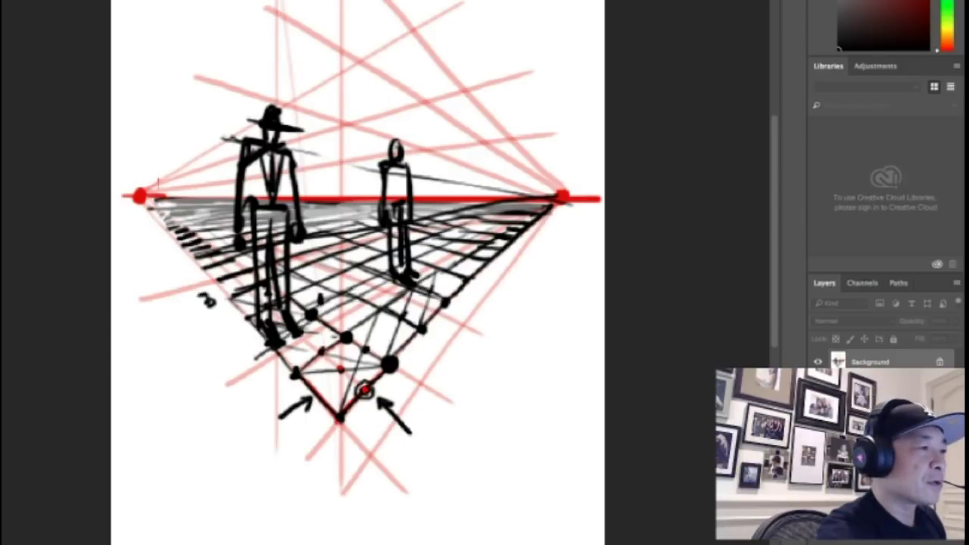
- Sketch a third black standing figure on the grid beside the smaller one, with head, arms, torso, legs and feet
mouse_move(355, 161)
left_mouse_down()
mouse_move(348, 179)
mouse_move(361, 182)
mouse_move(339, 211)
left_mouse_up()
mouse_move(365, 176)
left_mouse_down()
mouse_move(342, 207)
mouse_move(371, 218)
left_mouse_up()
mouse_move(348, 179)
left_mouse_down()
mouse_move(341, 236)
mouse_move(356, 295)
left_mouse_up()
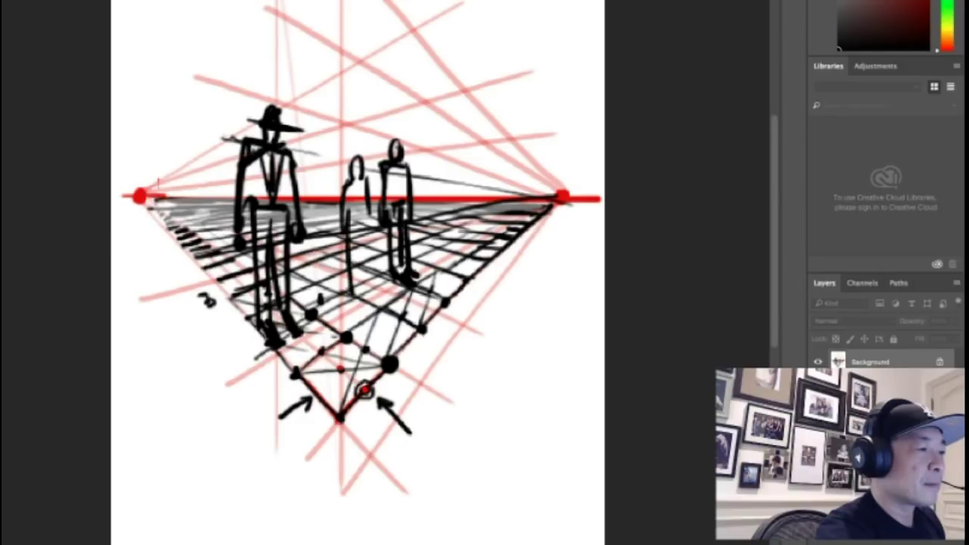
mouse_move(362, 257)
left_mouse_down()
mouse_move(359, 297)
mouse_move(377, 289)
left_mouse_up()
mouse_move(371, 268)
left_mouse_down()
mouse_move(368, 182)
mouse_move(357, 175)
left_mouse_up()
mouse_move(350, 178)
left_mouse_down()
mouse_move(341, 179)
mouse_move(340, 224)
left_mouse_up()
mouse_move(354, 161)
left_mouse_down()
mouse_move(373, 197)
mouse_move(406, 162)
mouse_move(396, 158)
mouse_move(401, 135)
mouse_move(365, 147)
mouse_move(341, 195)
left_mouse_up()
left_click_drag(360, 232, 356, 251)
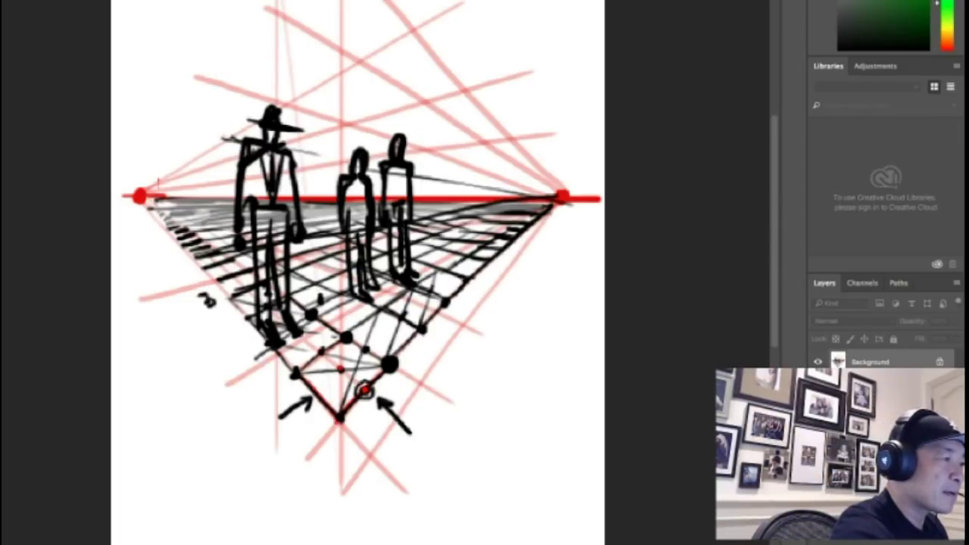
- Sketch three small green background figures, one left of the hatted figure and two among the others, with heads near the horizon
left_click_drag(218, 163, 211, 210)
mouse_move(223, 179)
left_mouse_down()
mouse_move(210, 208)
mouse_move(226, 200)
mouse_move(229, 259)
left_mouse_up()
left_click_drag(230, 210, 232, 261)
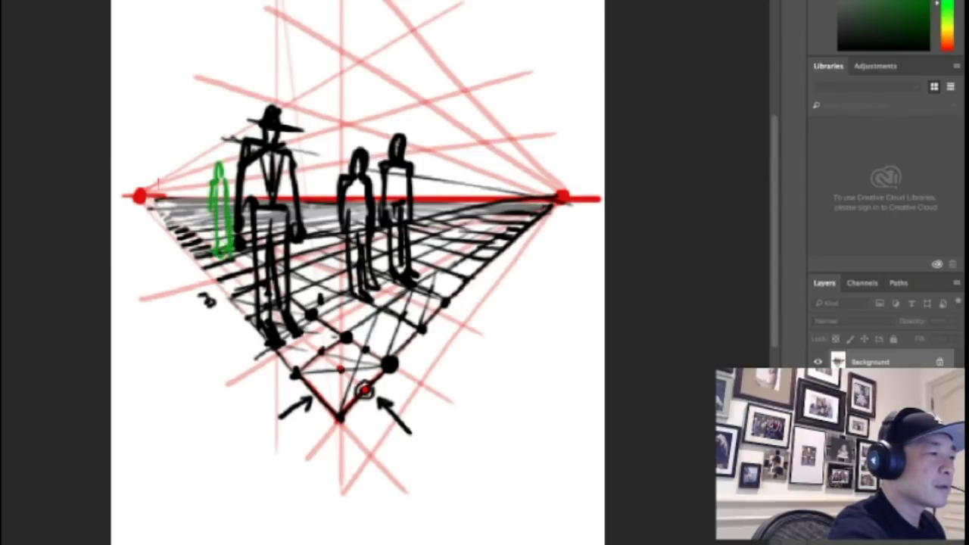
mouse_move(318, 180)
left_mouse_down()
mouse_move(325, 164)
mouse_move(310, 184)
left_mouse_up()
mouse_move(312, 182)
left_mouse_down()
mouse_move(312, 219)
mouse_move(329, 197)
left_mouse_up()
mouse_move(314, 200)
left_mouse_down()
mouse_move(315, 234)
mouse_move(329, 236)
left_mouse_up()
left_click_drag(378, 169, 377, 232)
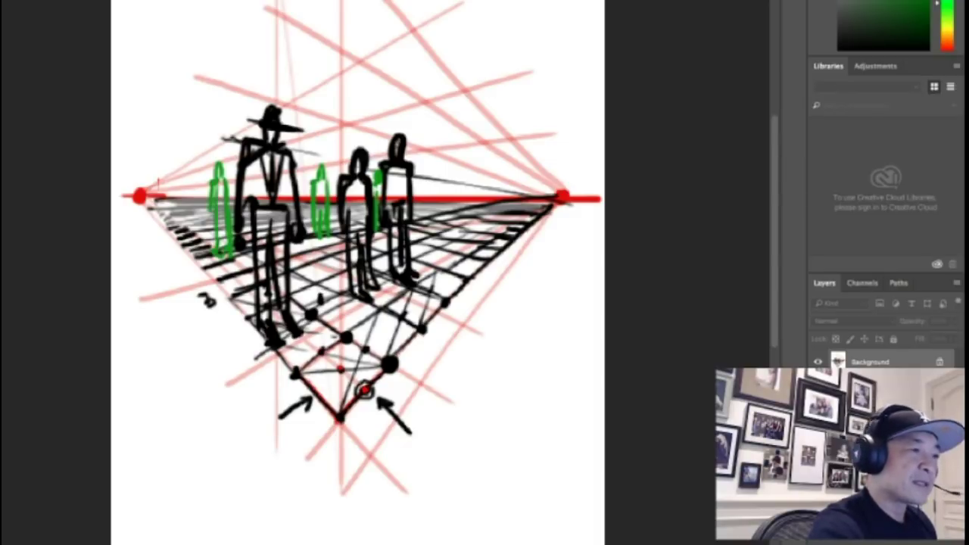
- Draw a large green foreground head in left-facing profile on the right of the canvas, with eye, ear, mouth, jaw and neck
left_click_drag(457, 1, 452, 111)
mouse_move(483, 23)
left_mouse_down()
mouse_move(497, 65)
mouse_move(502, 14)
left_mouse_up()
mouse_move(451, 18)
left_mouse_down()
mouse_move(462, 6)
mouse_move(456, 29)
mouse_move(434, 40)
mouse_move(430, 80)
mouse_move(454, 136)
mouse_move(468, 94)
left_mouse_up()
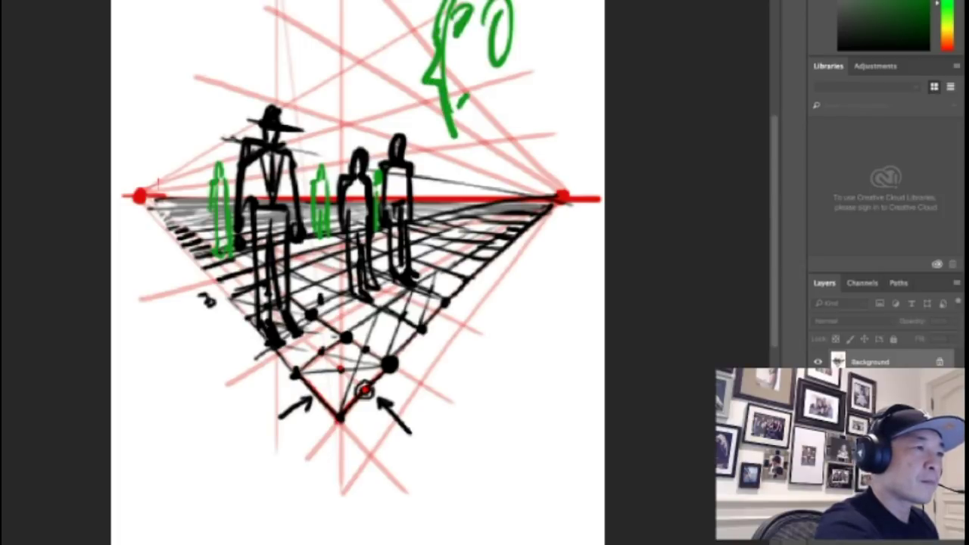
left_click_drag(575, 2, 571, 9)
mouse_move(453, 124)
left_mouse_down()
mouse_move(464, 135)
mouse_move(506, 108)
mouse_move(498, 148)
left_mouse_up()
mouse_move(492, 110)
left_mouse_down()
mouse_move(502, 90)
mouse_move(549, 101)
left_mouse_up()
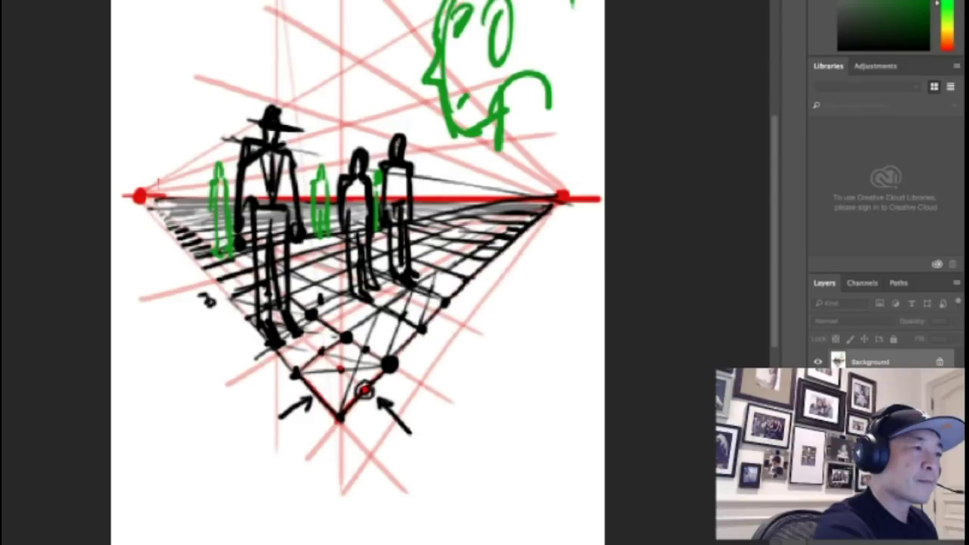
left_click_drag(569, 5, 562, 105)
- Draw the green foreground figure's collar, sloping shoulders, chest, hanging arm and back
mouse_move(551, 102)
left_mouse_down()
mouse_move(520, 127)
mouse_move(468, 259)
left_mouse_up()
mouse_move(558, 114)
left_mouse_down()
mouse_move(466, 265)
mouse_move(599, 152)
left_mouse_up()
mouse_move(589, 130)
left_mouse_down()
mouse_move(598, 152)
mouse_move(454, 360)
left_mouse_up()
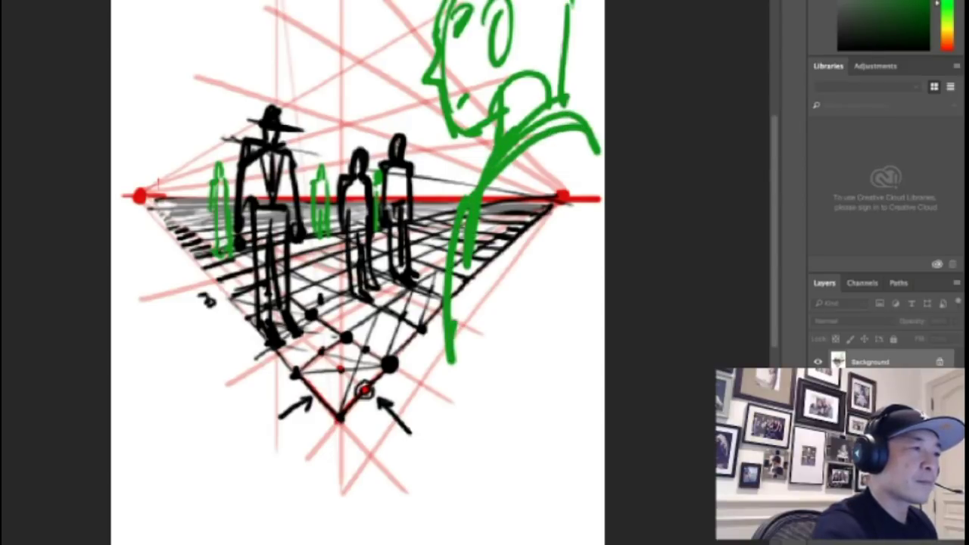
left_click_drag(457, 321, 435, 441)
left_click_drag(505, 209, 436, 439)
left_click_drag(462, 360, 419, 476)
left_click_drag(463, 386, 440, 445)
left_click_drag(457, 313, 581, 312)
left_click_drag(587, 130, 577, 322)
left_click_drag(594, 156, 604, 133)
left_click_drag(448, 341, 412, 421)
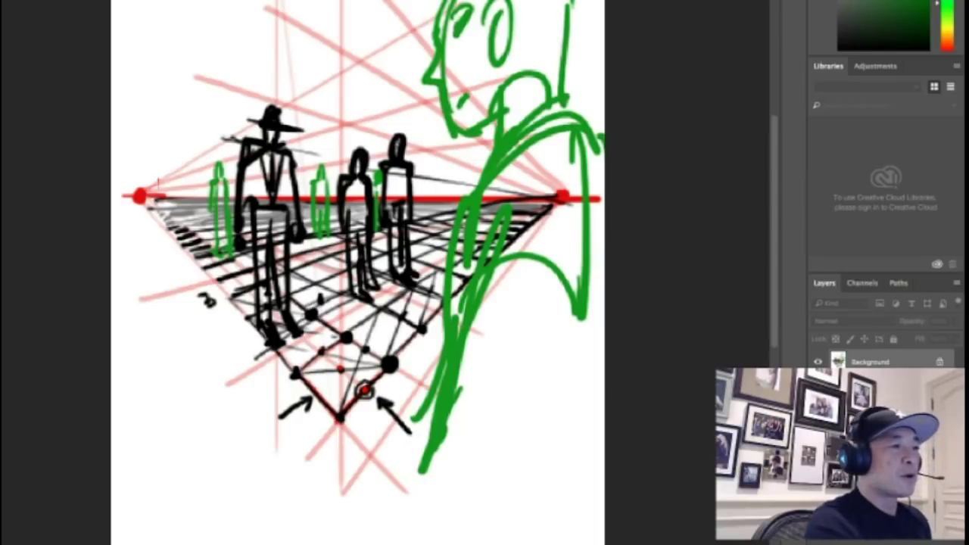
- Give the green foreground figure a wide-brimmed hat with a filled brim, and add detail to the ear and jaw
mouse_move(435, 43)
left_mouse_down()
mouse_move(352, 21)
mouse_move(530, 2)
left_mouse_up()
mouse_move(371, 16)
left_mouse_down()
mouse_move(460, 23)
mouse_move(496, 9)
mouse_move(595, 9)
mouse_move(557, 38)
left_mouse_up()
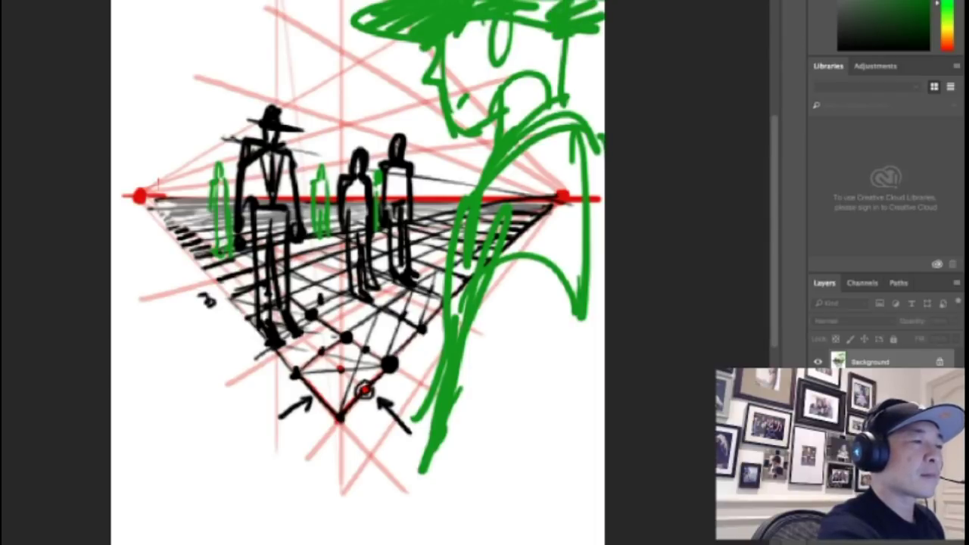
left_click_drag(453, 35, 460, 49)
left_click_drag(527, 28, 508, 58)
left_click_drag(512, 83, 505, 110)
- Complete the green foreground figure with the shoulder, sleeve folds, forearm, hand and lower back of the jacket
mouse_move(474, 253)
left_mouse_down()
mouse_move(500, 179)
mouse_move(569, 313)
left_mouse_up()
mouse_move(560, 182)
left_mouse_down()
mouse_move(415, 475)
mouse_move(486, 444)
left_mouse_up()
left_click_drag(551, 323, 476, 493)
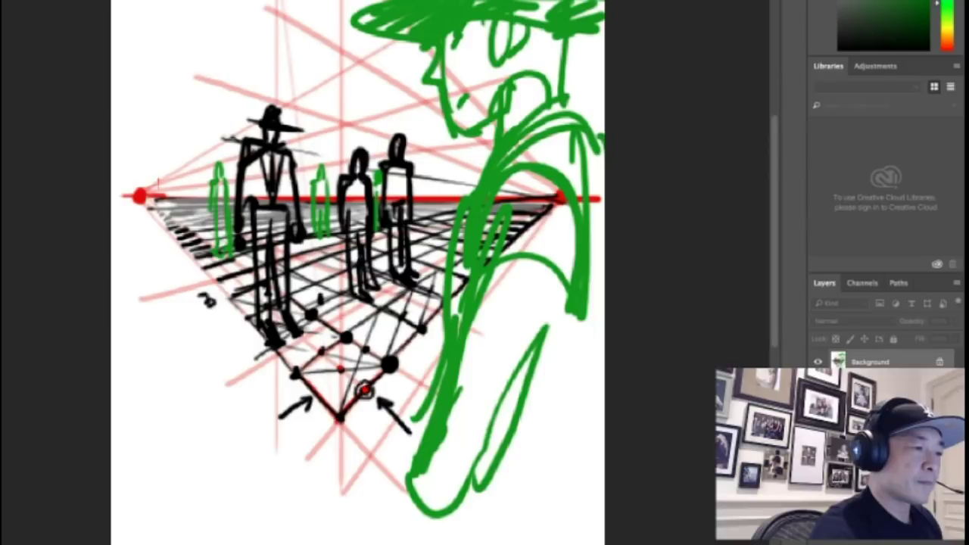
left_click_drag(467, 337, 568, 301)
left_click_drag(459, 371, 574, 312)
left_click_drag(455, 407, 526, 370)
left_click_drag(446, 432, 491, 401)
left_click_drag(585, 316, 555, 416)
left_click_drag(533, 412, 517, 431)
left_click_drag(589, 356, 527, 436)
mouse_move(418, 500)
left_mouse_down()
mouse_move(385, 469)
mouse_move(428, 505)
left_mouse_up()
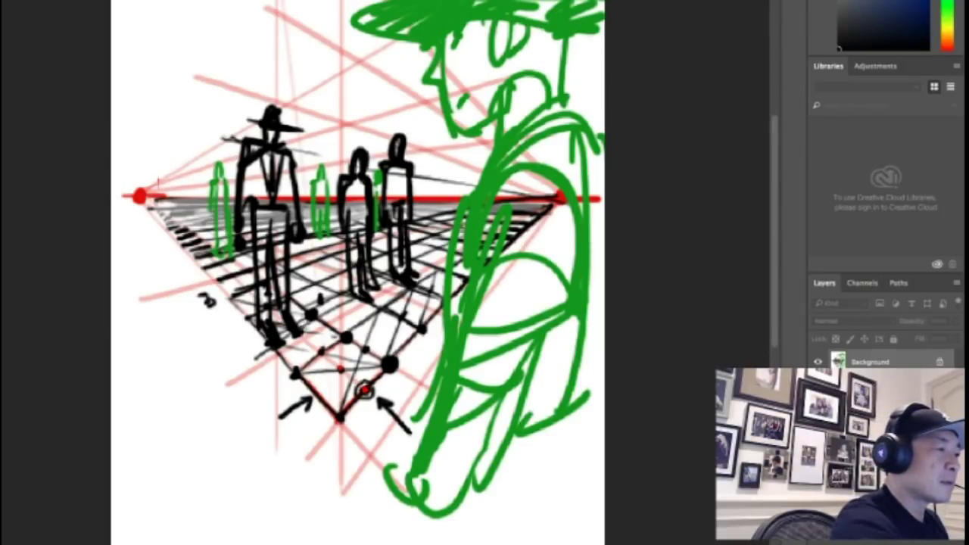
- Draw a blue doorway around the leftmost green figure, with a door frame and a ground line at its base
left_click_drag(204, 152, 207, 252)
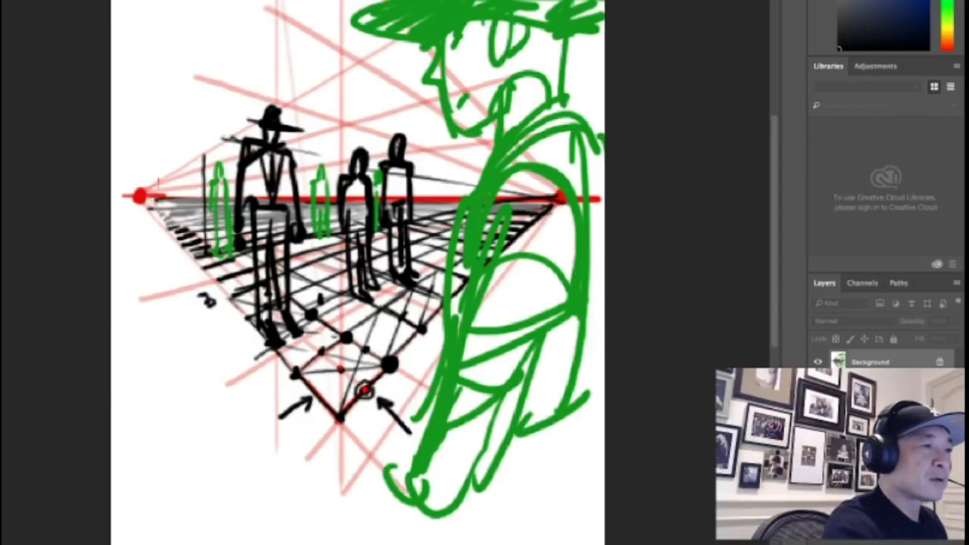
mouse_move(203, 147)
left_mouse_down()
mouse_move(204, 250)
mouse_move(217, 143)
mouse_move(236, 149)
mouse_move(233, 199)
left_mouse_up()
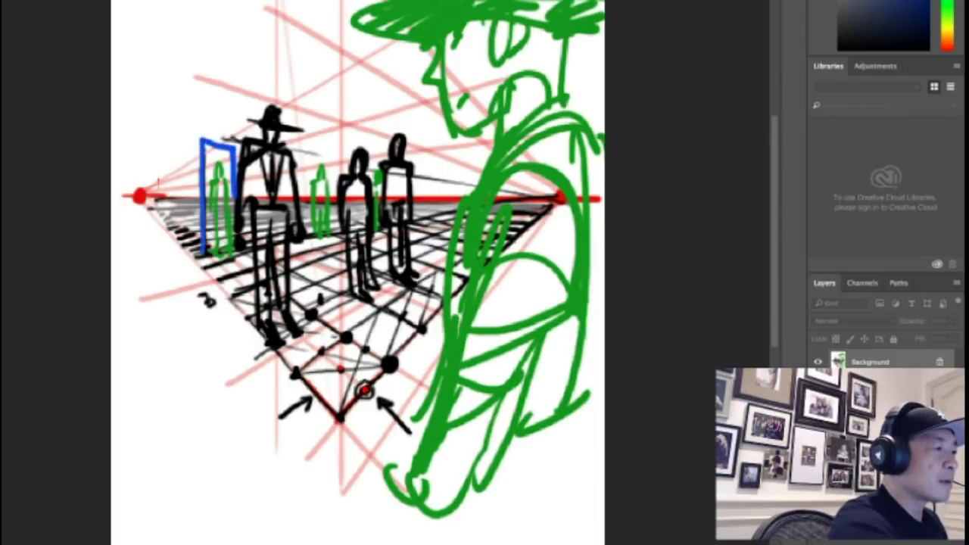
mouse_move(195, 137)
left_mouse_down()
mouse_move(197, 266)
mouse_move(233, 130)
left_mouse_up()
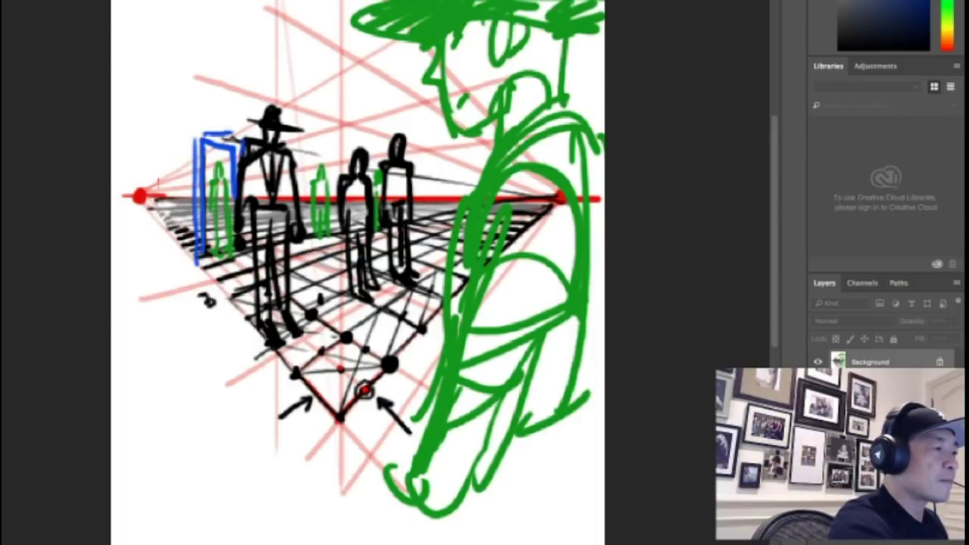
left_click_drag(152, 268, 196, 256)
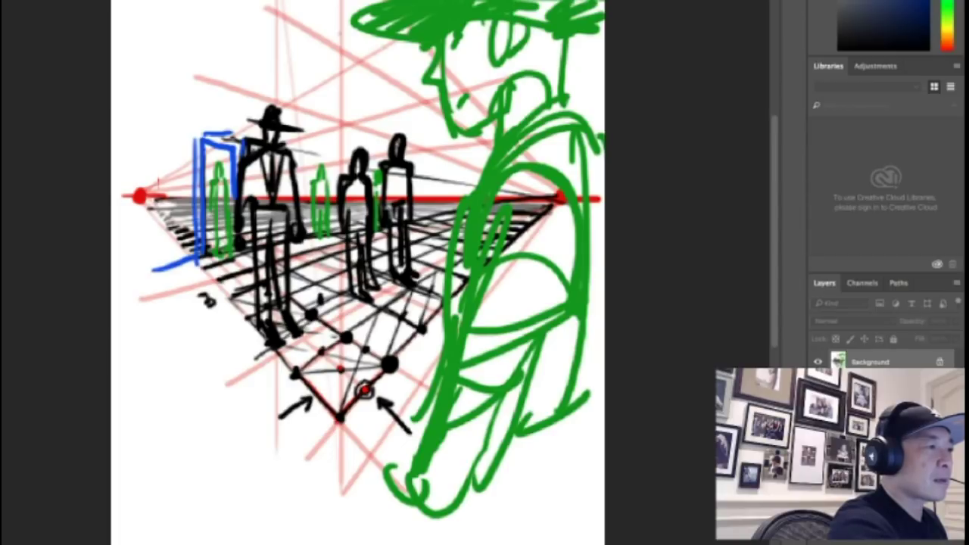
- Draw the blue building's far corner and roofline, and add three windows receding toward the right vanishing point
mouse_move(339, 32)
left_mouse_down()
mouse_move(340, 182)
mouse_move(340, 12)
mouse_move(290, 1)
left_mouse_up()
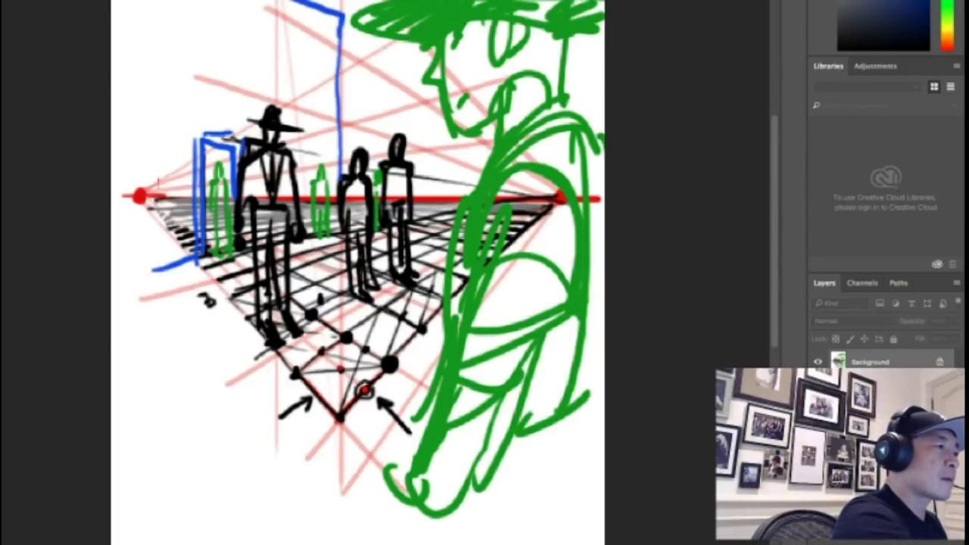
mouse_move(204, 24)
left_mouse_down()
mouse_move(208, 83)
mouse_move(232, 29)
mouse_move(206, 78)
left_mouse_up()
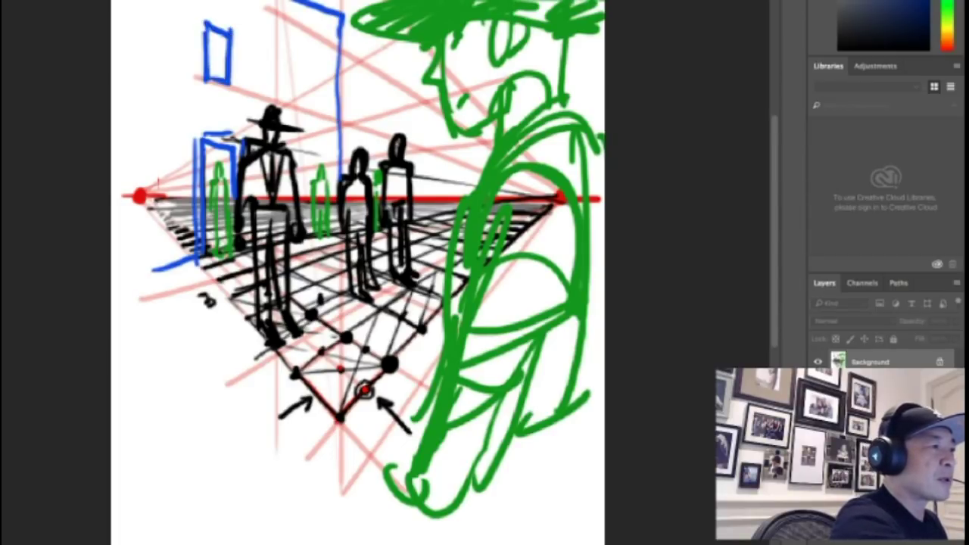
mouse_move(262, 39)
left_mouse_down()
mouse_move(282, 45)
mouse_move(265, 103)
left_mouse_up()
mouse_move(306, 60)
left_mouse_down()
mouse_move(309, 110)
mouse_move(324, 59)
left_mouse_up()
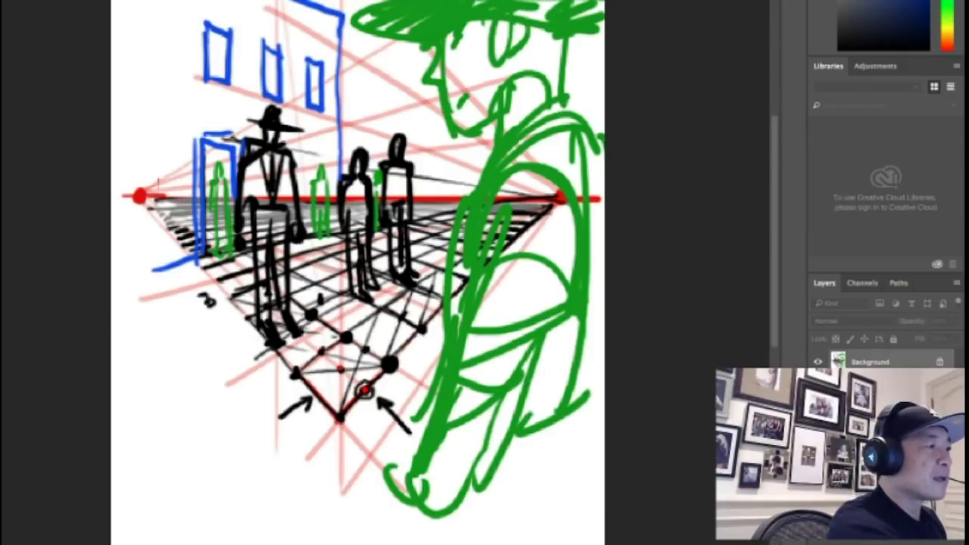
- Construct the window spacing with a diagonal through the first window's side midpoint and a vertical guide between the first two windows
left_click_drag(200, 79, 252, 44)
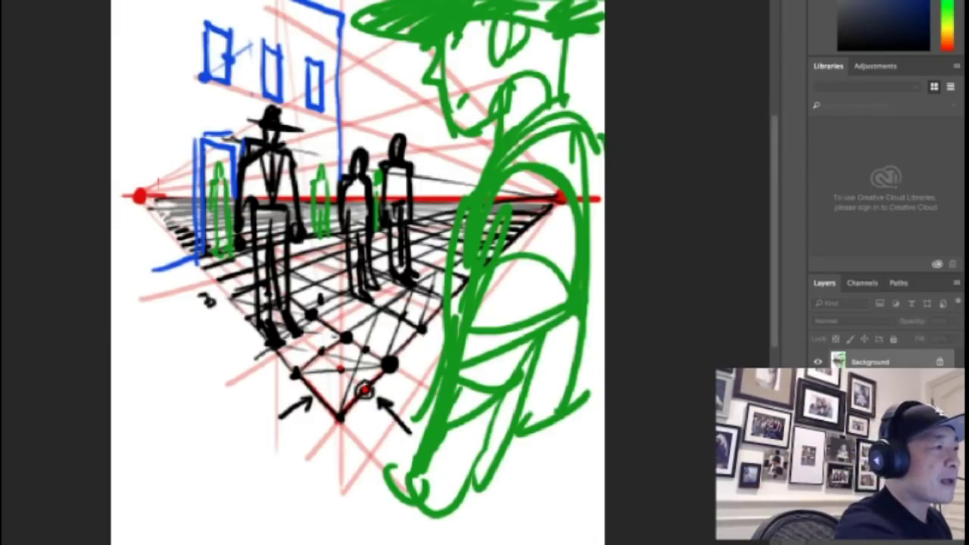
left_click_drag(245, 1, 245, 121)
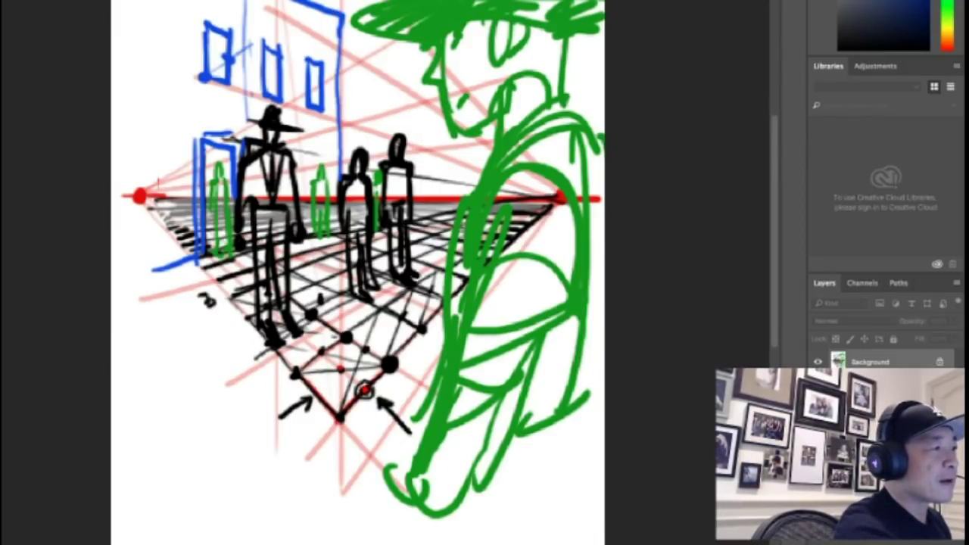
left_click(243, 65)
mouse_move(212, 75)
left_mouse_down()
mouse_move(268, 50)
mouse_move(267, 91)
left_mouse_up()
- Reinforce the window frames and carry the spacing construction lines across to the third window
left_click_drag(281, 45, 280, 102)
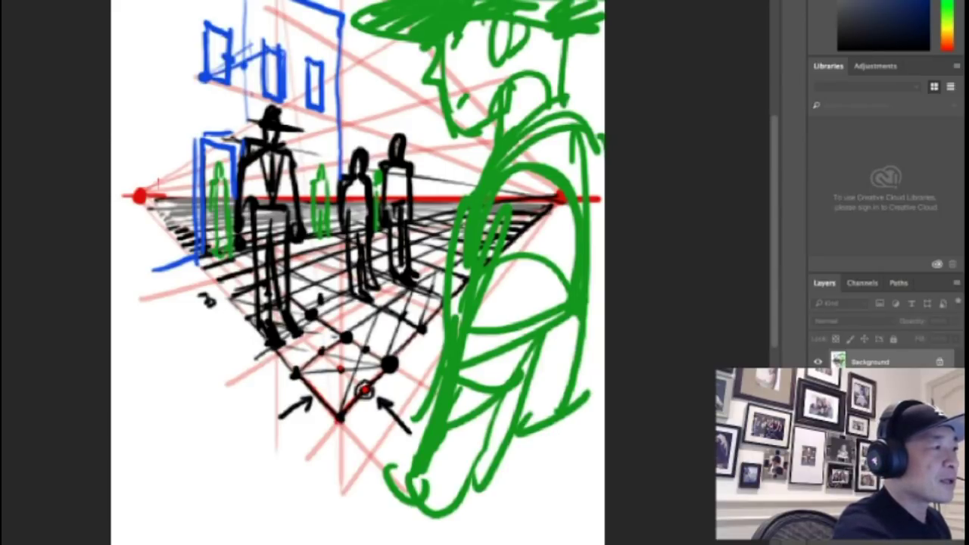
left_click_drag(262, 47, 262, 94)
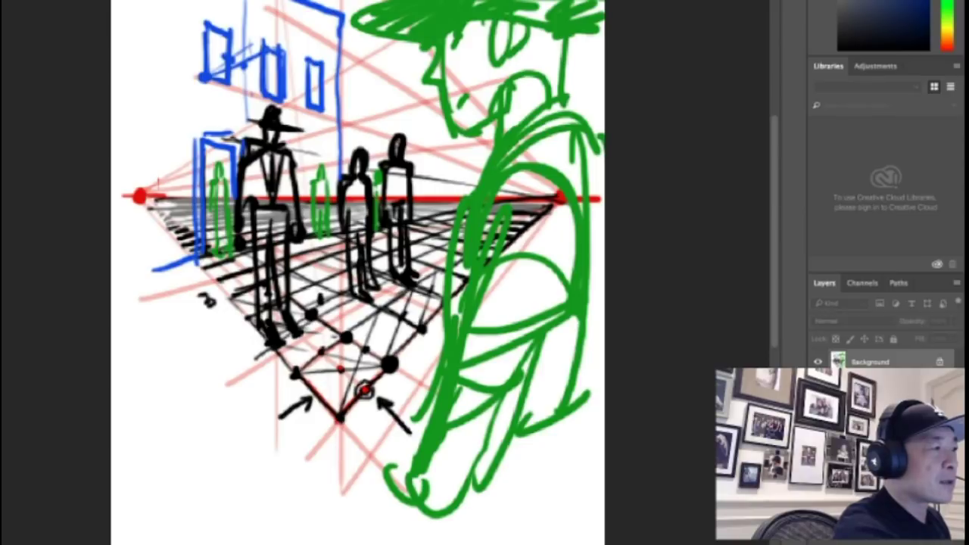
mouse_move(216, 34)
left_mouse_down()
mouse_move(216, 77)
mouse_move(233, 57)
left_mouse_up()
left_click_drag(266, 54, 275, 96)
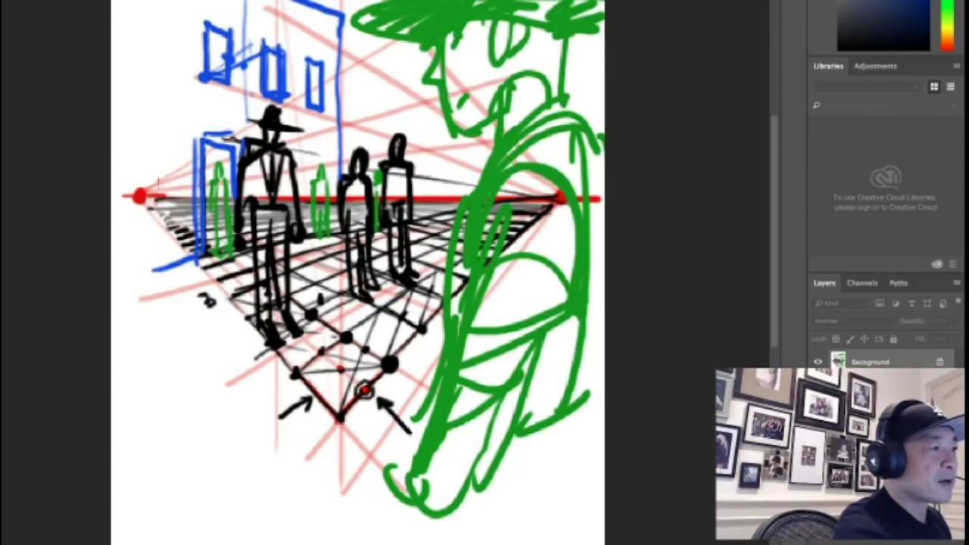
mouse_move(324, 63)
left_mouse_down()
mouse_move(309, 66)
mouse_move(324, 103)
left_mouse_up()
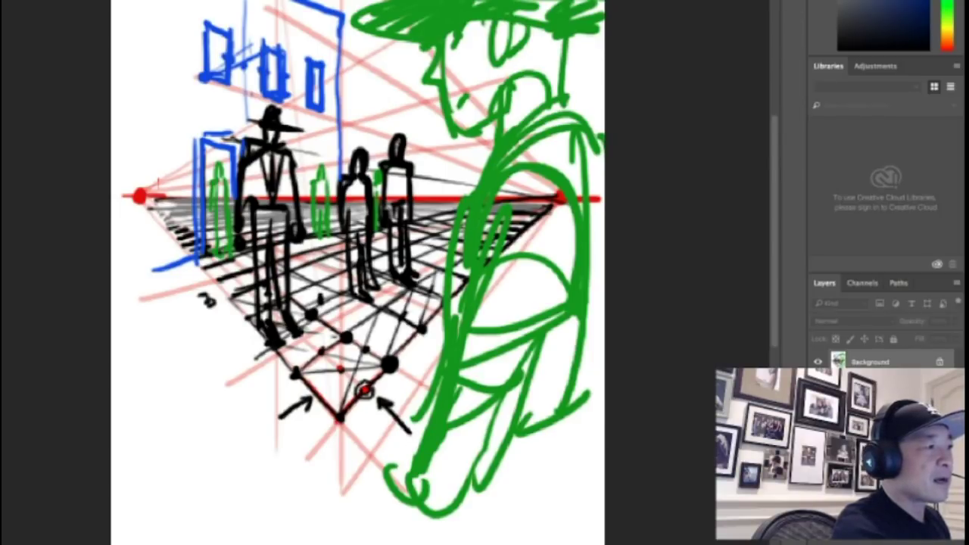
left_click_drag(230, 76, 305, 64)
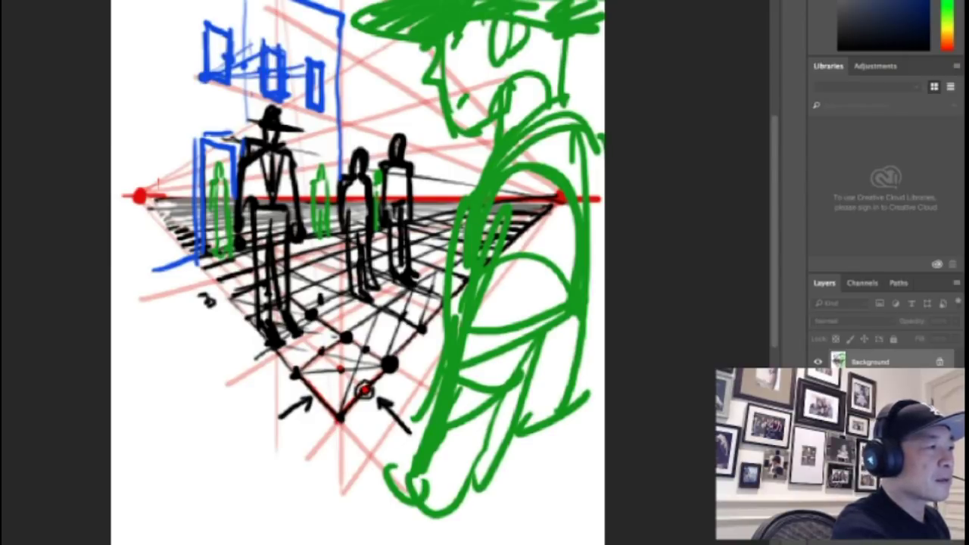
- Draw the near edge of the building's upper wall and fill its top with blue siding lines converging toward the right
left_click_drag(162, 8, 159, 68)
left_click_drag(145, 3, 159, 10)
left_click_drag(159, 67, 147, 68)
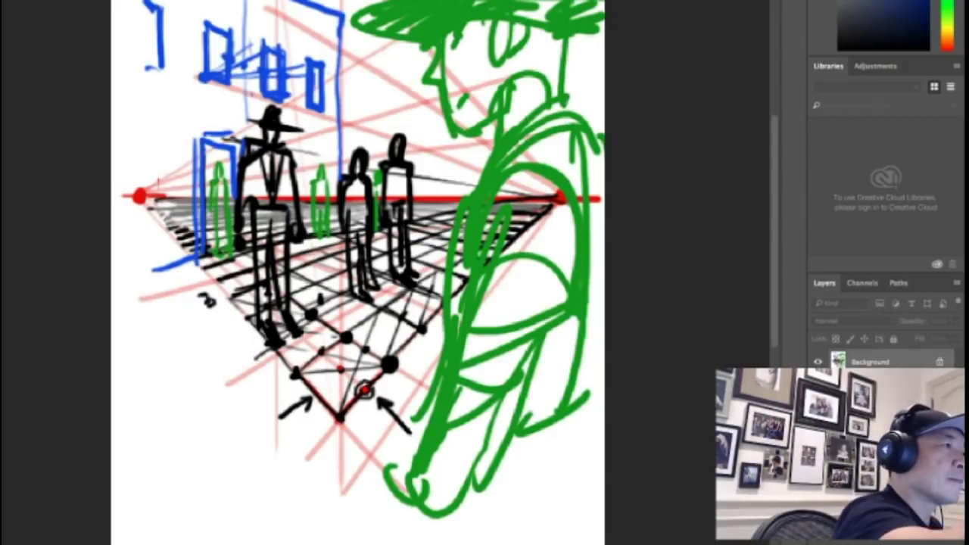
left_click_drag(254, 1, 340, 31)
left_click_drag(225, 1, 341, 45)
left_click_drag(181, 1, 341, 56)
left_click_drag(153, 3, 340, 64)
- Add blue siding lines between the windows, beside the doorway and along the far lower wall
left_click_drag(231, 53, 262, 64)
left_click_drag(282, 73, 340, 91)
mouse_move(162, 28)
left_mouse_down()
mouse_move(204, 41)
mouse_move(204, 67)
left_mouse_up()
left_click_drag(168, 162, 198, 162)
left_click_drag(165, 212, 199, 214)
mouse_move(292, 158)
left_mouse_down()
mouse_move(315, 156)
mouse_move(314, 188)
left_mouse_up()
left_click_drag(298, 212, 312, 217)
mouse_move(324, 161)
left_mouse_down()
mouse_move(337, 165)
mouse_move(336, 141)
left_mouse_up()
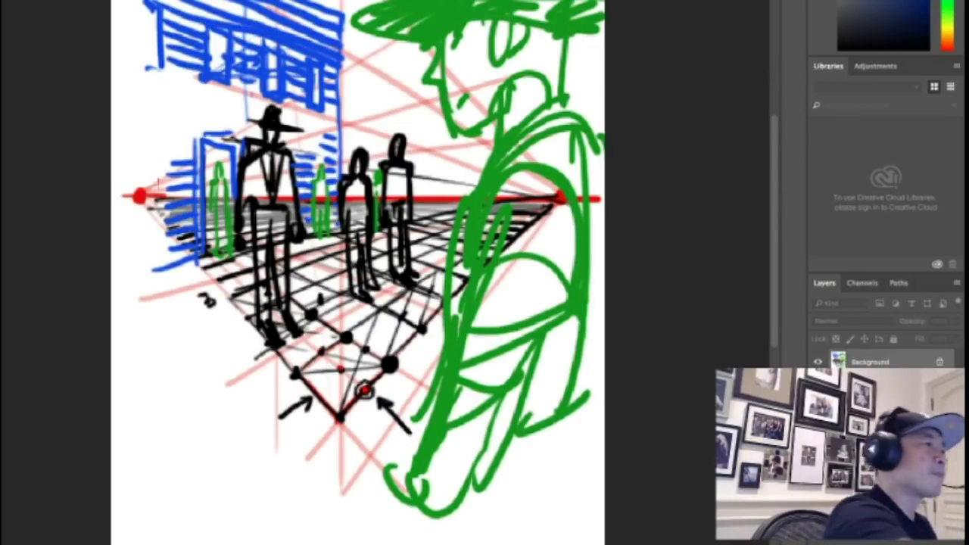
- Fill the wall between the windows and the doorway with blue vertical strokes and solid shading behind the hatted figure
left_click_drag(170, 64, 173, 163)
mouse_move(187, 65)
left_mouse_down()
mouse_move(186, 163)
mouse_move(194, 154)
left_mouse_up()
left_click_drag(214, 81, 240, 141)
left_click_drag(254, 76, 257, 139)
left_click_drag(288, 99, 310, 151)
left_click_drag(310, 102, 337, 159)
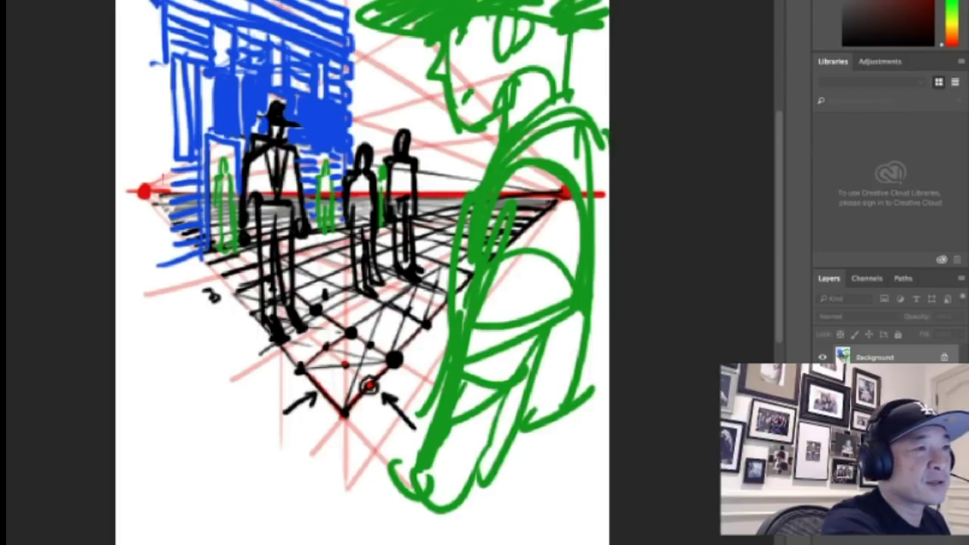
- Draw a red vertical line through the right vanishing point, and sketch a small black house front with a door and two windows
left_click_drag(566, 4, 566, 462)
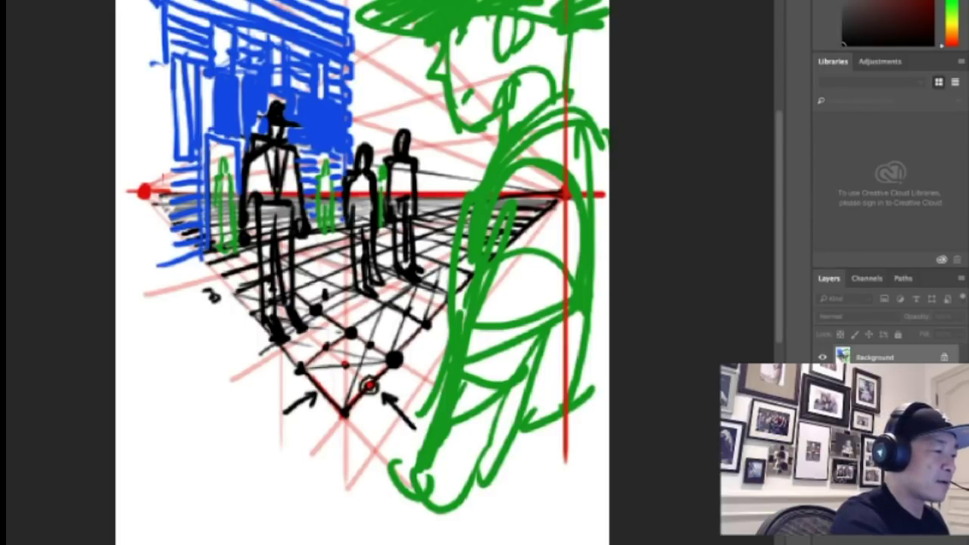
mouse_move(148, 425)
left_mouse_down()
mouse_move(151, 473)
mouse_move(240, 477)
left_mouse_up()
left_click_drag(182, 480, 201, 479)
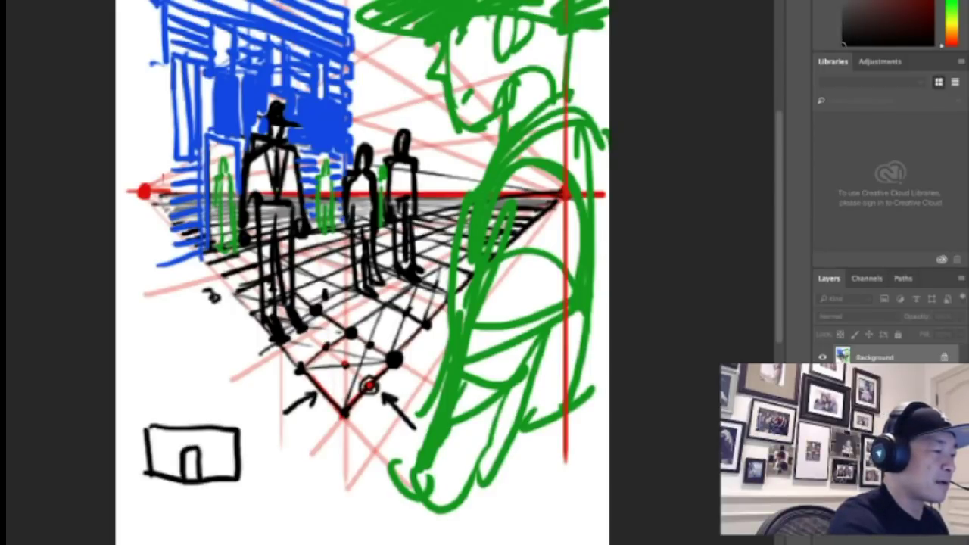
mouse_move(167, 445)
left_mouse_down()
mouse_move(162, 464)
mouse_move(169, 462)
left_mouse_up()
mouse_move(220, 442)
left_mouse_down()
mouse_move(214, 463)
mouse_move(226, 463)
left_mouse_up()
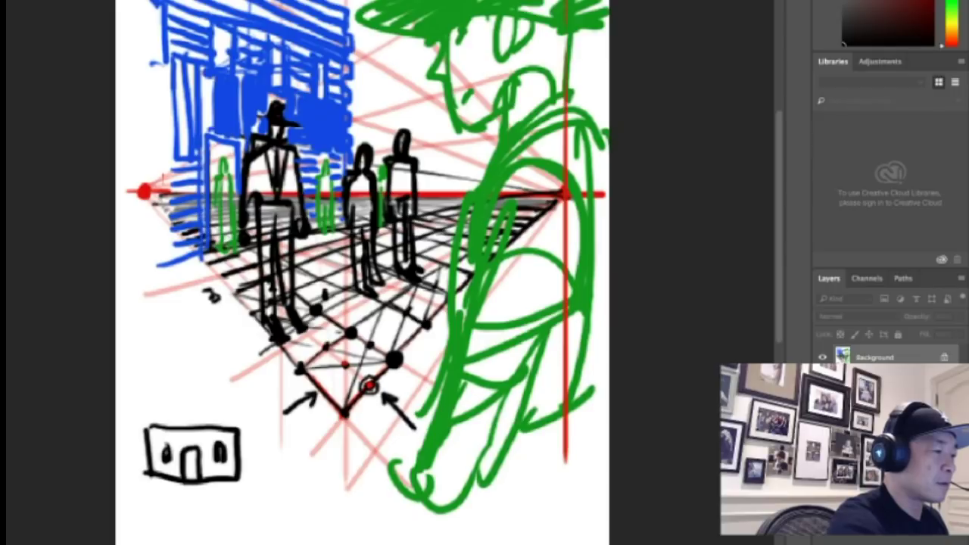
- Add a gabled roof and a vertical centre line through its peak to the small house, and mark a dot above the blue building
mouse_move(143, 426)
left_mouse_down()
mouse_move(203, 394)
mouse_move(240, 432)
left_mouse_up()
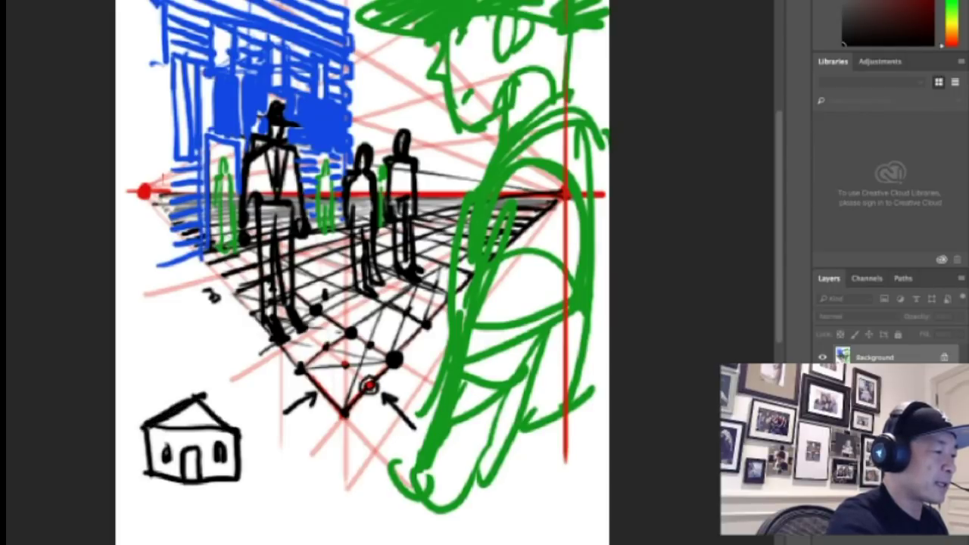
mouse_move(145, 421)
left_mouse_down()
mouse_move(195, 395)
mouse_move(232, 426)
left_mouse_up()
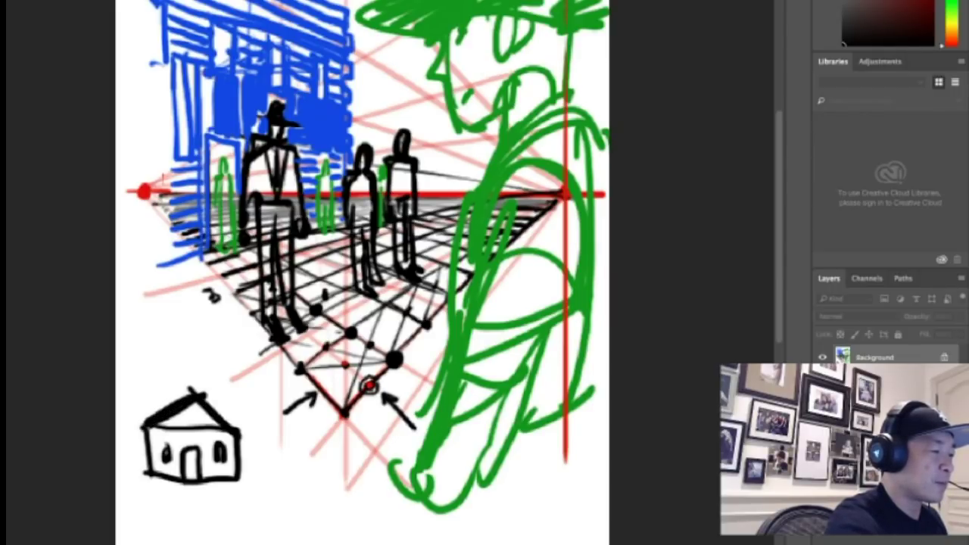
left_click_drag(192, 388, 191, 465)
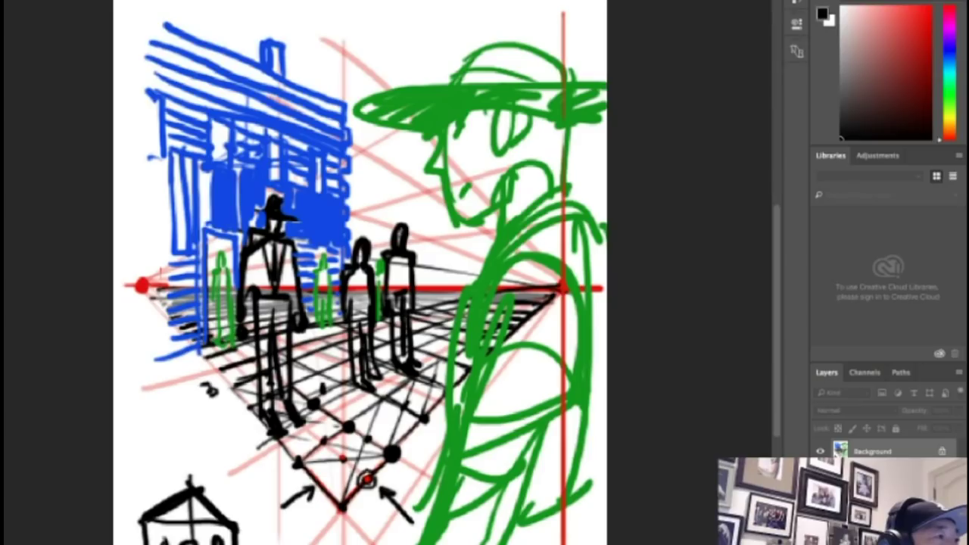
left_click(217, 7)
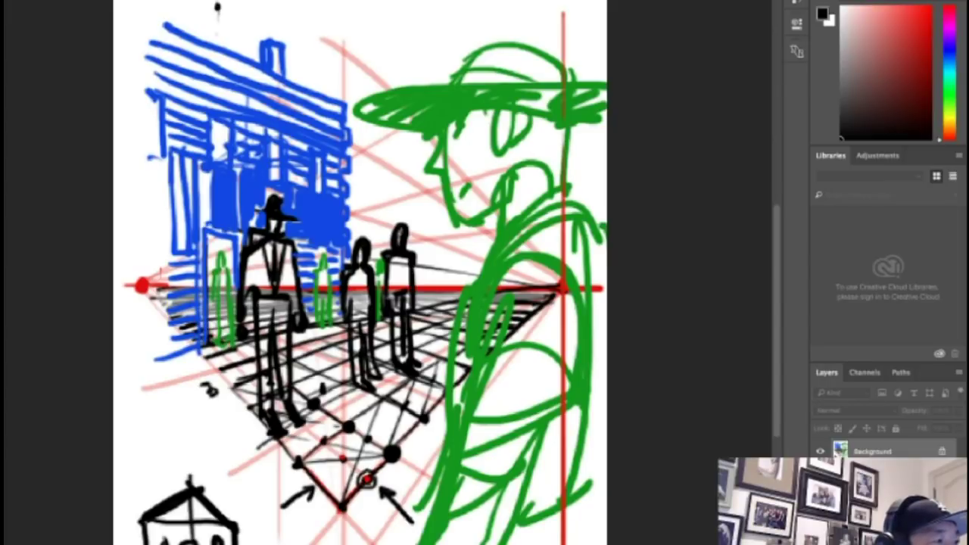
- Draw a black vertical line down from the dot above the blue building, and outline the sloped gable and ridge of its roof
left_click_drag(217, 37, 215, 174)
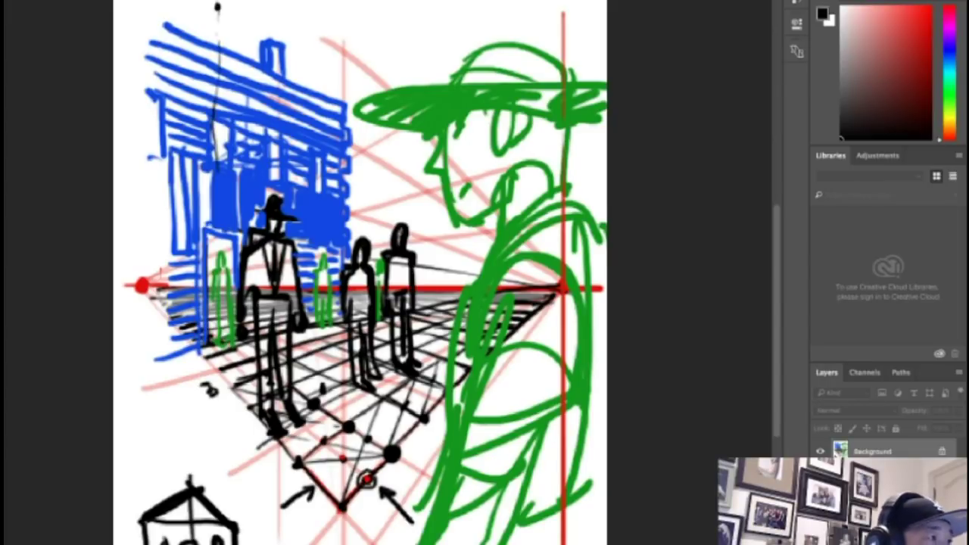
key("ctrl+z")
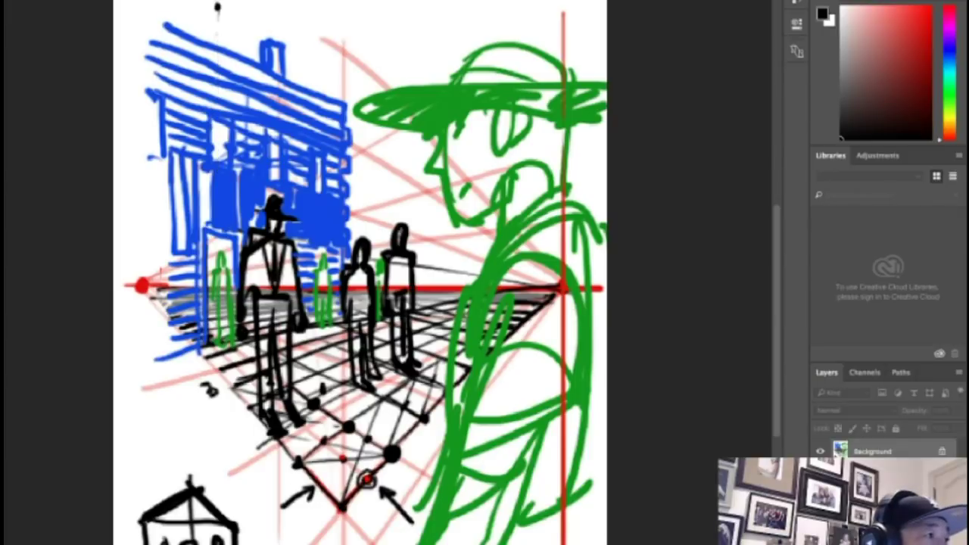
left_click_drag(217, 9, 217, 339)
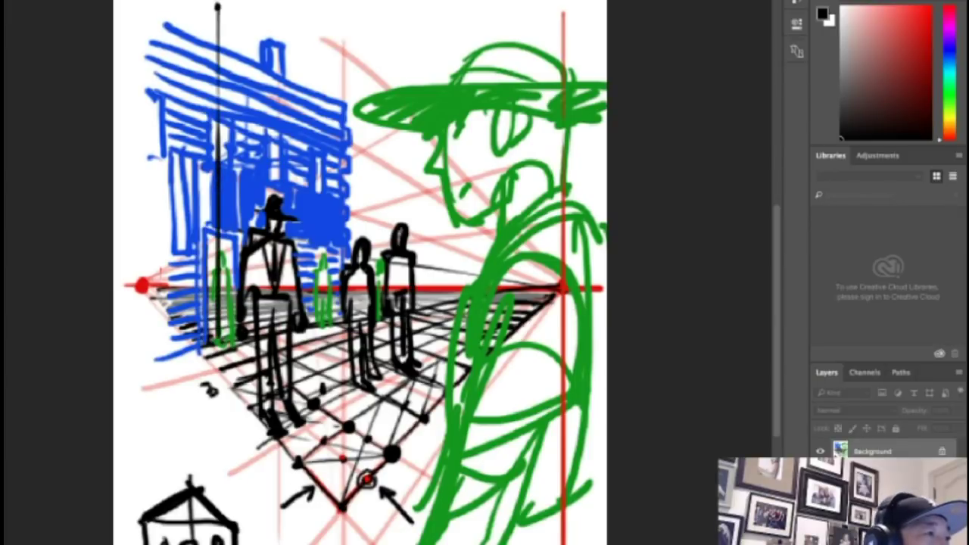
left_click(343, 104)
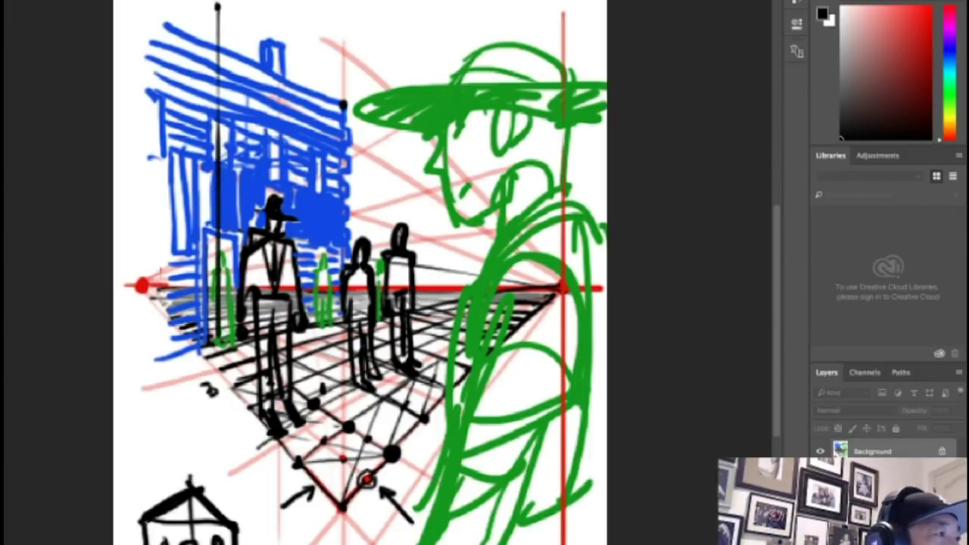
left_click_drag(218, 6, 343, 104)
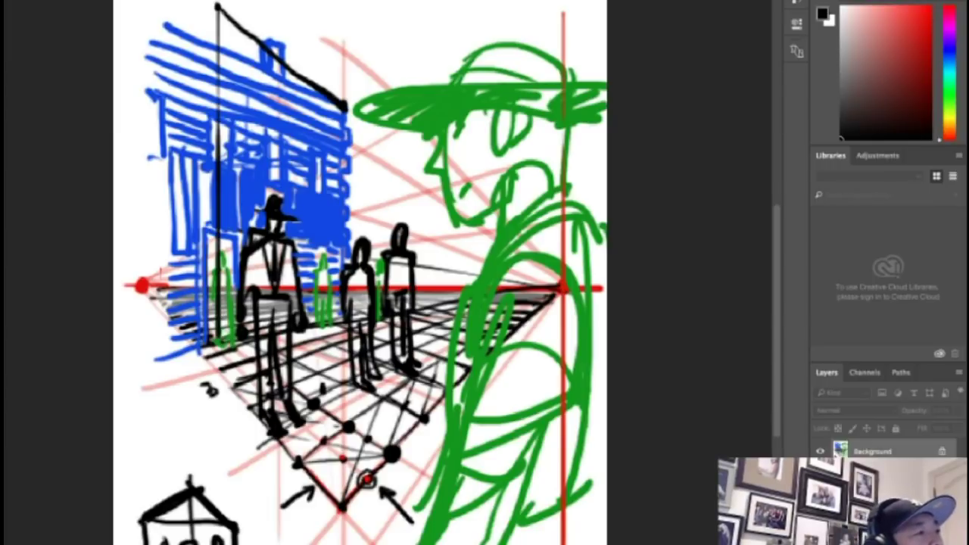
left_click_drag(217, 6, 114, 10)
left_click_drag(120, 10, 320, 93)
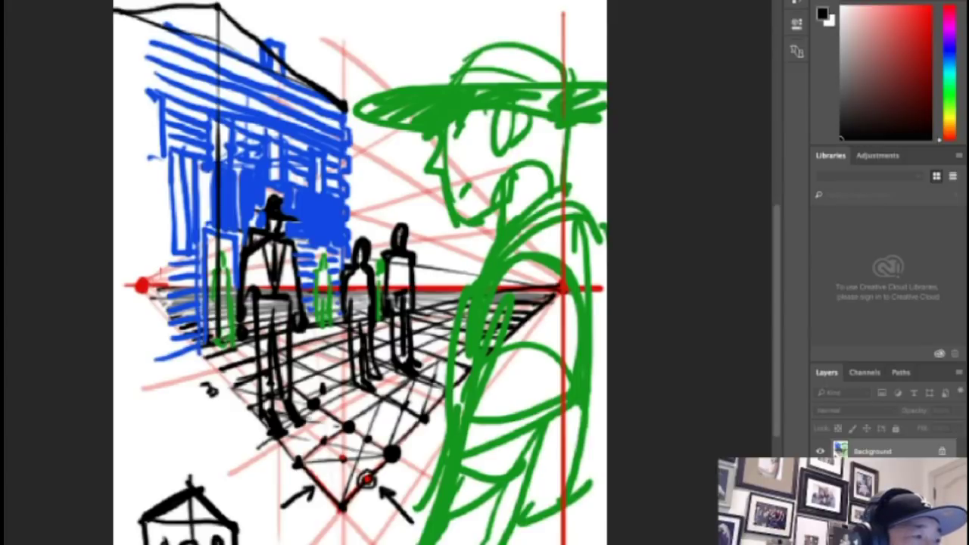
left_click_drag(120, 11, 212, 7)
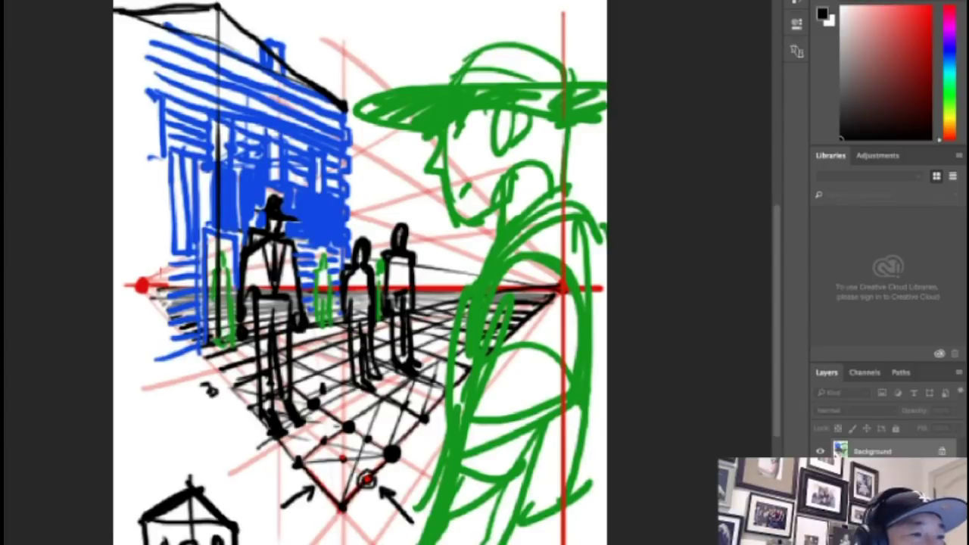
- Mark a red vanishing point high on the red vertical line, and sketch a small blue building behind the figures with its roofline aimed there
left_click(596, 288, "alt")
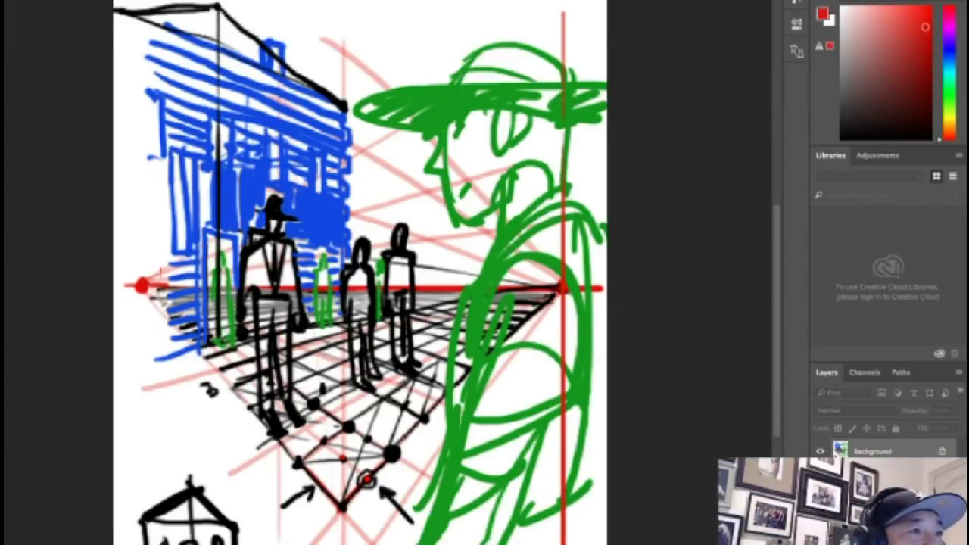
left_click_drag(562, 32, 562, 29)
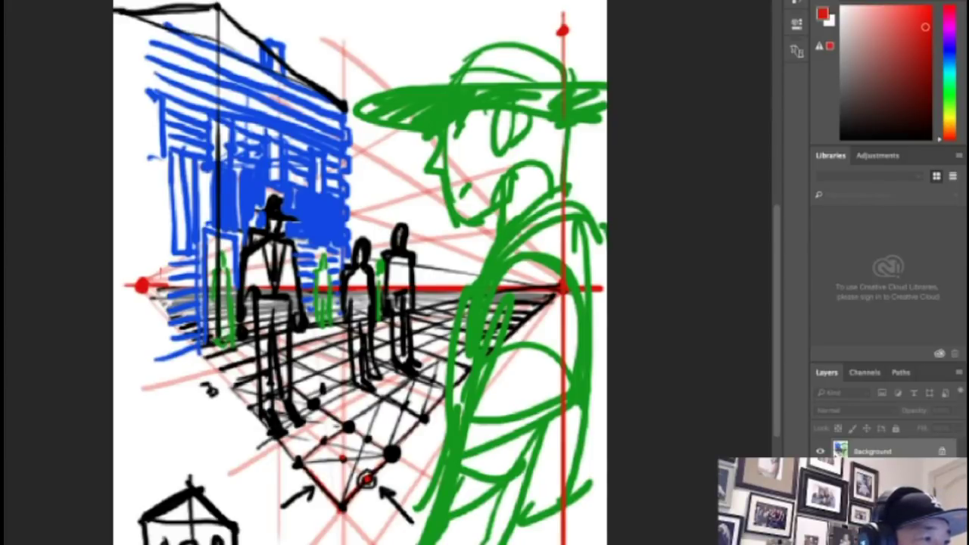
left_click(333, 212, "alt")
mouse_move(378, 208)
left_mouse_down()
mouse_move(380, 259)
mouse_move(379, 196)
left_mouse_up()
mouse_move(560, 32)
left_mouse_down()
mouse_move(389, 190)
mouse_move(401, 178)
mouse_move(400, 230)
left_mouse_up()
mouse_move(382, 196)
left_mouse_down()
mouse_move(393, 198)
mouse_move(382, 250)
left_mouse_up()
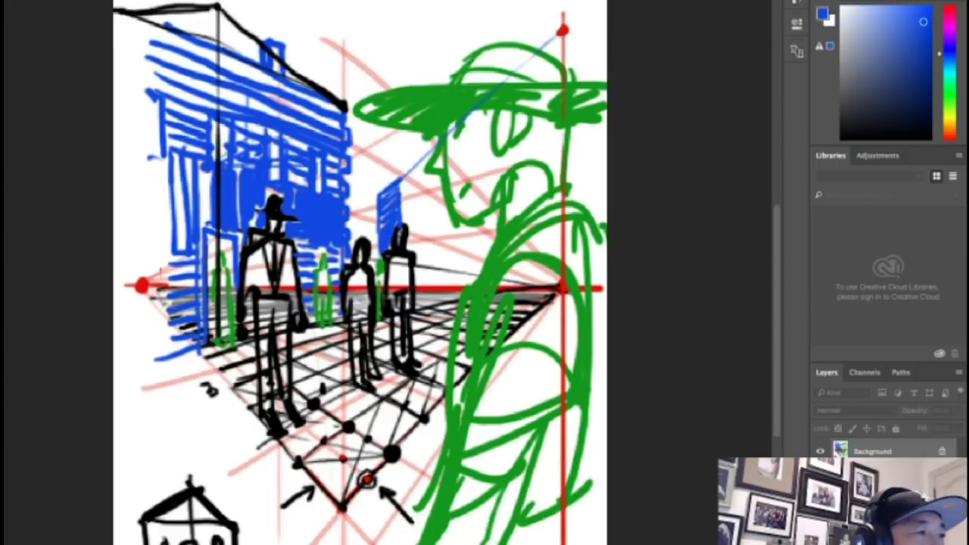
left_click_drag(396, 178, 367, 194)
mouse_move(380, 192)
left_mouse_down()
mouse_move(362, 200)
mouse_move(368, 257)
left_mouse_up()
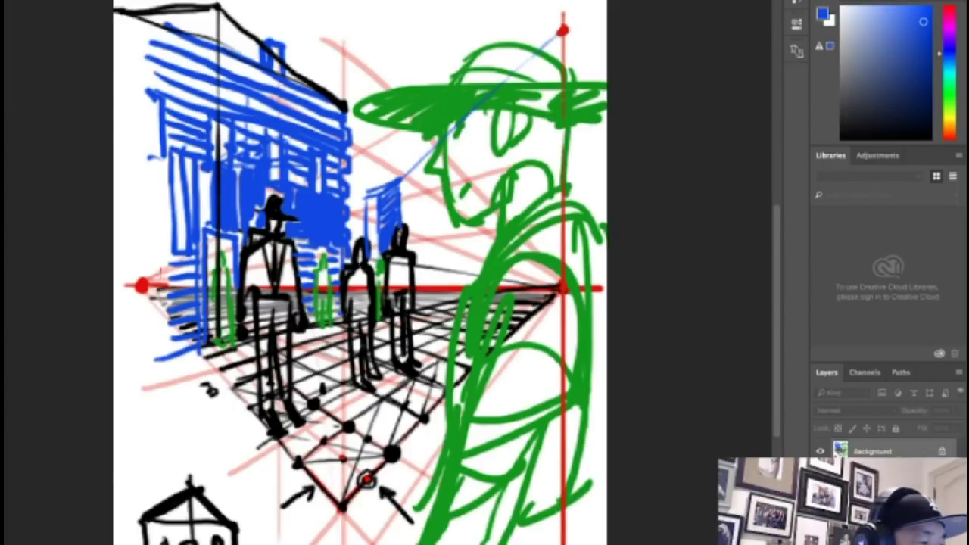
- Begin a small blue house beside the black house, and draw a second blue line from the distant roof towards the upper vanishing point
mouse_move(262, 524)
left_mouse_down()
mouse_move(258, 544)
mouse_move(274, 517)
mouse_move(271, 544)
left_mouse_up()
left_click_drag(257, 529, 255, 544)
mouse_move(277, 507)
left_mouse_down()
mouse_move(274, 543)
mouse_move(276, 508)
left_mouse_up()
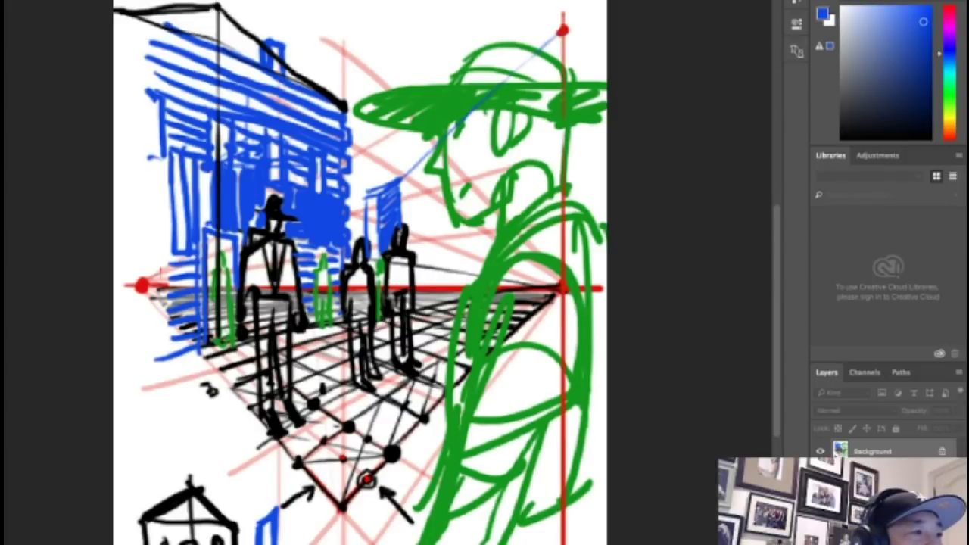
left_click_drag(378, 195, 536, 47)
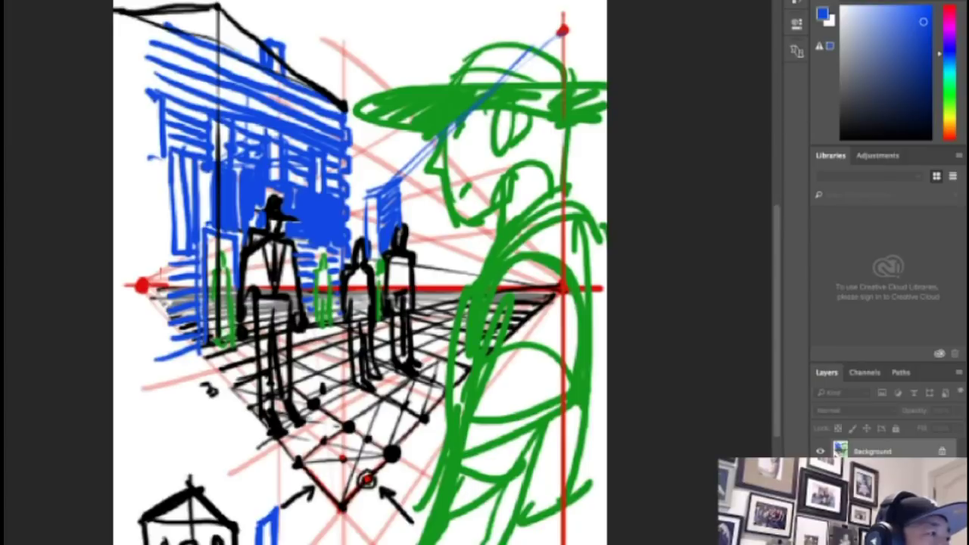
- Draw a blue vertical above the left vanishing point, add the distant building's descending roof slope, and fill its side wall in blue
left_click_drag(141, 31, 143, 279)
left_click_drag(143, 70, 509, 232)
mouse_move(383, 189)
left_mouse_down()
mouse_move(437, 206)
mouse_move(433, 286)
left_mouse_up()
mouse_move(406, 190)
left_mouse_down()
mouse_move(401, 199)
mouse_move(420, 218)
mouse_move(419, 257)
left_mouse_up()
left_click_drag(425, 219, 427, 286)
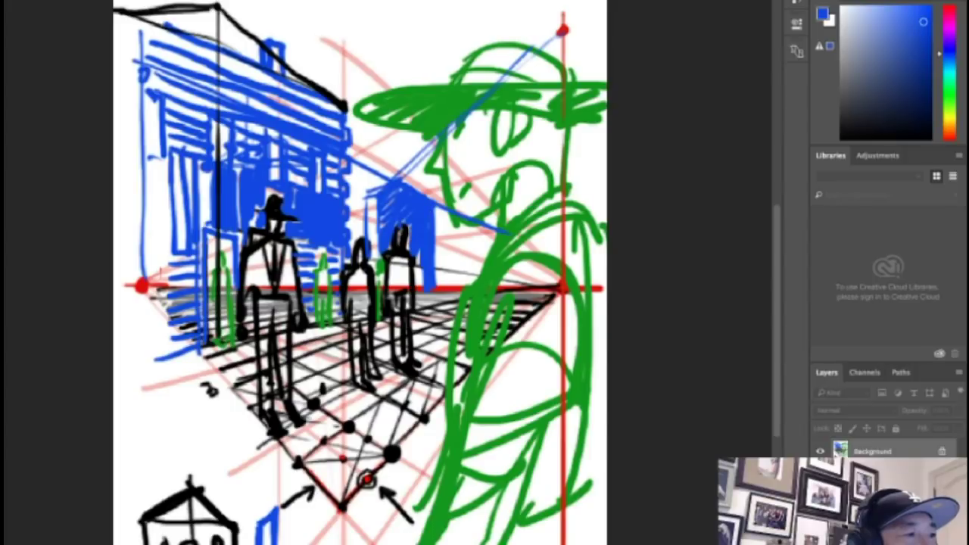
left_click_drag(418, 249, 420, 286)
left_click_drag(409, 229, 410, 246)
- Complete the gabled roof of the small blue house beside the black house
left_click_drag(274, 503, 311, 544)
left_click_drag(274, 506, 251, 530)
mouse_move(282, 508)
left_mouse_down()
mouse_move(318, 533)
mouse_move(315, 544)
left_mouse_up()
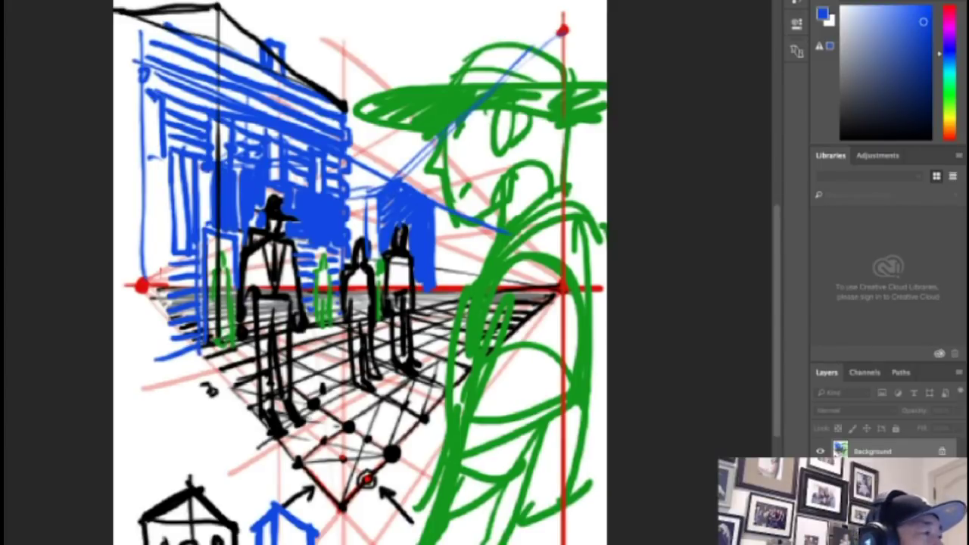
- Trace the roof slopes in red, mark a matching upper vanishing point above the left one, and join both with a red line and double-headed arrow
left_click(367, 479, "alt")
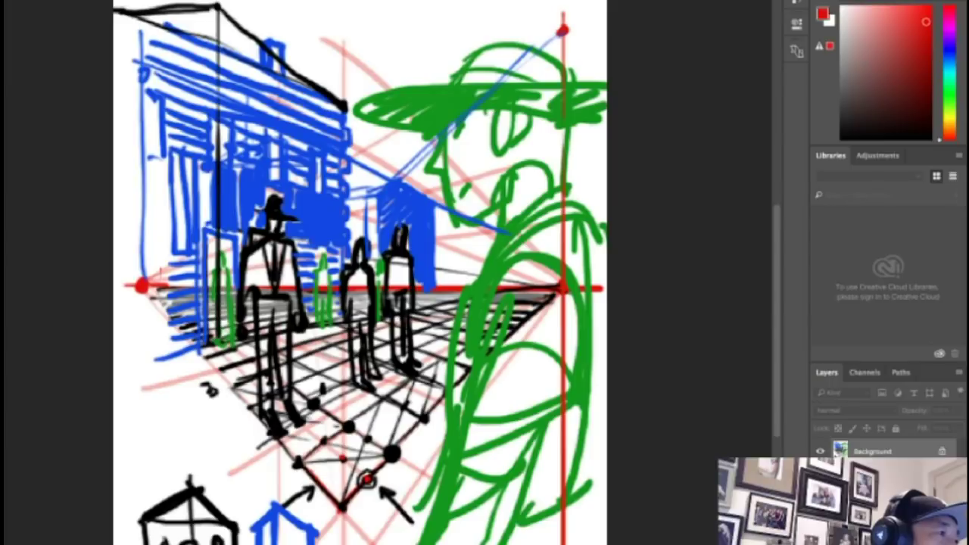
left_click_drag(138, 21, 244, 98)
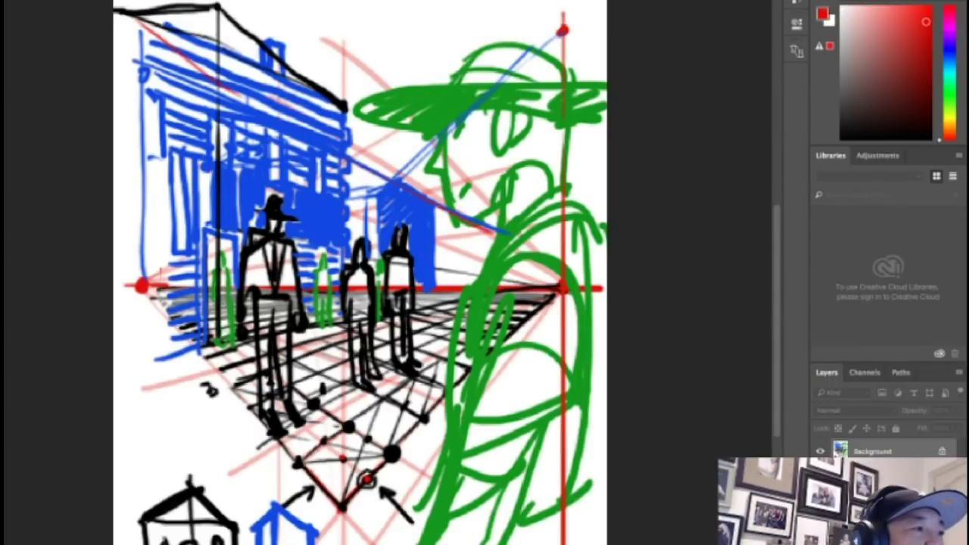
left_click_drag(374, 200, 563, 30)
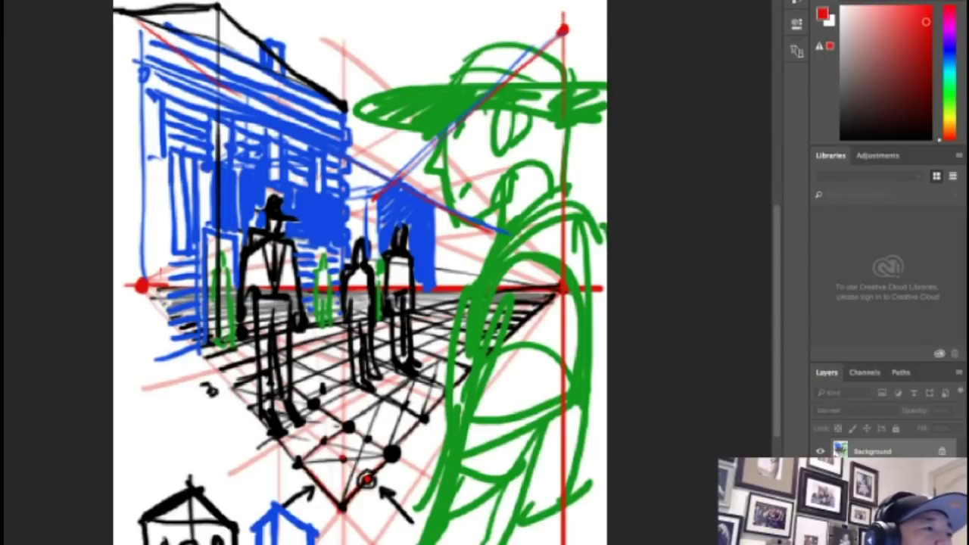
left_click(144, 32)
left_click_drag(168, 24, 554, 41)
left_click_drag(398, 17, 397, 33)
left_click_drag(384, 26, 459, 26)
mouse_move(450, 16)
left_mouse_down()
mouse_move(448, 35)
mouse_move(554, 40)
left_mouse_up()
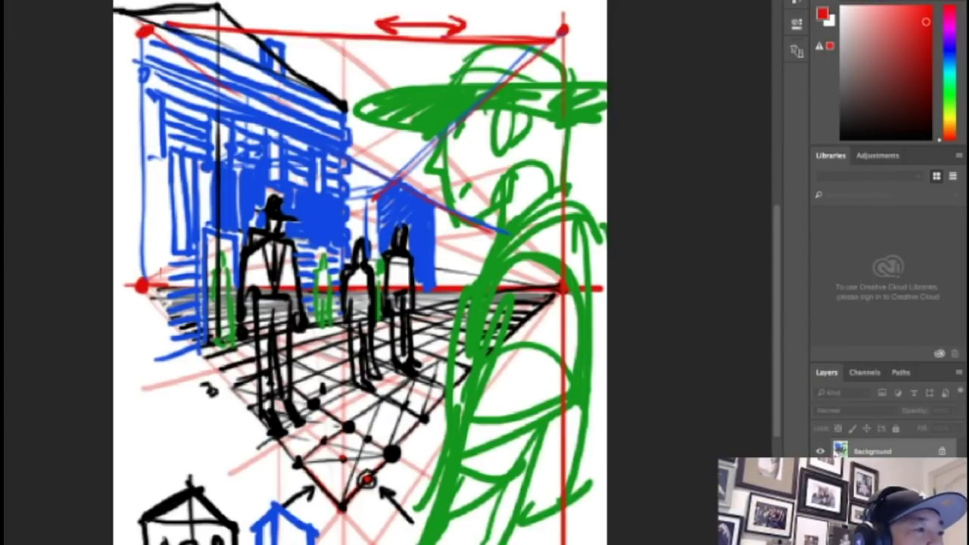
- Mark red dots on the distant roof's eave corners, and draw the eave line and guides to the right vanishing point in red
left_click(374, 200)
left_click(439, 206)
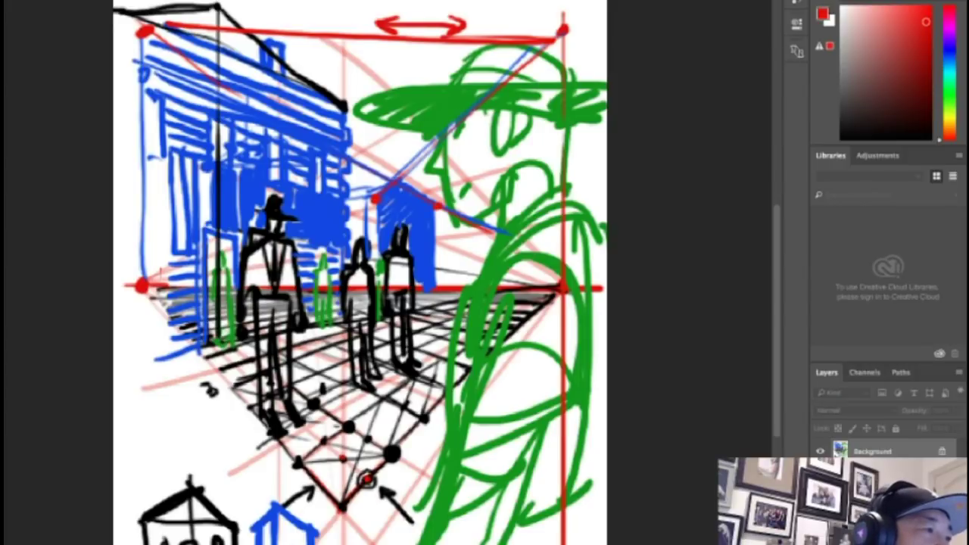
left_click_drag(437, 210, 559, 283)
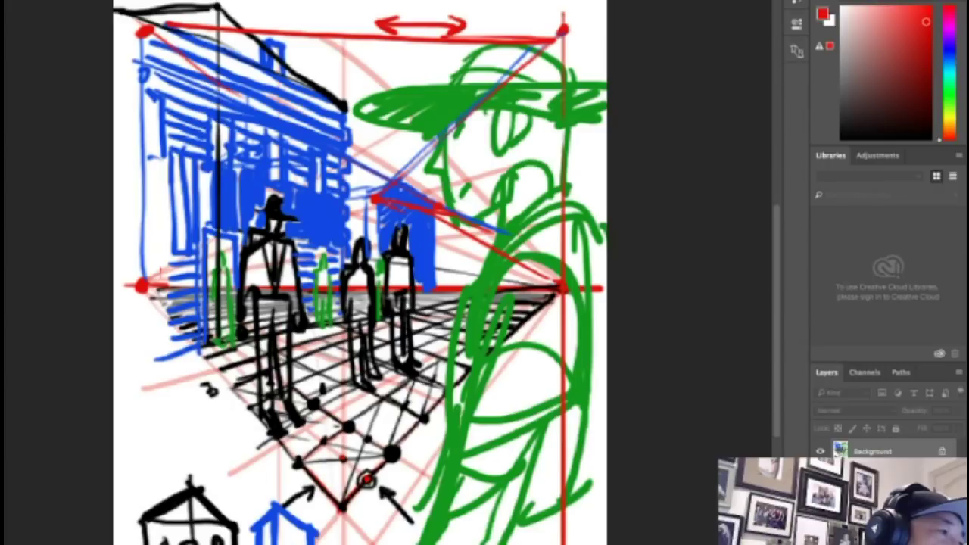
- Lighten the sloping side of the distant building's roof
left_click_drag(404, 182, 448, 201)
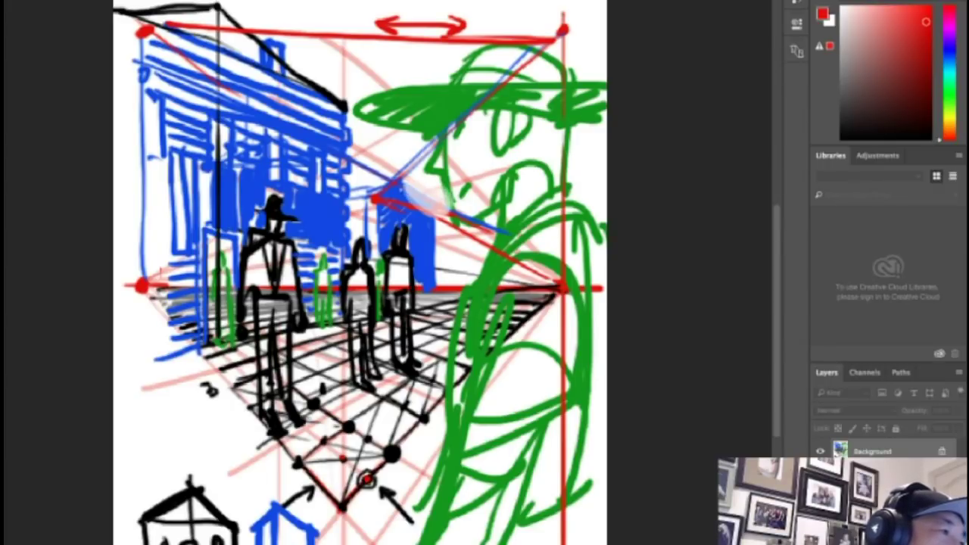
left_click(913, 55)
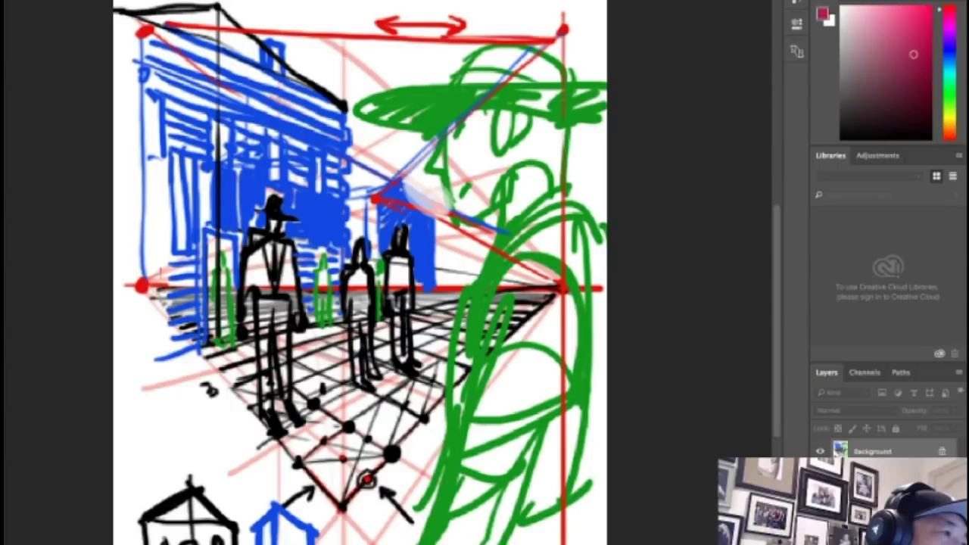
mouse_move(404, 189)
left_mouse_down()
mouse_move(442, 215)
mouse_move(415, 203)
mouse_move(424, 209)
left_mouse_up()
left_click(401, 206, "alt")
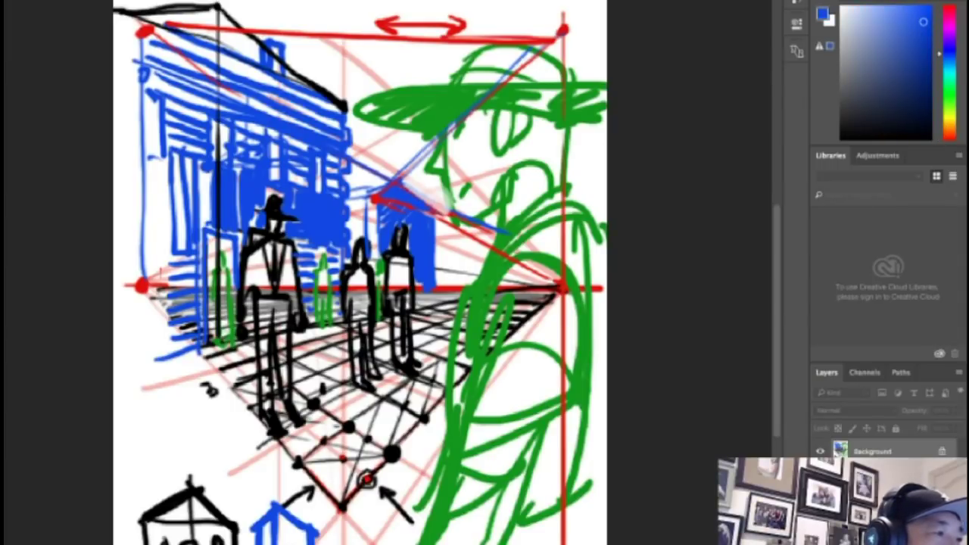
- Add rows of black windows to the distant blue building, and sketch a small black chimney beside its roof
key("d")
mouse_move(386, 218)
left_mouse_down()
mouse_move(425, 235)
mouse_move(426, 269)
left_mouse_up()
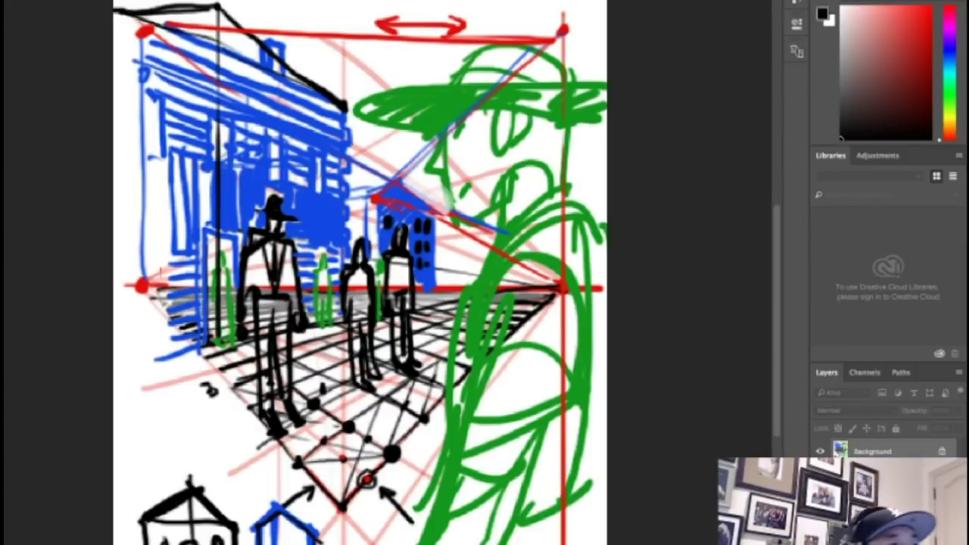
mouse_move(347, 189)
left_mouse_down()
mouse_move(383, 188)
mouse_move(365, 174)
left_mouse_up()
left_click_drag(363, 178, 376, 186)
- Add a row of upright posts along both roof slopes of the small black house, with a parallel gable line across their tops
mouse_move(160, 480)
left_mouse_down()
mouse_move(162, 504)
mouse_move(172, 476)
mouse_move(170, 500)
mouse_move(181, 488)
mouse_move(188, 453)
mouse_move(202, 459)
mouse_move(200, 489)
left_mouse_up()
left_click_drag(150, 512, 150, 494)
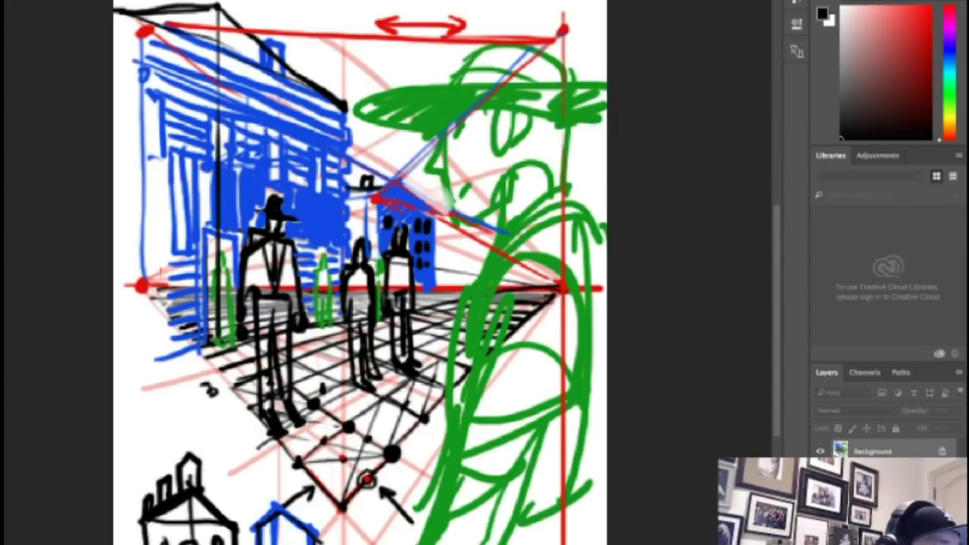
mouse_move(211, 473)
left_mouse_down()
mouse_move(209, 504)
mouse_move(220, 471)
mouse_move(218, 512)
mouse_move(227, 488)
mouse_move(233, 522)
left_mouse_up()
left_click_drag(226, 487, 234, 520)
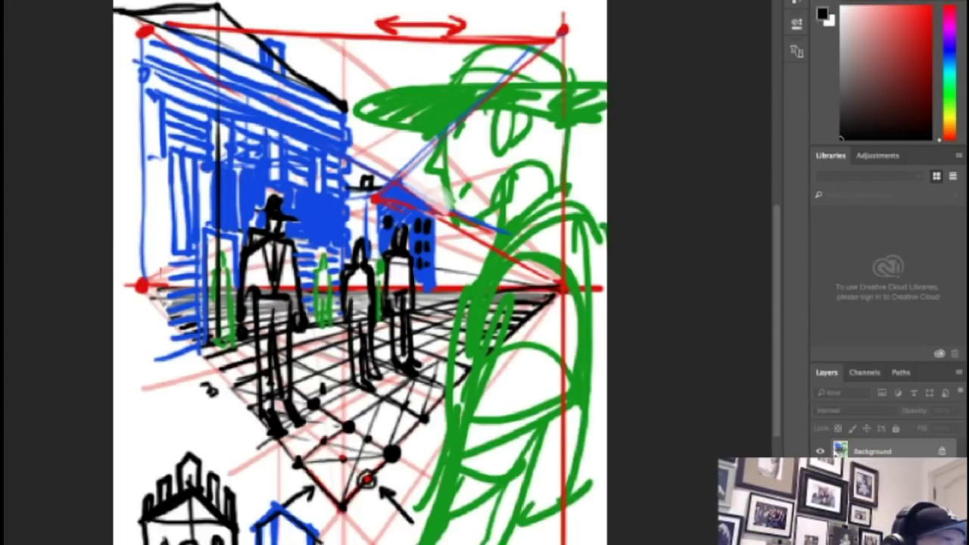
mouse_move(205, 443)
left_mouse_down()
mouse_move(183, 466)
mouse_move(205, 473)
mouse_move(153, 484)
left_mouse_up()
left_click_drag(156, 482, 137, 500)
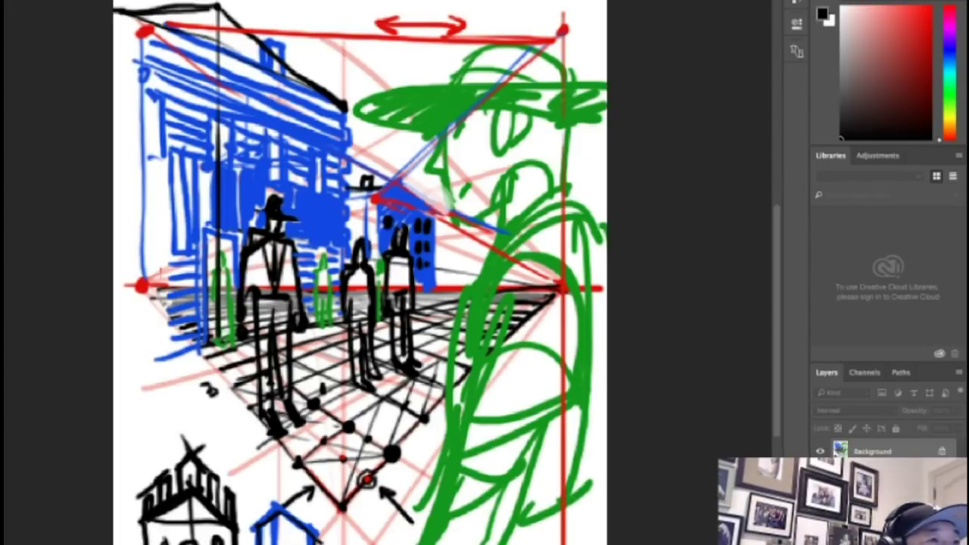
- Dot and circle the upper, right and left vanishing points in black, numbering the left one 1 and the right one 2
left_click(561, 32)
mouse_move(560, 12)
left_mouse_down()
mouse_move(583, 27)
mouse_move(561, 13)
left_mouse_up()
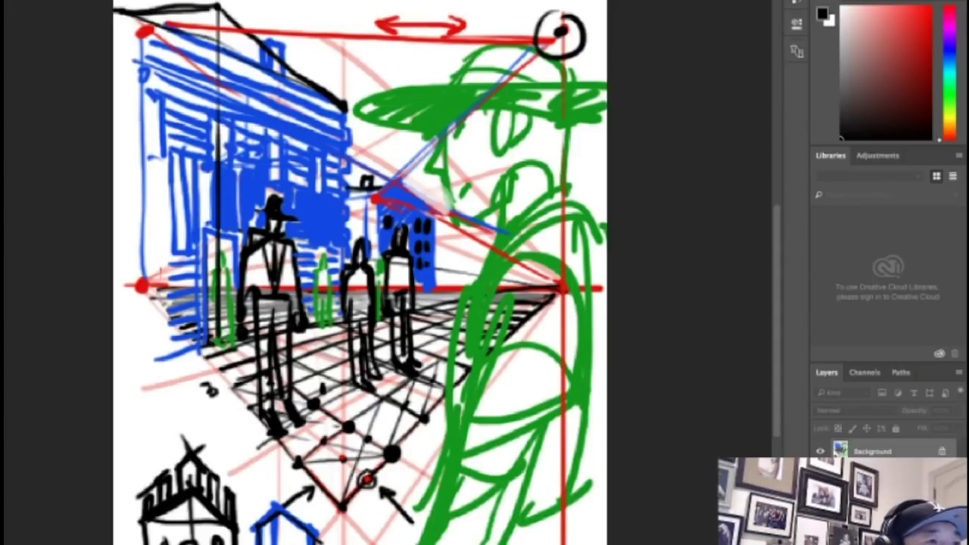
left_click(564, 286)
left_click(144, 282)
left_click_drag(148, 256, 143, 257)
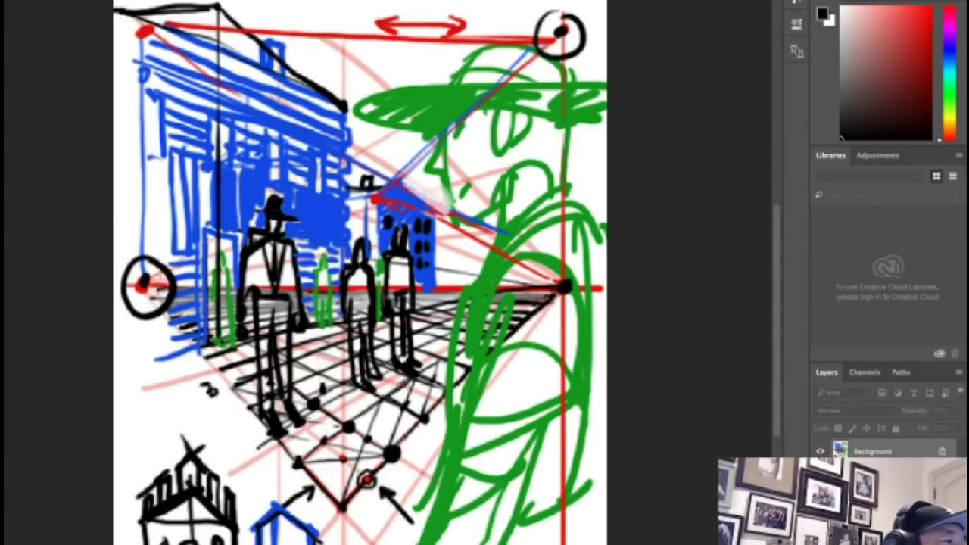
mouse_move(122, 212)
left_mouse_down()
mouse_move(141, 233)
mouse_move(157, 228)
left_mouse_up()
mouse_move(561, 212)
left_mouse_down()
mouse_move(583, 233)
mouse_move(575, 261)
left_mouse_up()
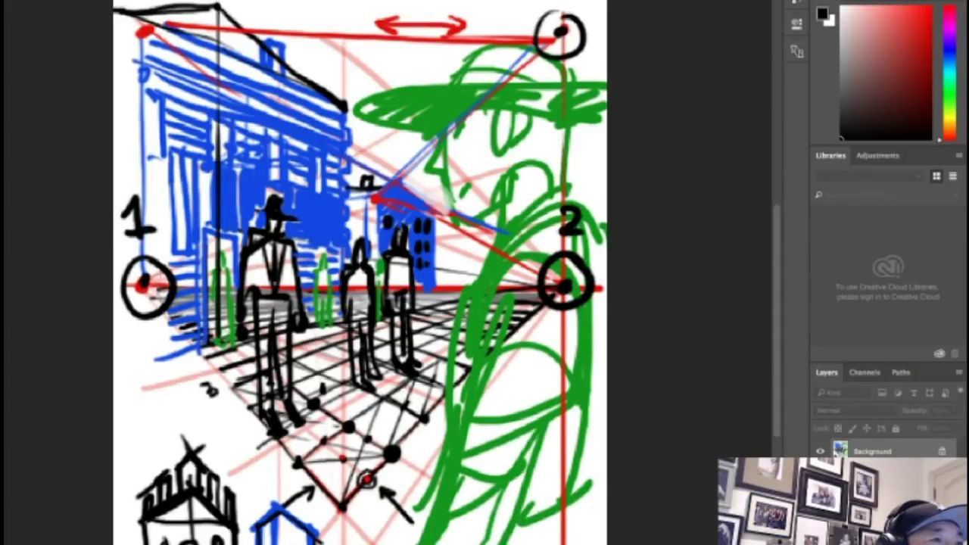
- Number the upper vanishing point 3, and join it to point 2 with a black vertical line marked at a right angle to the horizon
mouse_move(574, 55)
left_mouse_down()
mouse_move(595, 64)
mouse_move(577, 89)
left_mouse_up()
mouse_move(566, 7)
left_mouse_down()
mouse_move(566, 251)
mouse_move(515, 287)
left_mouse_up()
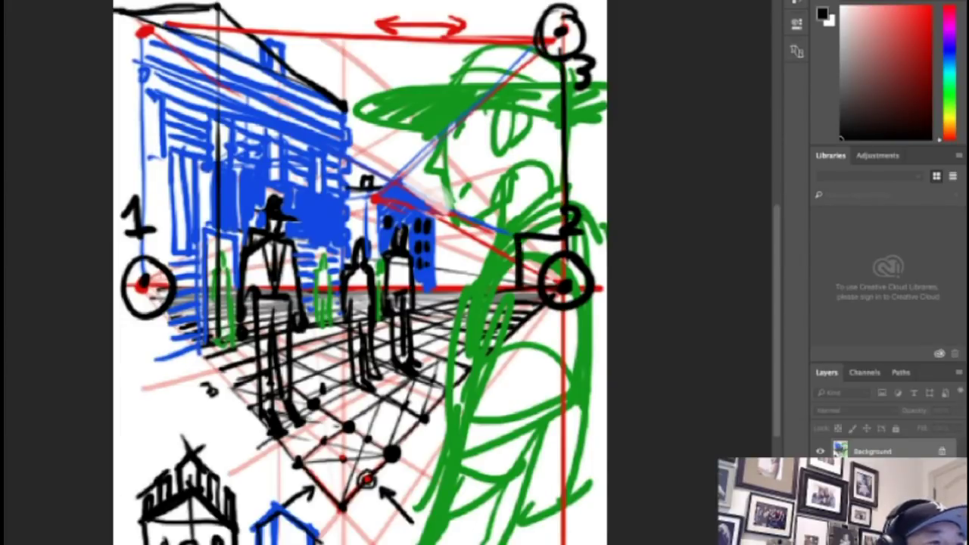
left_click_drag(424, 290, 602, 286)
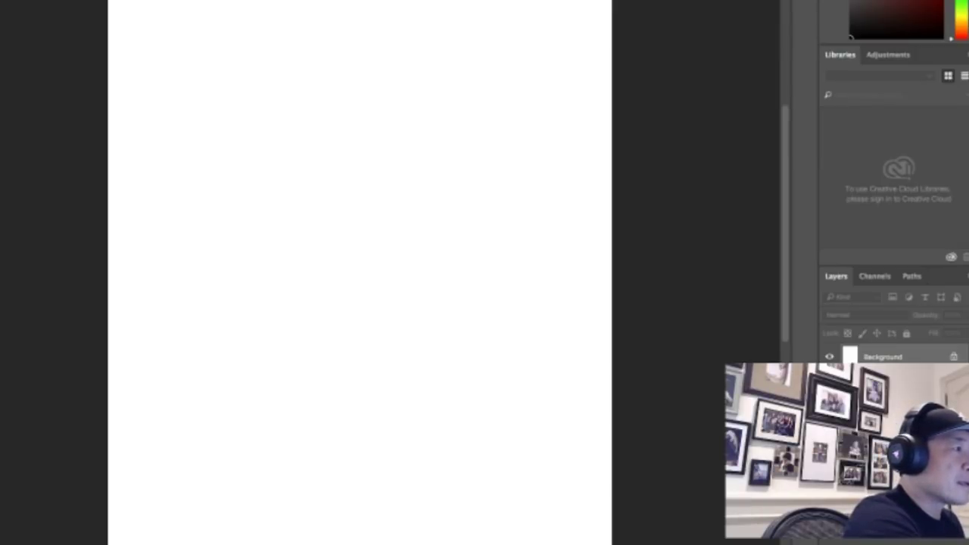
- Sketch a tilted standing figure on a blank canvas in black, with an oval head, torso, arms and tapering legs
mouse_move(170, 71)
left_mouse_down()
mouse_move(167, 82)
mouse_move(204, 124)
mouse_move(165, 142)
left_mouse_up()
left_click_drag(221, 107, 237, 118)
mouse_move(166, 142)
left_mouse_down()
mouse_move(188, 265)
mouse_move(203, 261)
mouse_move(245, 346)
mouse_move(244, 285)
left_mouse_up()
left_click_drag(260, 202, 307, 341)
mouse_move(244, 322)
left_mouse_down()
mouse_move(259, 284)
mouse_move(288, 354)
left_mouse_up()
left_click_drag(284, 330, 292, 297)
left_click_drag(239, 109, 284, 262)
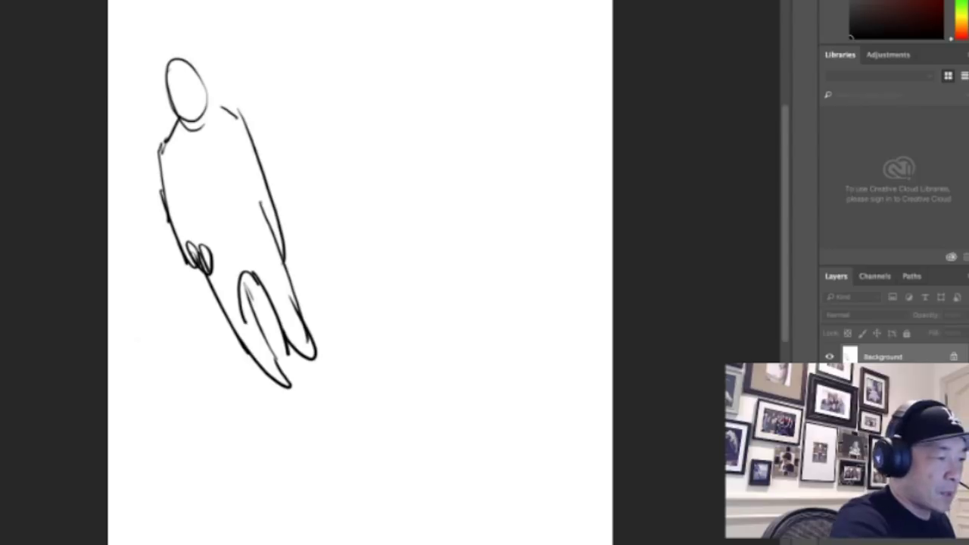
- Sketch two crossing sets of long curved ground-grid lines in black around the tilted figure's feet and across the canvas
mouse_move(118, 309)
left_mouse_down()
mouse_move(329, 525)
mouse_move(379, 543)
mouse_move(611, 357)
left_mouse_up()
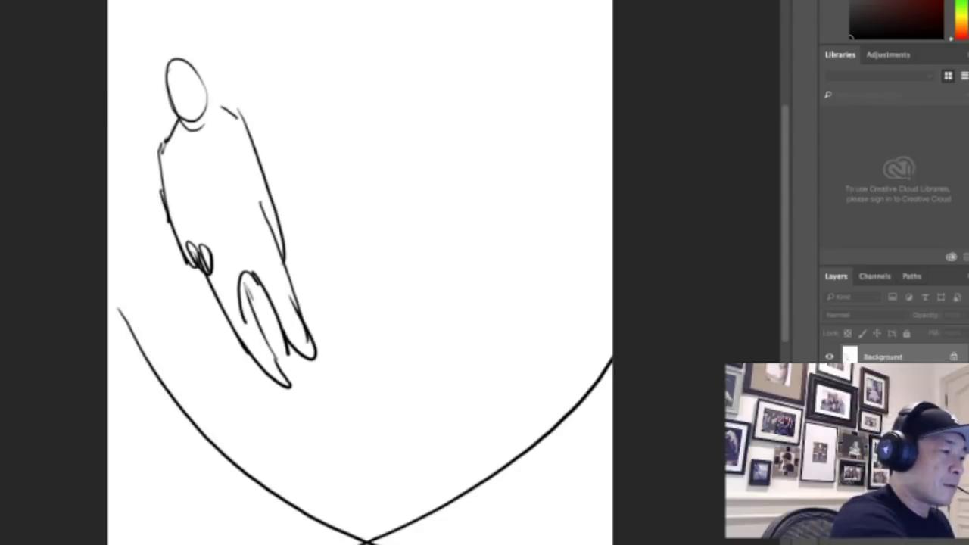
mouse_move(118, 160)
left_mouse_down()
mouse_move(476, 495)
mouse_move(560, 525)
left_mouse_up()
left_click_drag(324, 302, 359, 327)
left_click_drag(260, 225, 584, 469)
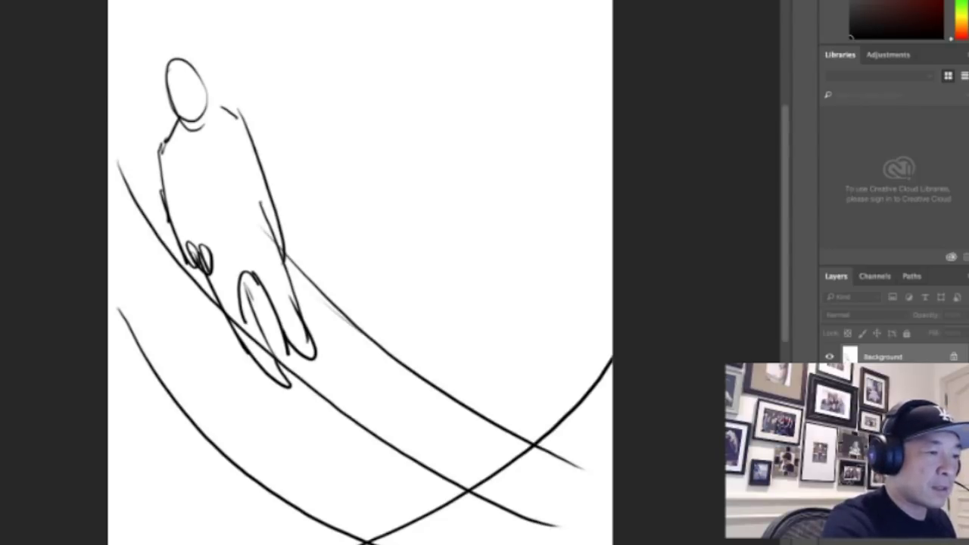
mouse_move(210, 511)
left_mouse_down()
mouse_move(271, 502)
mouse_move(611, 282)
left_mouse_up()
left_click_drag(174, 430, 604, 242)
mouse_move(144, 334)
left_mouse_down()
mouse_move(234, 346)
mouse_move(612, 201)
left_mouse_up()
left_click_drag(259, 145, 612, 415)
mouse_move(250, 126)
left_mouse_down()
mouse_move(506, 314)
mouse_move(612, 365)
left_mouse_up()
left_click_drag(286, 106, 612, 286)
mouse_move(263, 94)
left_mouse_down()
mouse_move(379, 159)
mouse_move(612, 244)
left_mouse_up()
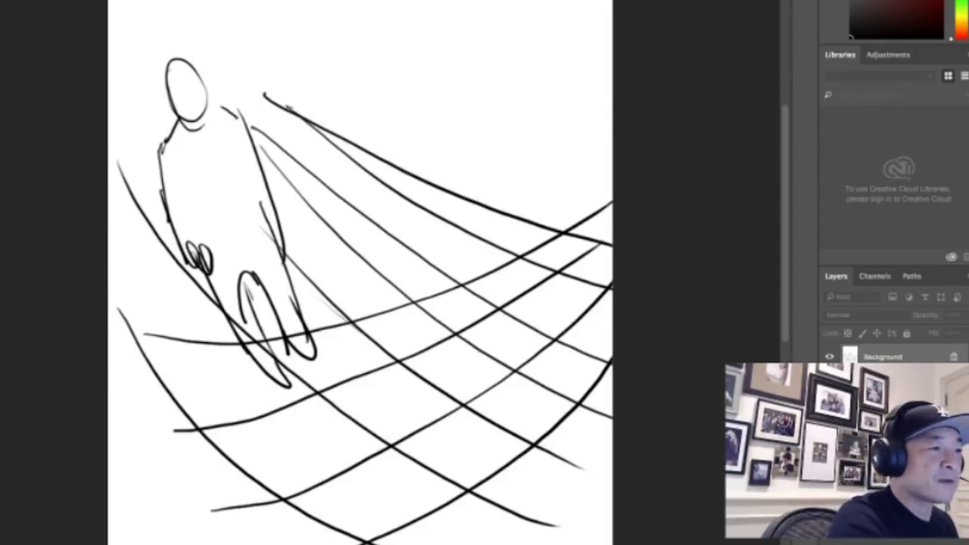
- Add progressively flatter curved grid lines across the tilted figure's body, topped by a heavy arched horizon line through its head
mouse_move(141, 309)
left_mouse_down()
mouse_move(374, 270)
mouse_move(606, 176)
left_mouse_up()
left_click_drag(142, 268, 582, 138)
mouse_move(120, 232)
left_mouse_down()
mouse_move(238, 220)
mouse_move(581, 121)
left_mouse_up()
left_click_drag(117, 202, 578, 113)
left_click_drag(139, 176, 611, 101)
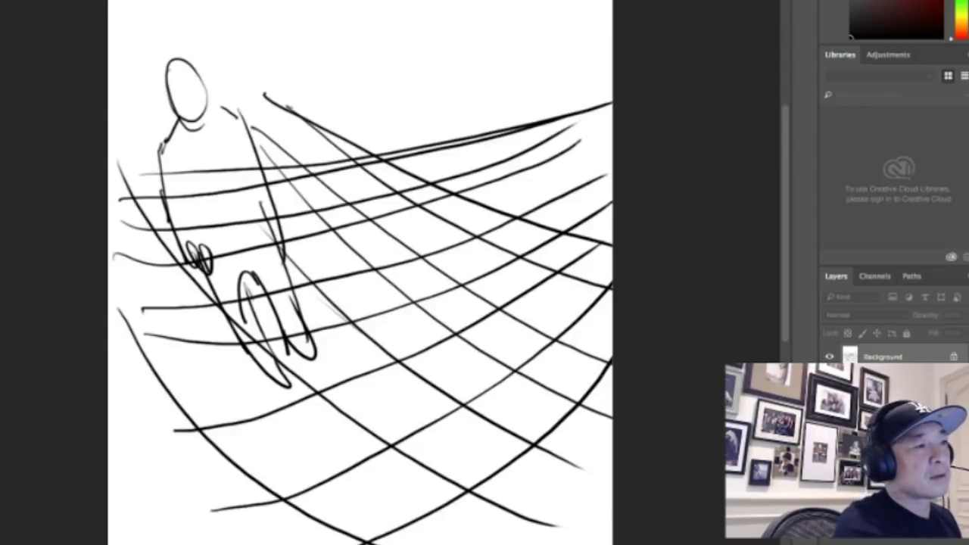
left_click_drag(247, 86, 611, 96)
mouse_move(121, 111)
left_mouse_down()
mouse_move(612, 98)
mouse_move(212, 95)
mouse_move(612, 97)
mouse_move(415, 79)
mouse_move(499, 87)
left_mouse_up()
left_click_drag(250, 97, 293, 144)
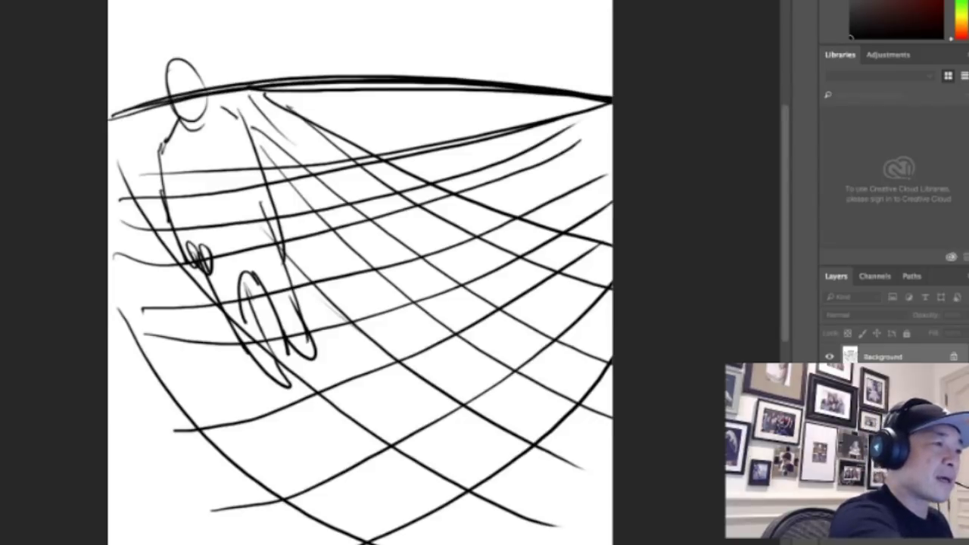
- Fill the area just below the arched horizon with closely spaced crossing grid curves in black
mouse_move(292, 87)
left_mouse_down()
mouse_move(463, 180)
mouse_move(611, 238)
left_mouse_up()
left_click_drag(324, 98, 606, 220)
left_click_drag(135, 162, 585, 98)
left_click_drag(135, 142, 578, 95)
left_click_drag(327, 118, 564, 93)
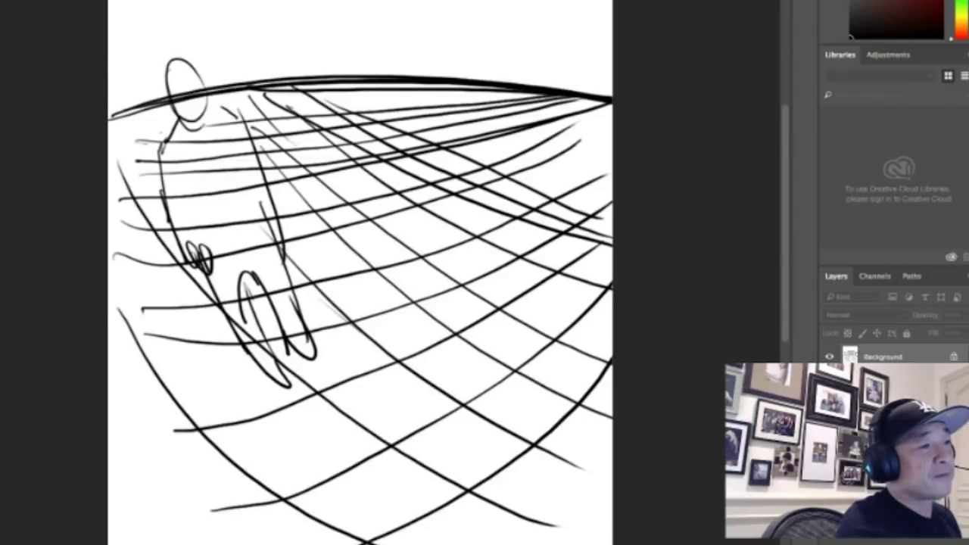
left_click_drag(223, 114, 580, 94)
mouse_move(333, 86)
left_mouse_down()
mouse_move(611, 182)
mouse_move(421, 106)
mouse_move(611, 148)
left_mouse_up()
left_click_drag(363, 84, 611, 119)
left_click_drag(413, 83, 612, 110)
left_click_drag(563, 90, 599, 94)
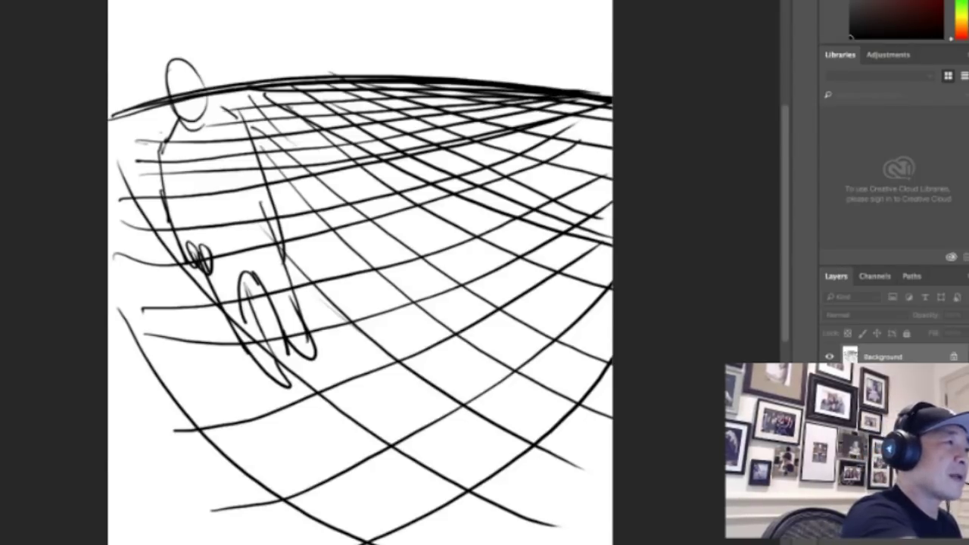
- Draw a row of black upright lines across the horizon, fanning outward toward the top of the canvas
left_click_drag(232, 32, 218, 0)
left_click_drag(241, 107, 186, 0)
left_click_drag(315, 141, 261, 0)
left_click_drag(349, 142, 328, 0)
left_click_drag(374, 151, 377, 0)
left_click_drag(411, 148, 433, 0)
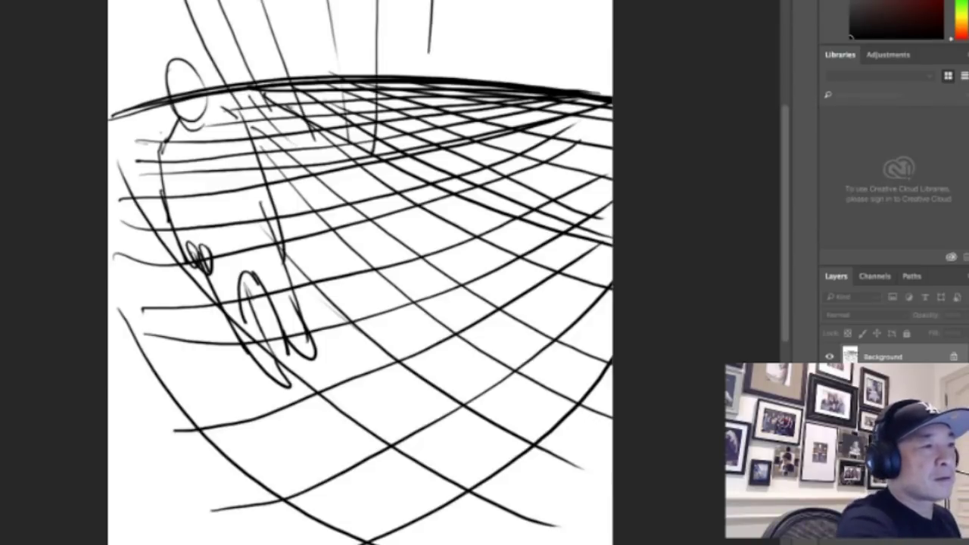
left_click_drag(447, 171, 488, 0)
mouse_move(496, 176)
left_mouse_down()
mouse_move(552, 0)
mouse_move(574, 135)
left_mouse_up()
left_click_drag(148, 0, 190, 97)
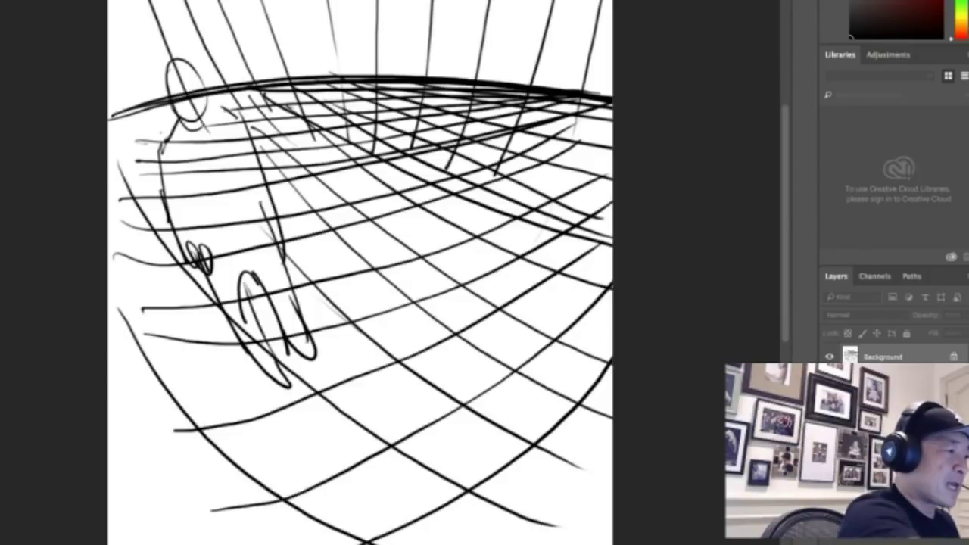
- Continue the slanted uprights down both sides of the ground grid in black, converging toward the bottom of the canvas
left_click_drag(110, 18, 234, 293)
left_click_drag(108, 110, 263, 406)
left_click_drag(108, 239, 273, 496)
left_click_drag(452, 195, 394, 414)
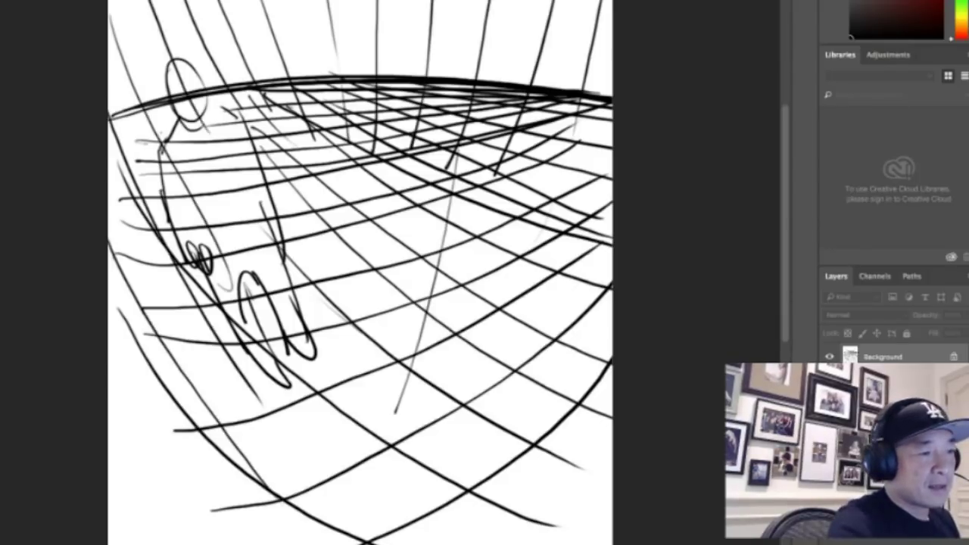
left_click_drag(551, 140, 443, 436)
mouse_move(568, 72)
left_mouse_down()
mouse_move(539, 299)
mouse_move(453, 492)
left_mouse_up()
left_click_drag(613, 192, 499, 482)
left_click_drag(613, 284, 540, 457)
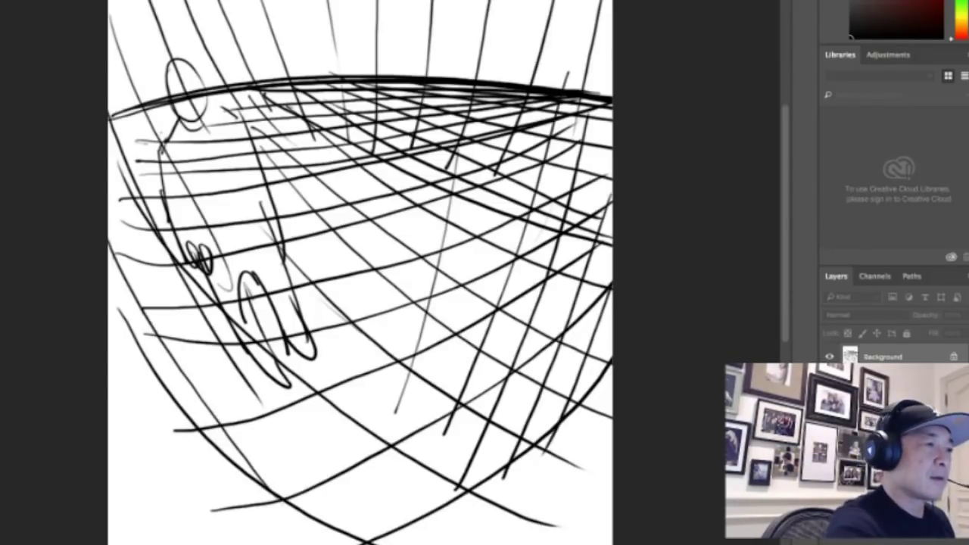
left_click_drag(466, 427, 448, 478)
- Sketch a second tilted figure on the right of the grid, with a black oval head and a red head contour, arms, legs and feet
mouse_move(564, 14)
left_mouse_down()
mouse_move(553, 68)
mouse_move(564, 89)
left_mouse_up()
left_click_drag(537, 59, 543, 88)
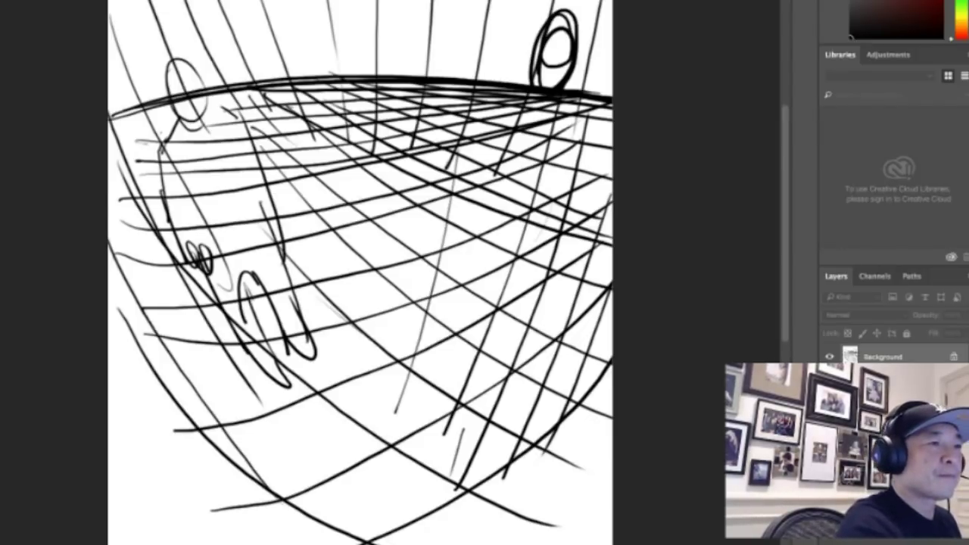
mouse_move(560, 23)
left_mouse_down()
mouse_move(556, 93)
mouse_move(500, 106)
mouse_move(477, 201)
left_mouse_up()
left_click_drag(575, 91, 557, 215)
mouse_move(506, 176)
left_mouse_down()
mouse_move(462, 336)
mouse_move(439, 347)
mouse_move(471, 371)
mouse_move(524, 247)
left_mouse_up()
mouse_move(562, 194)
left_mouse_down()
mouse_move(508, 350)
mouse_move(519, 342)
left_mouse_up()
left_click_drag(589, 102, 576, 243)
- Retrace the left tilted figure in red, and add a smaller red standing figure with its head above the middle of the horizon
mouse_move(178, 55)
left_mouse_down()
mouse_move(191, 137)
mouse_move(199, 129)
mouse_move(154, 155)
mouse_move(206, 288)
left_mouse_up()
mouse_move(198, 248)
left_mouse_down()
mouse_move(257, 369)
mouse_move(265, 373)
mouse_move(271, 342)
mouse_move(318, 360)
mouse_move(267, 228)
mouse_move(281, 246)
mouse_move(247, 115)
left_mouse_up()
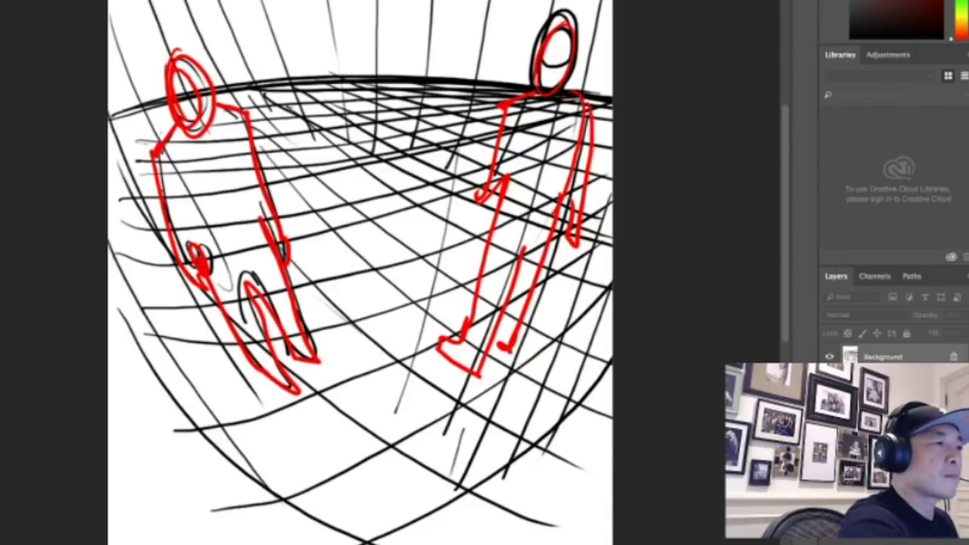
mouse_move(387, 78)
left_mouse_down()
mouse_move(362, 97)
mouse_move(407, 73)
mouse_move(415, 119)
mouse_move(360, 163)
mouse_move(364, 142)
mouse_move(400, 247)
left_mouse_up()
left_click_drag(415, 106, 402, 244)
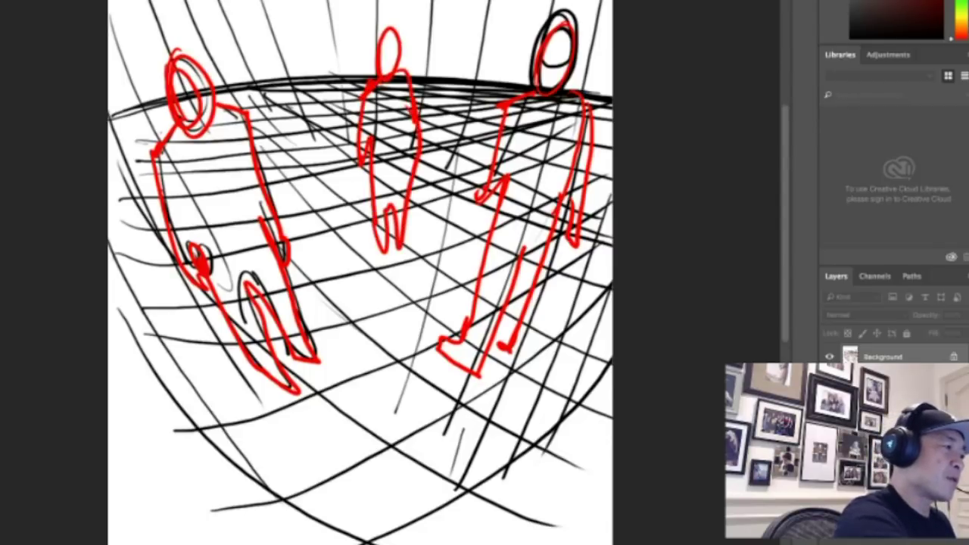
- Draw the left figure's outer arm in red, gripping a long slanted spear with a broad blade at its lower end
mouse_move(156, 169)
left_mouse_down()
mouse_move(152, 283)
mouse_move(176, 212)
left_mouse_up()
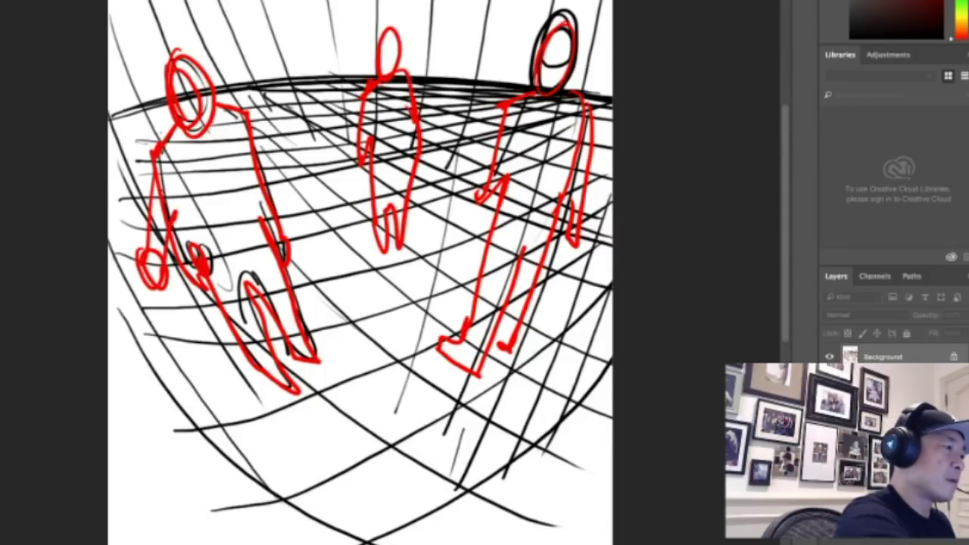
left_click_drag(142, 255, 129, 201)
mouse_move(130, 201)
left_mouse_down()
mouse_move(162, 295)
mouse_move(249, 432)
left_mouse_up()
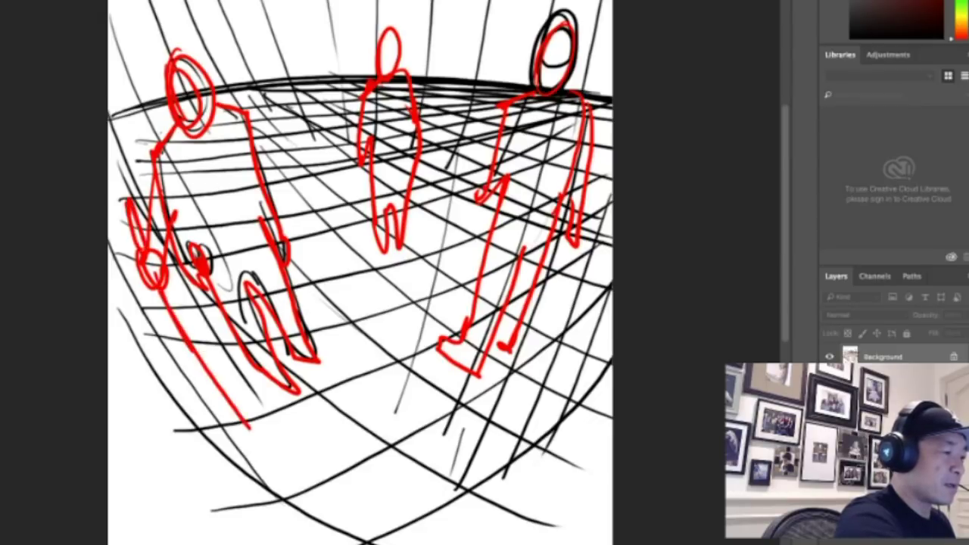
mouse_move(163, 291)
left_mouse_down()
mouse_move(247, 430)
mouse_move(238, 439)
mouse_move(286, 492)
left_mouse_up()
left_click_drag(244, 454, 307, 501)
mouse_move(245, 428)
left_mouse_down()
mouse_move(327, 499)
mouse_move(242, 415)
left_mouse_up()
mouse_move(242, 415)
left_mouse_down()
mouse_move(276, 421)
mouse_move(320, 488)
left_mouse_up()
left_click_drag(320, 488, 302, 458)
left_click_drag(273, 425, 301, 456)
left_click_drag(144, 246, 111, 155)
mouse_move(129, 215)
left_mouse_down()
mouse_move(108, 135)
mouse_move(135, 227)
left_mouse_up()
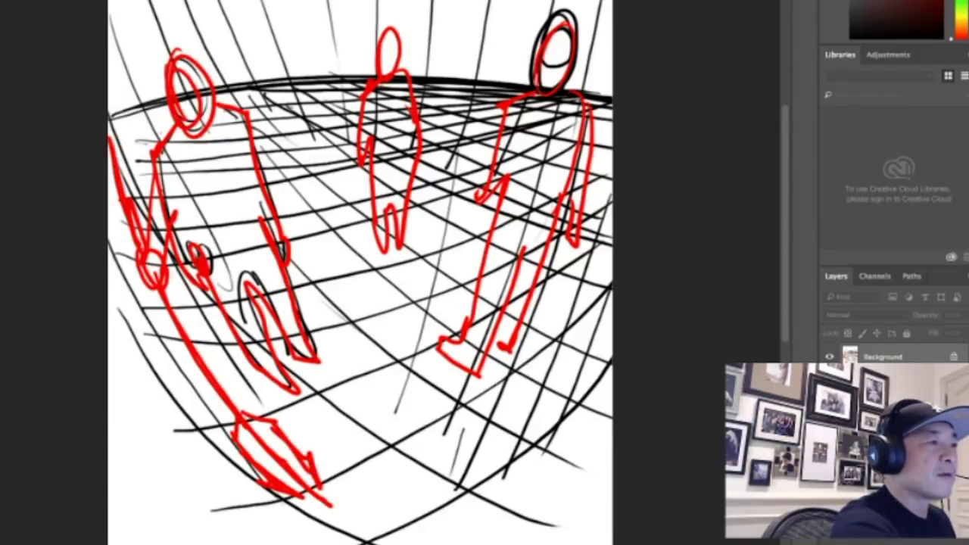
- Give the small middle figure an arm holding a tall, thick red staff with a curved crosspiece, aligned with the uprights
mouse_move(410, 84)
left_mouse_down()
mouse_move(447, 94)
mouse_move(418, 111)
left_mouse_up()
mouse_move(445, 77)
left_mouse_down()
mouse_move(443, 28)
mouse_move(444, 44)
left_mouse_up()
left_click_drag(444, 95, 427, 227)
mouse_move(432, 172)
left_mouse_down()
mouse_move(422, 245)
mouse_move(425, 206)
left_mouse_up()
left_click_drag(445, 24, 440, 76)
left_click_drag(451, 3, 413, 257)
left_click_drag(445, 93, 433, 150)
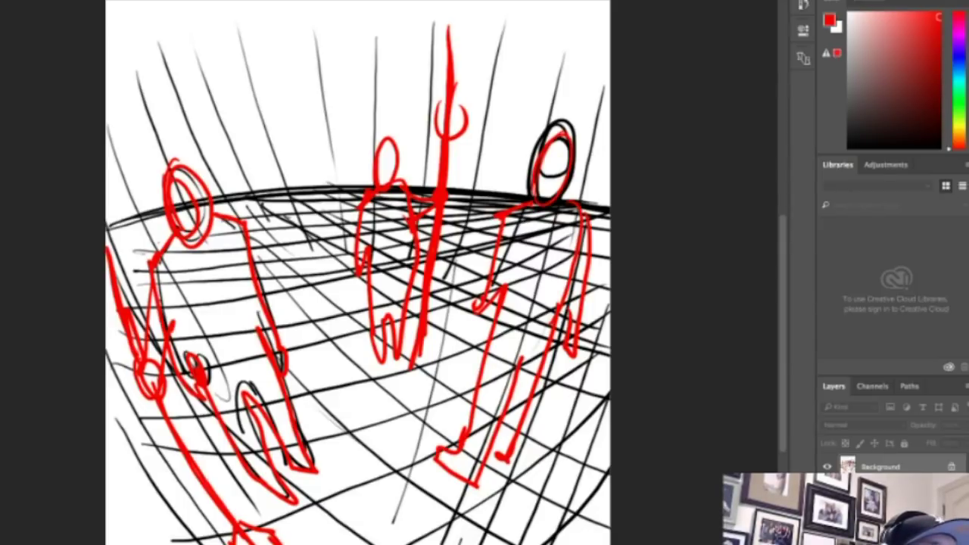
- Sketch an airborne figure's lower body in blue above the left figure, with visible soles, legs, shorts and a waistband
left_click(959, 57)
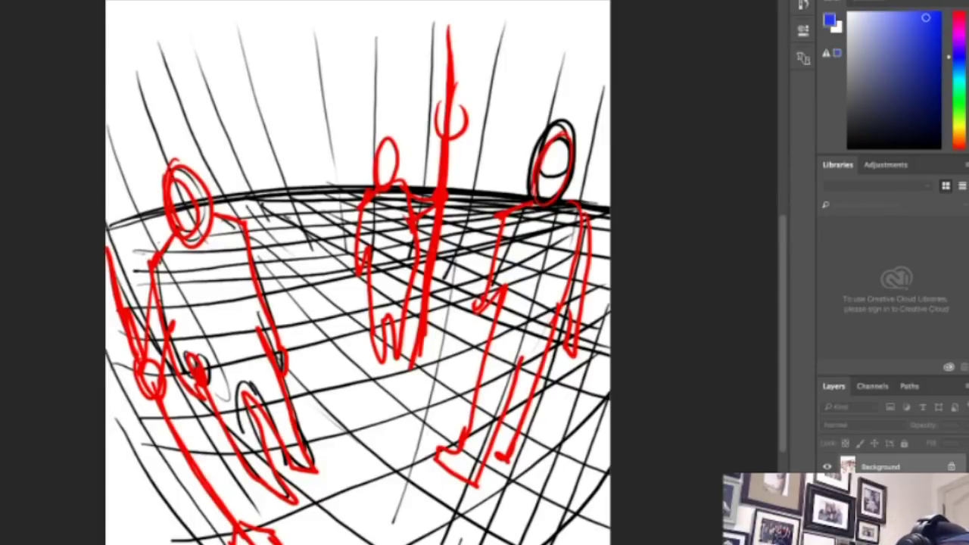
mouse_move(189, 271)
left_mouse_down()
mouse_move(217, 280)
mouse_move(198, 289)
mouse_move(253, 307)
left_mouse_up()
mouse_move(216, 252)
left_mouse_down()
mouse_move(225, 248)
mouse_move(284, 307)
left_mouse_up()
mouse_move(215, 247)
left_mouse_down()
mouse_move(265, 269)
mouse_move(193, 228)
mouse_move(202, 98)
mouse_move(235, 97)
mouse_move(197, 133)
mouse_move(210, 121)
mouse_move(272, 126)
mouse_move(243, 229)
left_mouse_up()
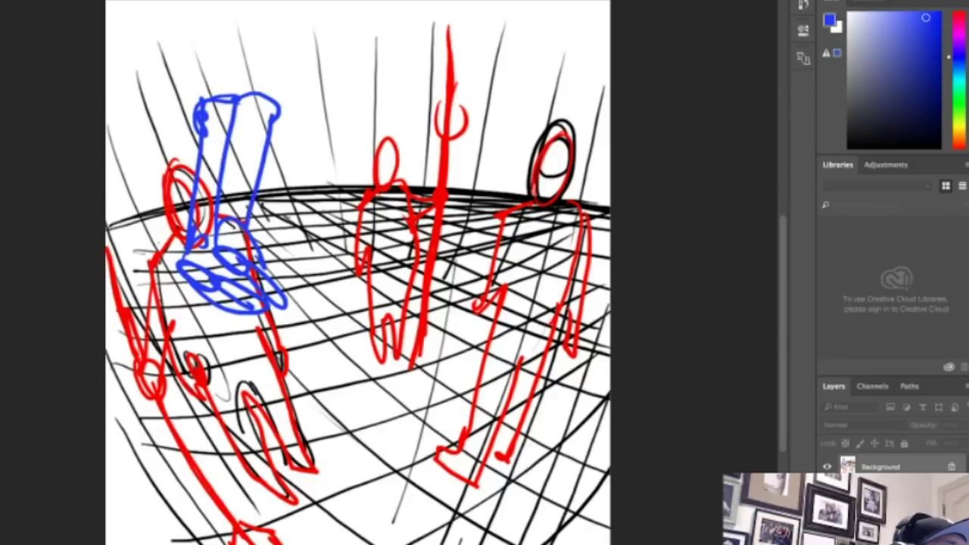
left_click_drag(236, 96, 272, 134)
mouse_move(201, 99)
left_mouse_down()
mouse_move(211, 71)
mouse_move(284, 114)
left_mouse_up()
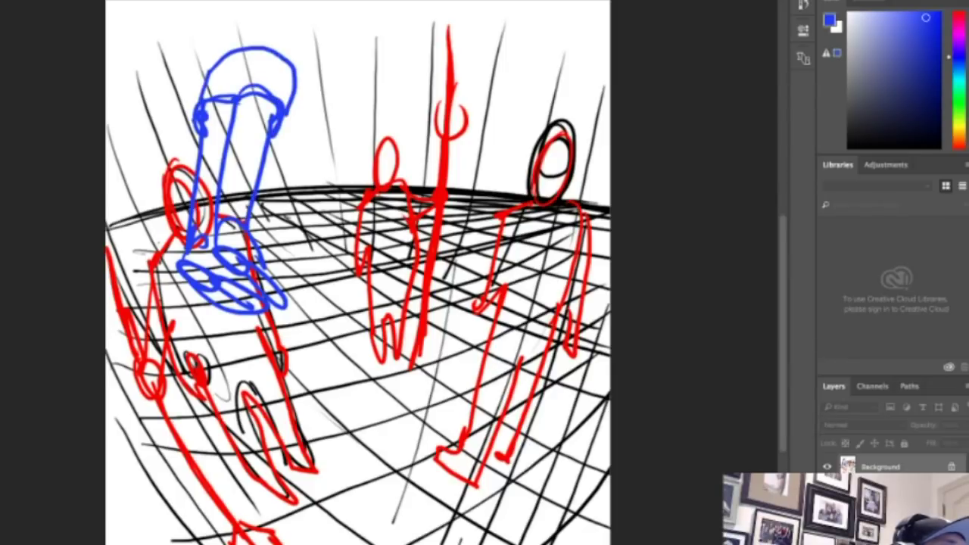
left_click_drag(279, 59, 284, 106)
mouse_move(250, 33)
left_mouse_down()
mouse_move(234, 53)
mouse_move(295, 68)
left_mouse_up()
left_click_drag(221, 55, 239, 0)
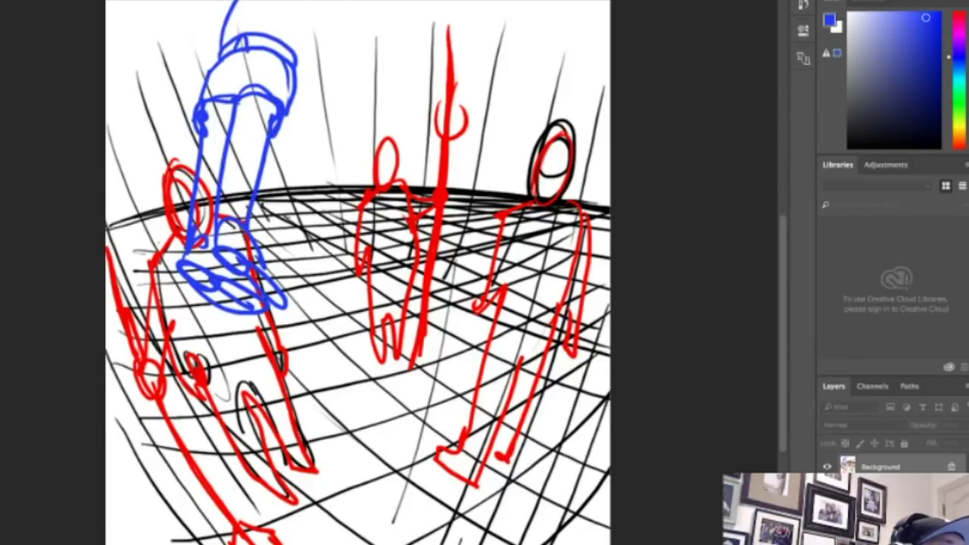
- Add the airborne blue figure's hanging arms and hands with a spread sleeve line, and shade the soles of its feet
key("super+shift+alt+n")
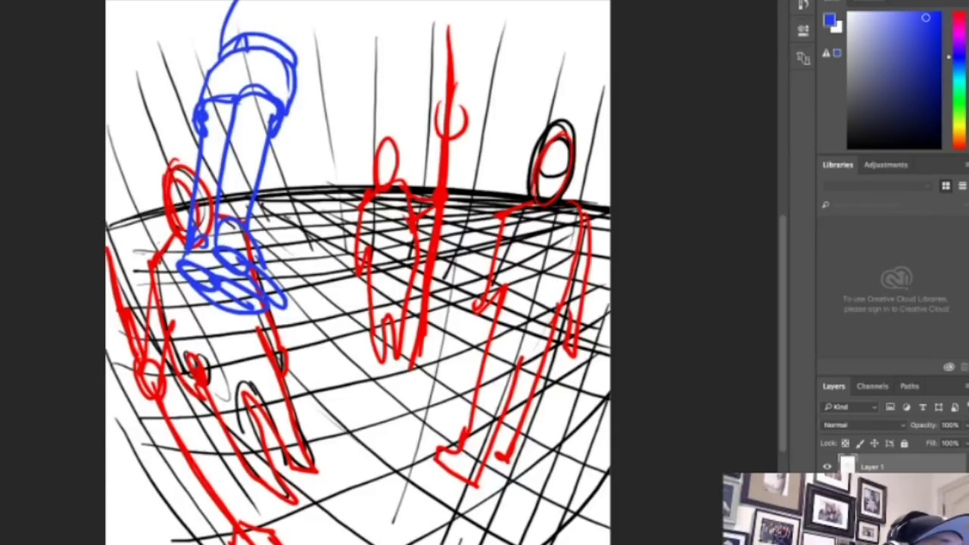
key("ctrl+z")
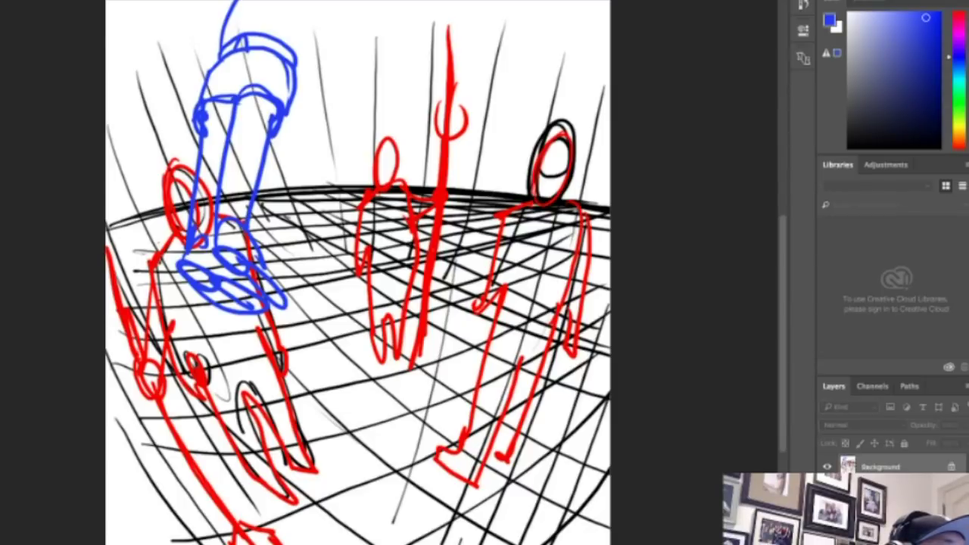
mouse_move(321, 4)
left_mouse_down()
mouse_move(319, 76)
mouse_move(310, 81)
mouse_move(316, 111)
mouse_move(339, 86)
mouse_move(330, 106)
mouse_move(297, 61)
left_mouse_up()
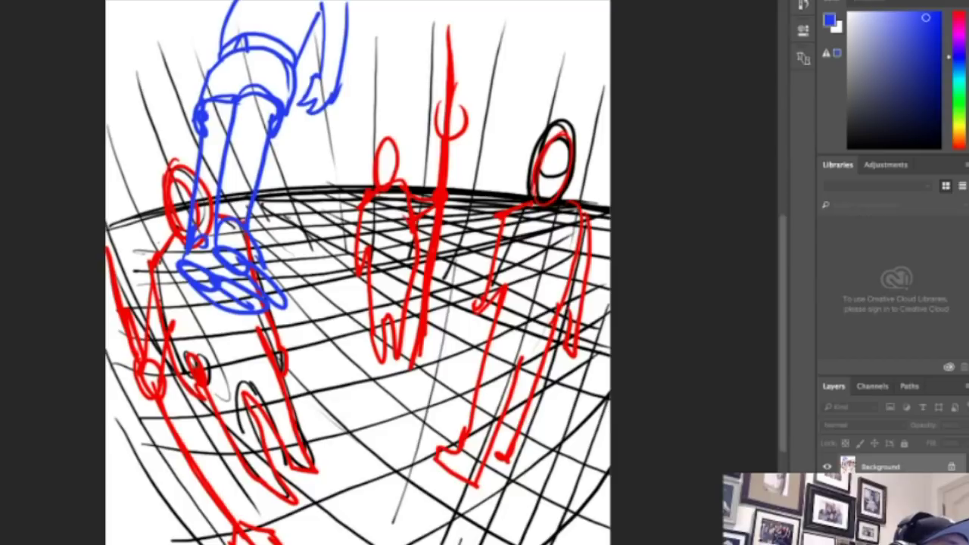
mouse_move(230, 2)
left_mouse_down()
mouse_move(191, 72)
mouse_move(214, 42)
mouse_move(256, 26)
mouse_move(305, 53)
mouse_move(295, 106)
mouse_move(327, 109)
left_mouse_up()
left_click_drag(189, 268, 263, 315)
left_click_drag(230, 255, 286, 309)
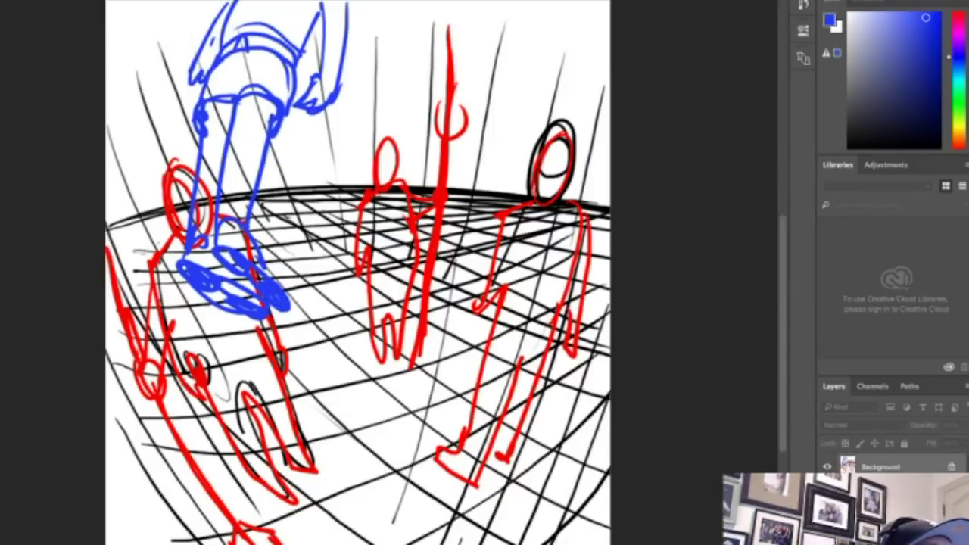
mouse_move(345, 1)
left_mouse_down()
mouse_move(371, 65)
mouse_move(358, 80)
mouse_move(388, 93)
mouse_move(353, 99)
mouse_move(389, 112)
left_mouse_up()
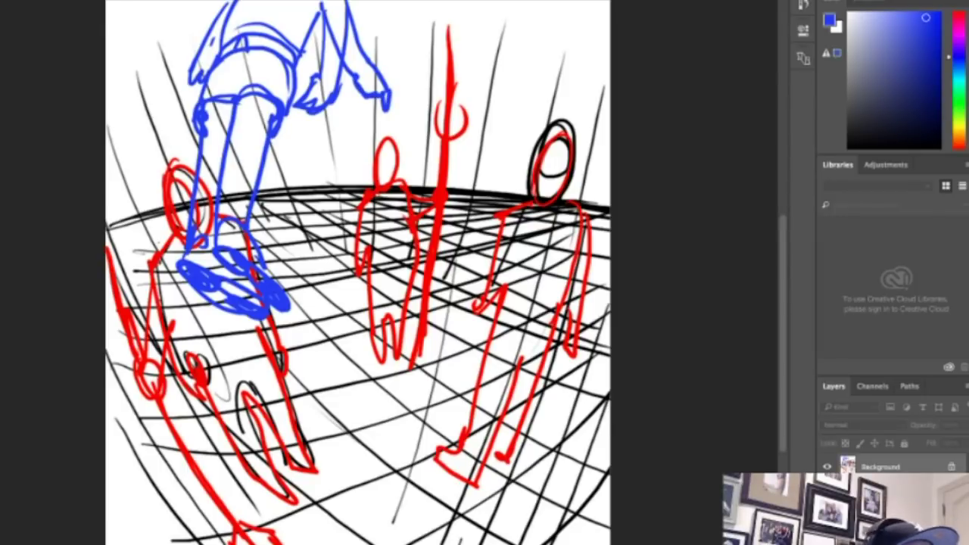
- Sketch a blue standing figure between the airborne and small red figures, with its head above the horizon, torso, outer legs and feet
mouse_move(322, 147)
left_mouse_down()
mouse_move(314, 174)
mouse_move(348, 168)
mouse_move(353, 182)
mouse_move(301, 210)
mouse_move(297, 274)
left_mouse_up()
left_click_drag(360, 224, 365, 261)
left_click_drag(302, 203, 292, 281)
left_click_drag(362, 265, 356, 289)
left_click_drag(309, 238, 306, 274)
left_click_drag(301, 279, 315, 379)
left_click_drag(360, 249, 361, 384)
mouse_move(306, 290)
left_mouse_down()
mouse_move(356, 295)
mouse_move(310, 383)
mouse_move(348, 409)
mouse_move(375, 412)
left_mouse_up()
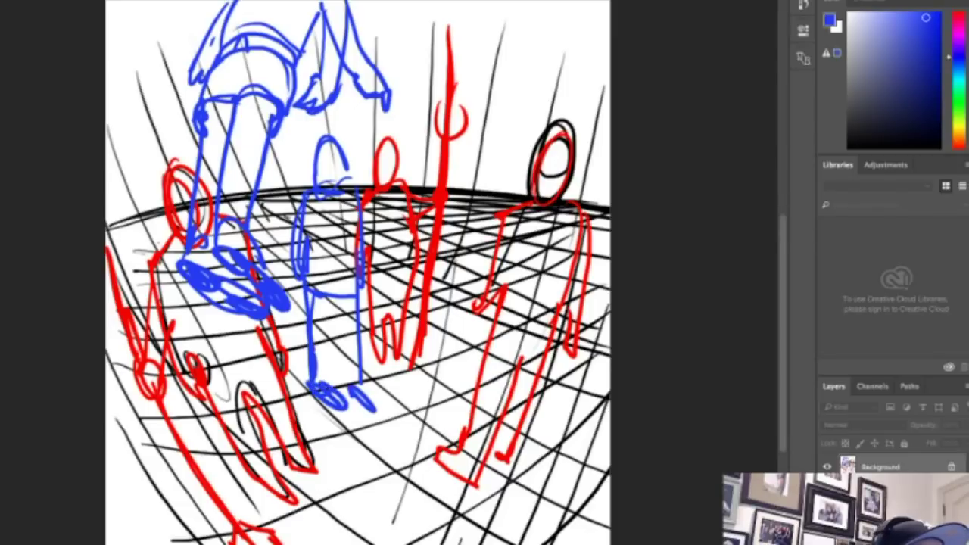
- Complete the blue standing figure with an inner leg line, the second arm, and a reinforced head and shoulder
left_click_drag(336, 299, 335, 390)
left_click_drag(365, 285, 366, 299)
left_click_drag(376, 211, 368, 305)
left_click_drag(338, 176, 368, 206)
mouse_move(338, 179)
left_mouse_down()
mouse_move(325, 172)
mouse_move(345, 183)
left_mouse_up()
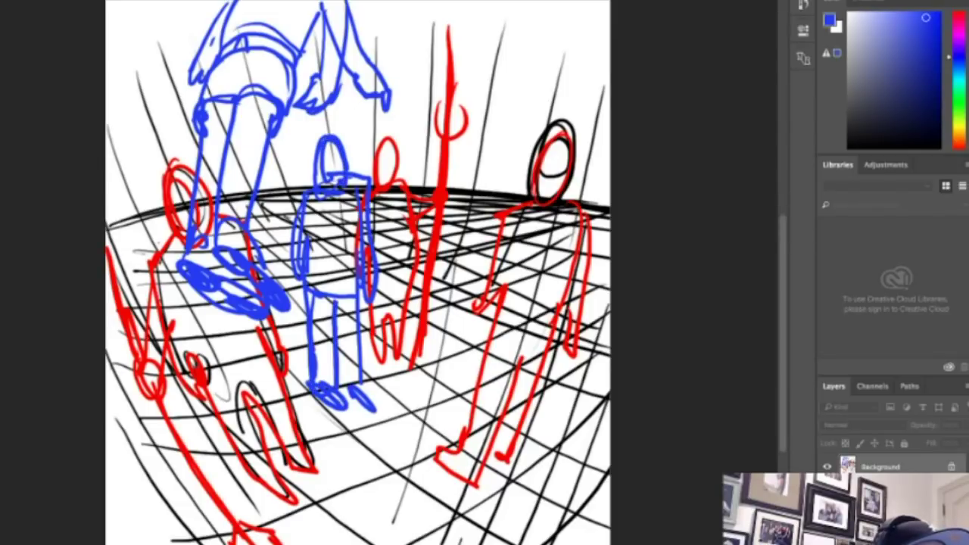
- Sketch the head, shoulders and arms of a small blue figure seen from above, near the right red figure's feet
mouse_move(424, 368)
left_mouse_down()
mouse_move(415, 421)
mouse_move(435, 421)
mouse_move(446, 442)
left_mouse_up()
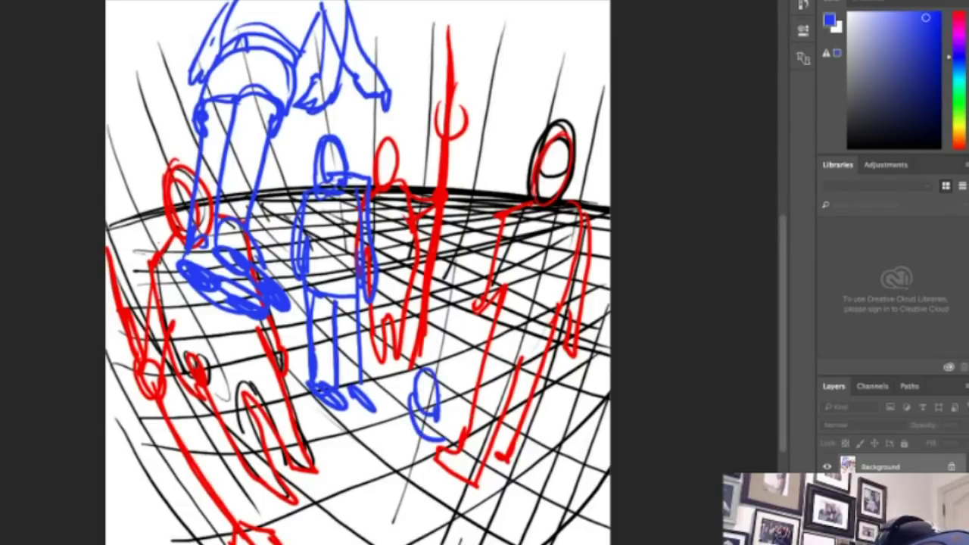
left_click_drag(443, 394, 464, 447)
left_click_drag(402, 392, 395, 453)
left_click_drag(412, 420, 428, 488)
left_click_drag(457, 408, 468, 433)
left_click_drag(465, 434, 489, 485)
left_click_drag(455, 454, 477, 477)
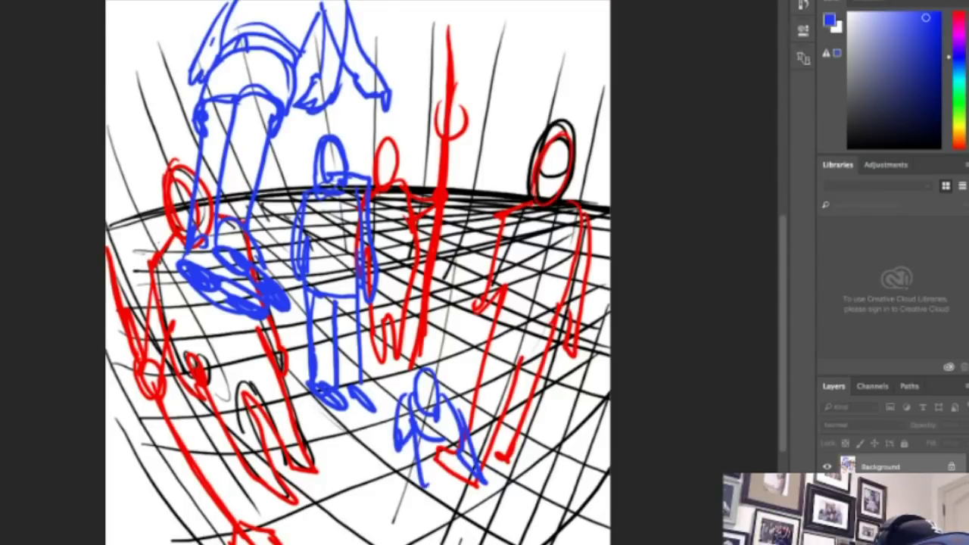
- Add the small blue figure's torso, legs and feet, and reinforce its head and arm outlines
left_click_drag(413, 439, 437, 512)
mouse_move(417, 461)
left_mouse_down()
mouse_move(463, 477)
mouse_move(443, 515)
left_mouse_up()
left_click_drag(435, 474, 455, 525)
mouse_move(460, 472)
left_mouse_down()
mouse_move(468, 529)
mouse_move(473, 519)
left_mouse_up()
left_click_drag(428, 511, 427, 535)
left_click_drag(453, 524, 462, 534)
left_click_drag(482, 481, 486, 487)
mouse_move(424, 371)
left_mouse_down()
mouse_move(436, 408)
mouse_move(400, 427)
left_mouse_up()
left_click_drag(397, 442, 425, 465)
left_click_drag(448, 412, 486, 489)
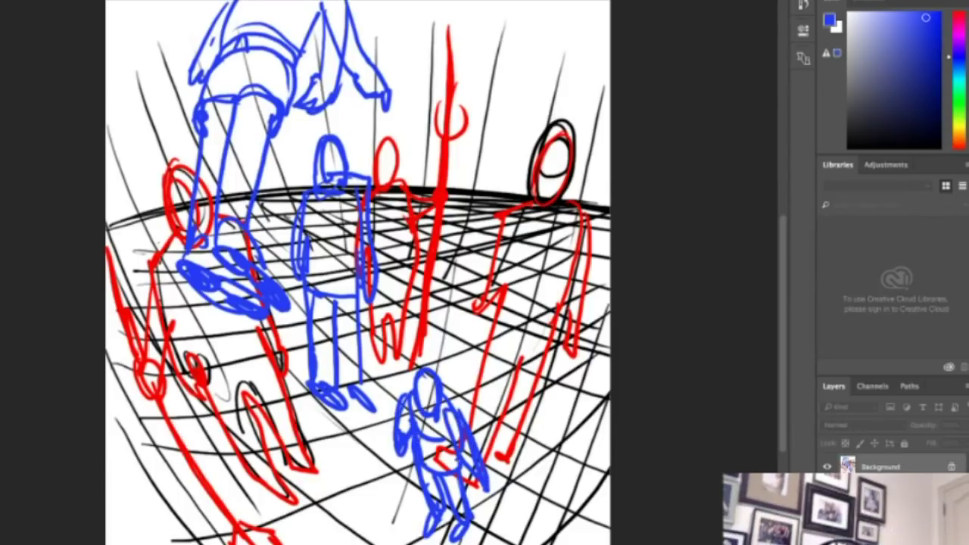